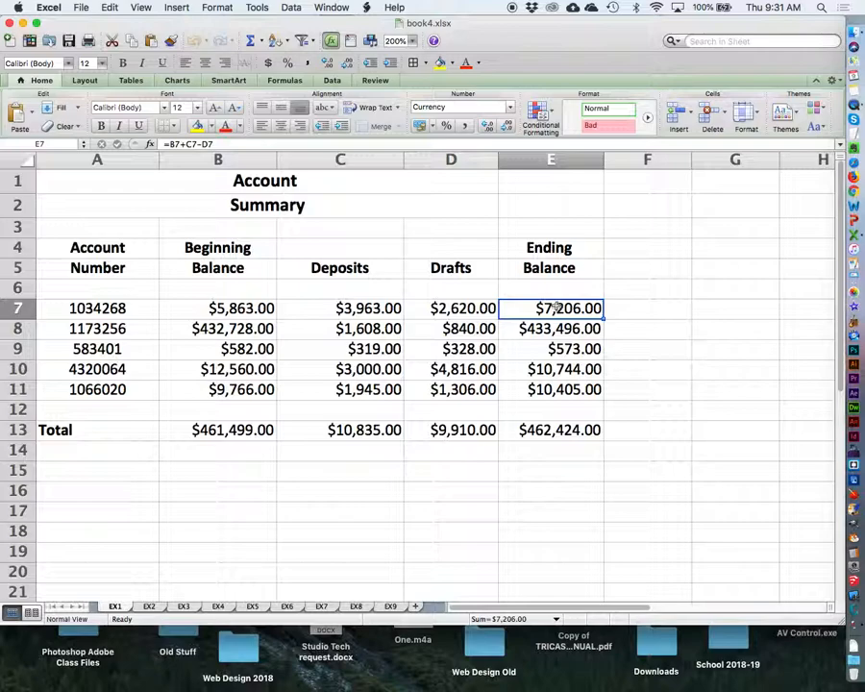
Review the formulas in B13 on sheet EX1, B9 on EX2, and D7 and B17 on EX3.
{"action": "left_click", "coordinate": [230, 435]}
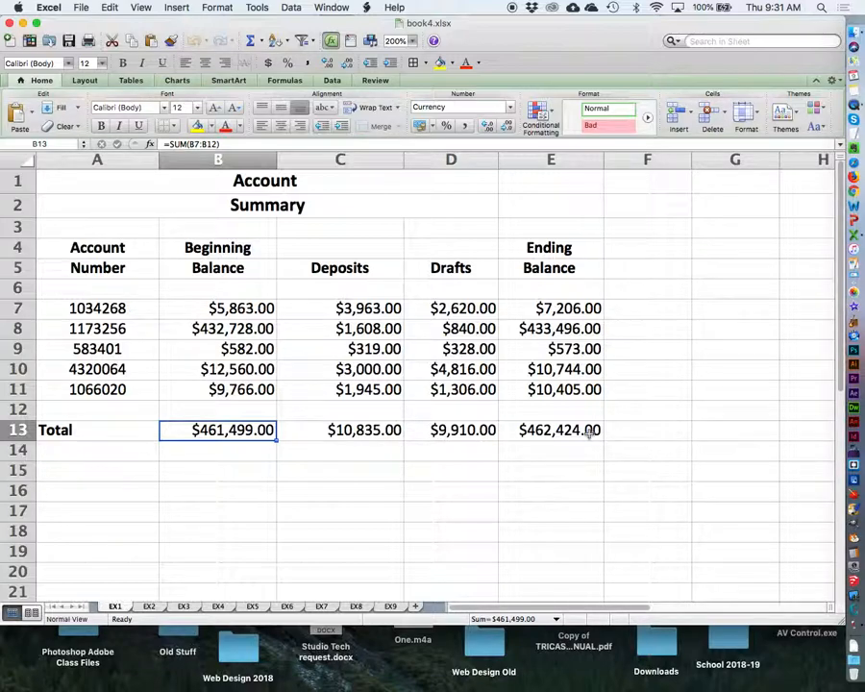
{"action": "left_click", "coordinate": [149, 607]}
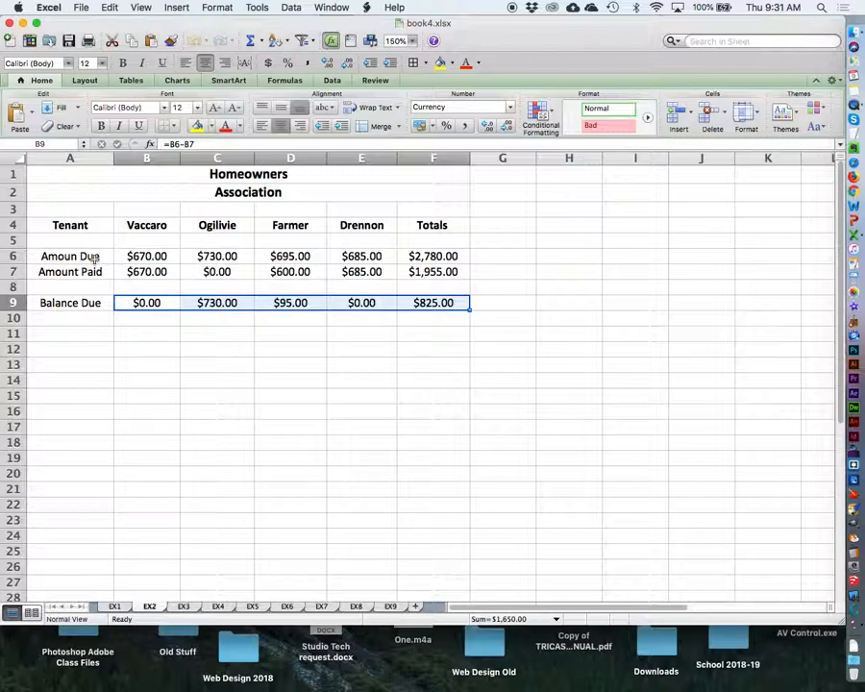
{"action": "left_click", "coordinate": [146, 303]}
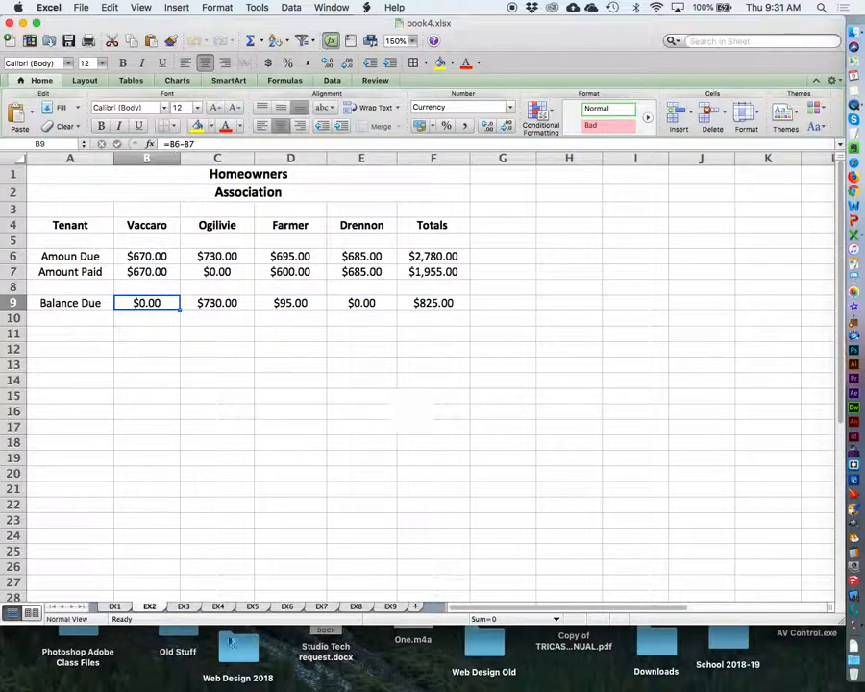
{"action": "left_click", "coordinate": [183, 606]}
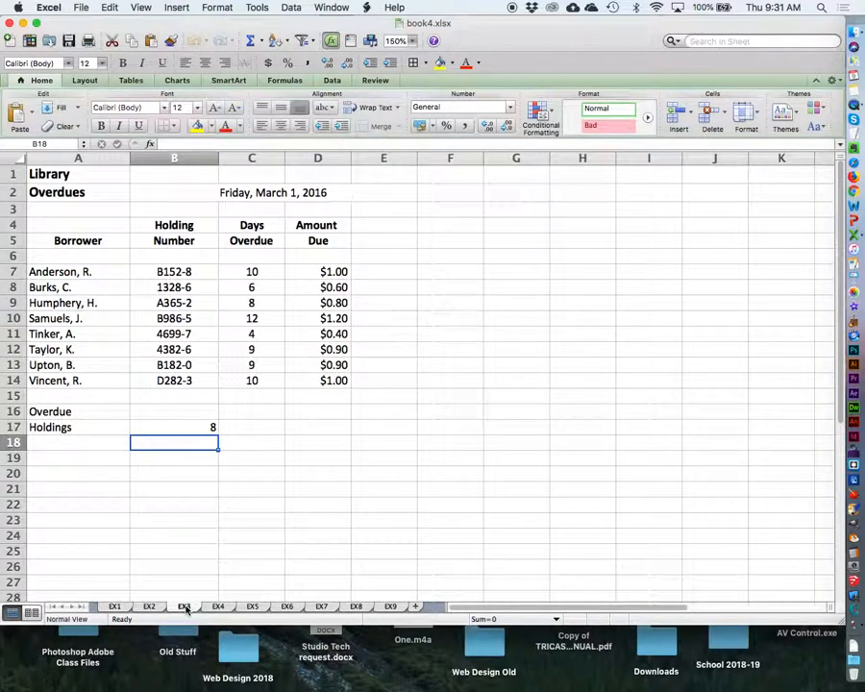
{"action": "left_click", "coordinate": [291, 271]}
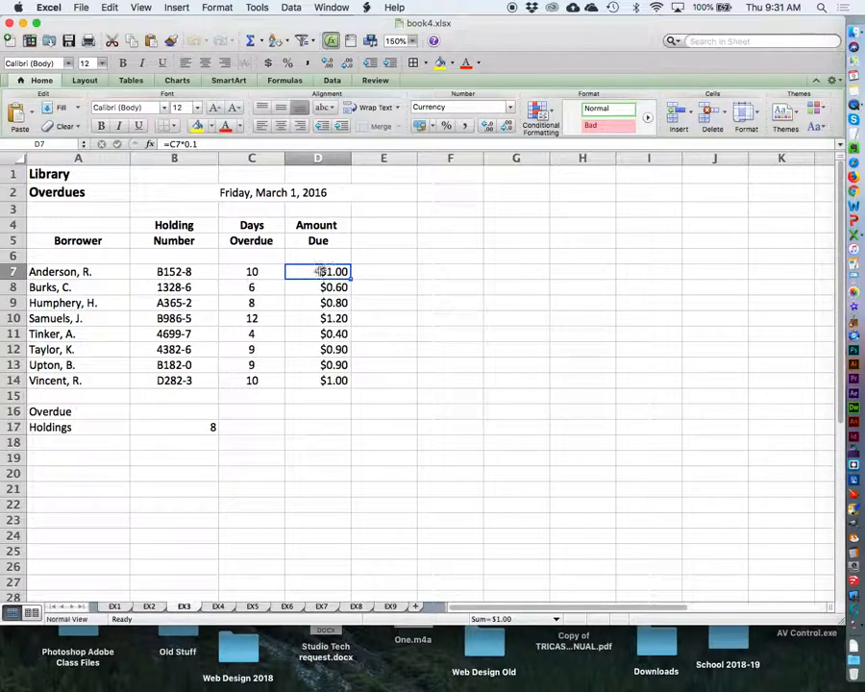
{"action": "left_click", "coordinate": [189, 428]}
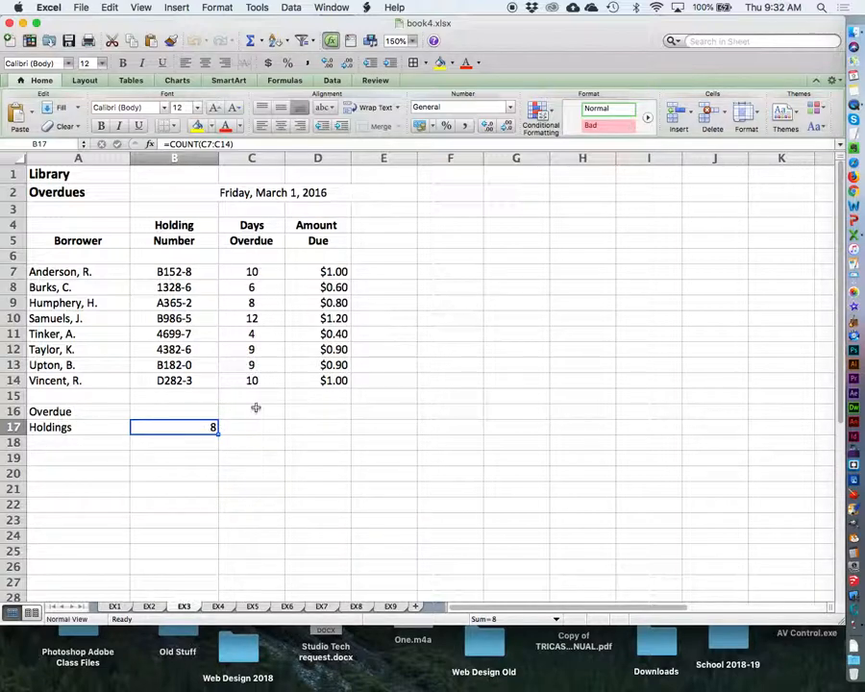
On sheet EX4, make the title cells A1:A2 bold and set their font size to 14.
{"action": "left_click", "coordinate": [227, 608]}
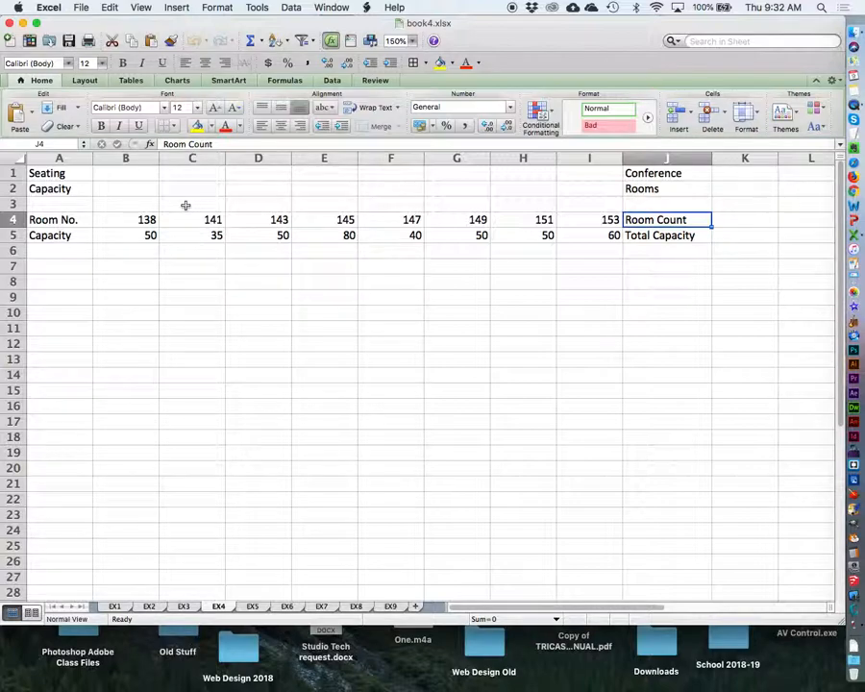
{"action": "left_click", "coordinate": [55, 177]}
{"action": "left_click_drag", "start_coordinate": [55, 177], "coordinate": [55, 190]}
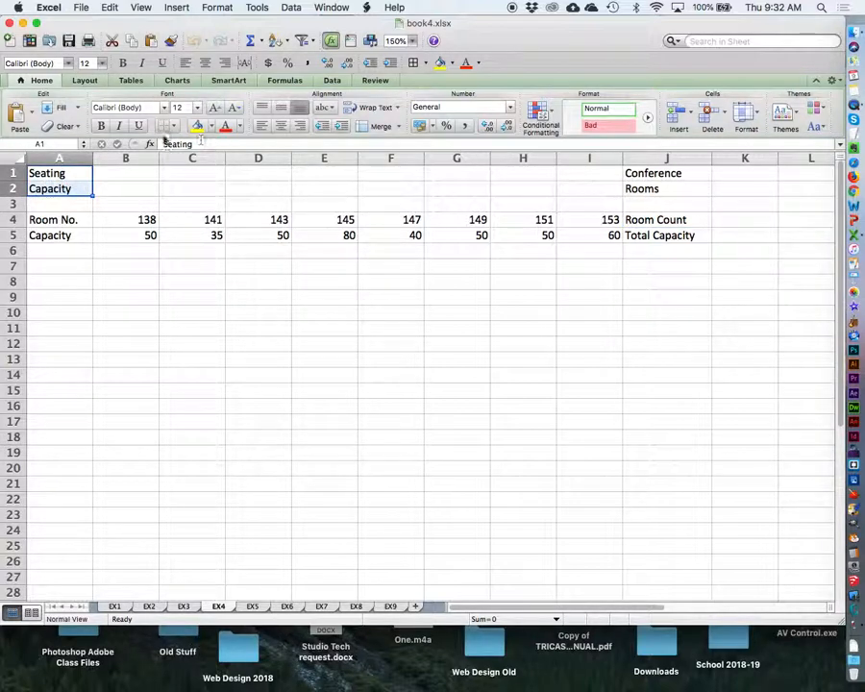
{"action": "left_click", "coordinate": [101, 126]}
{"action": "left_click", "coordinate": [197, 107]}
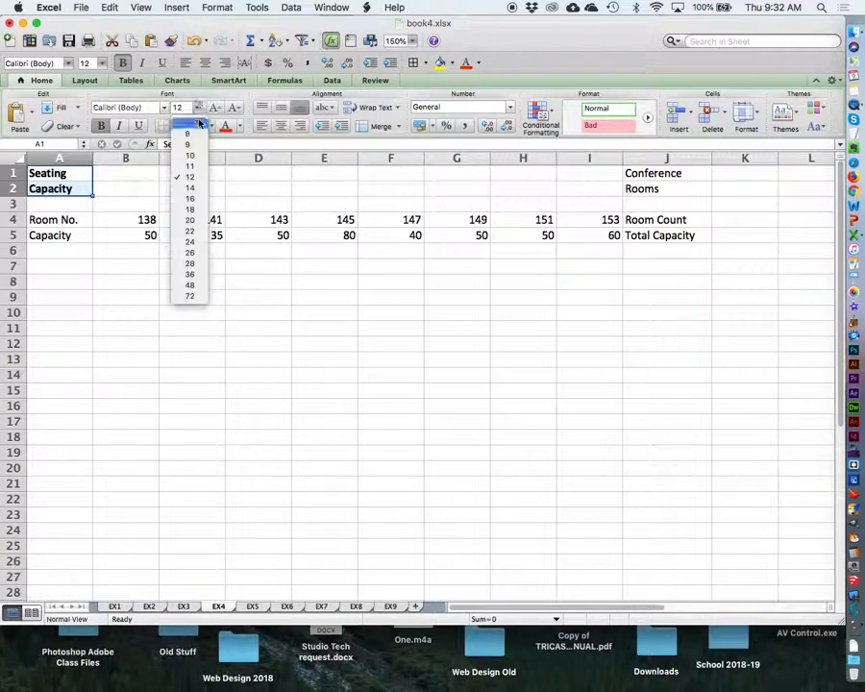
{"action": "left_click", "coordinate": [199, 188]}
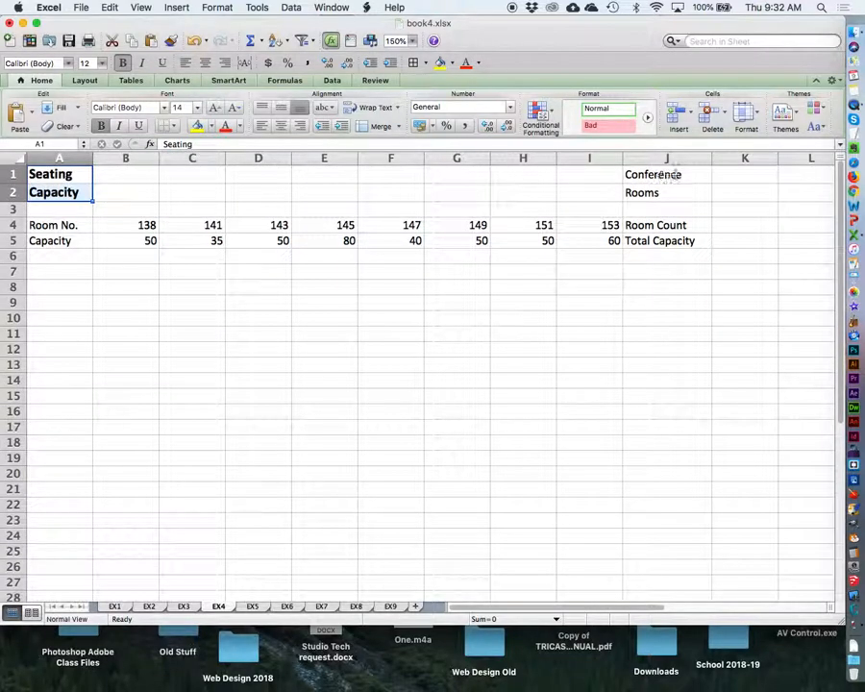
Set the Conference Rooms heading in J1:J2 to font size 14 and make it bold.
{"action": "mouse_move", "coordinate": [634, 175]}
{"action": "left_mouse_down"}
{"action": "mouse_move", "coordinate": [643, 177]}
{"action": "mouse_move", "coordinate": [642, 193]}
{"action": "left_mouse_up"}
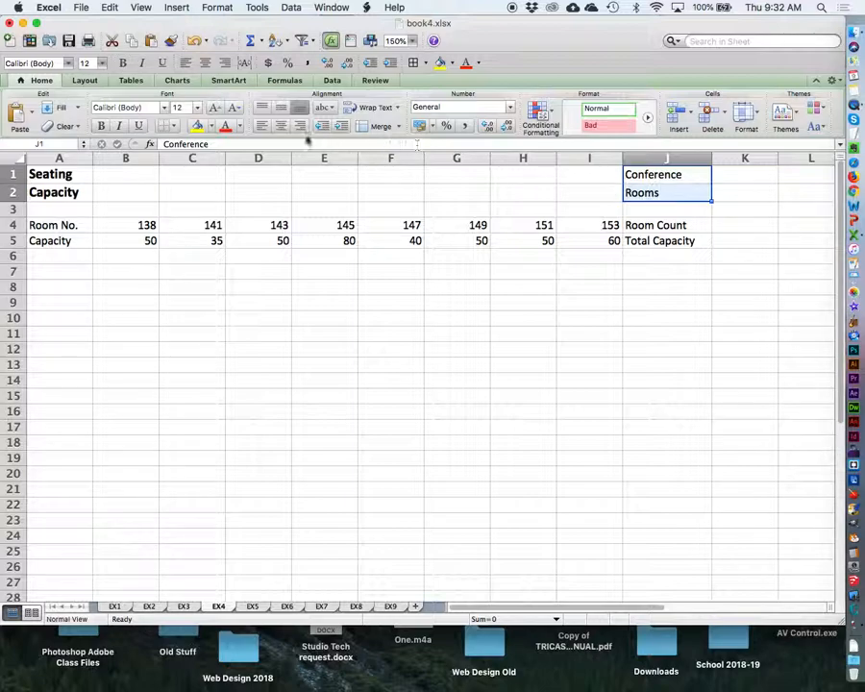
{"action": "left_click", "coordinate": [197, 107]}
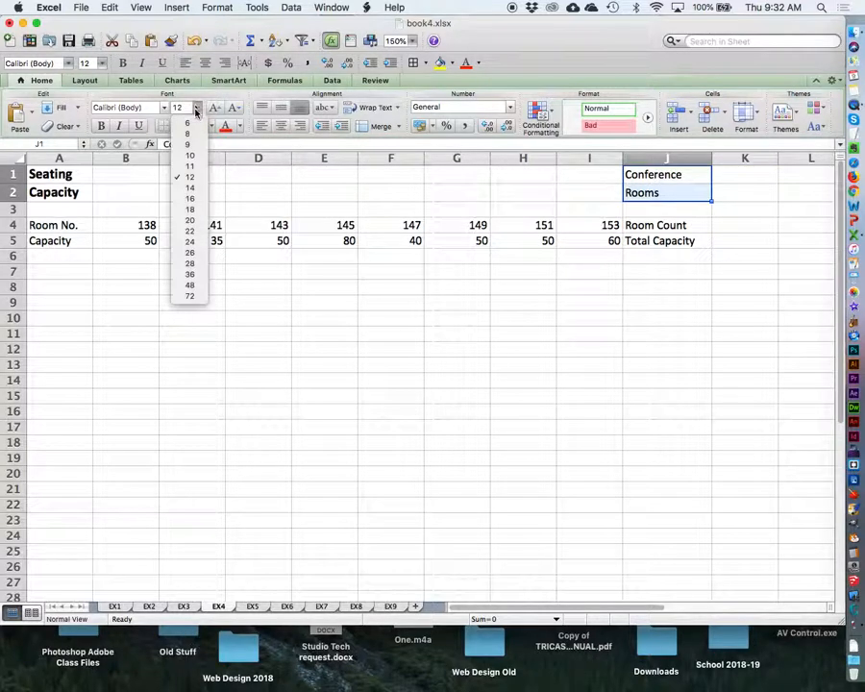
{"action": "left_click", "coordinate": [204, 189]}
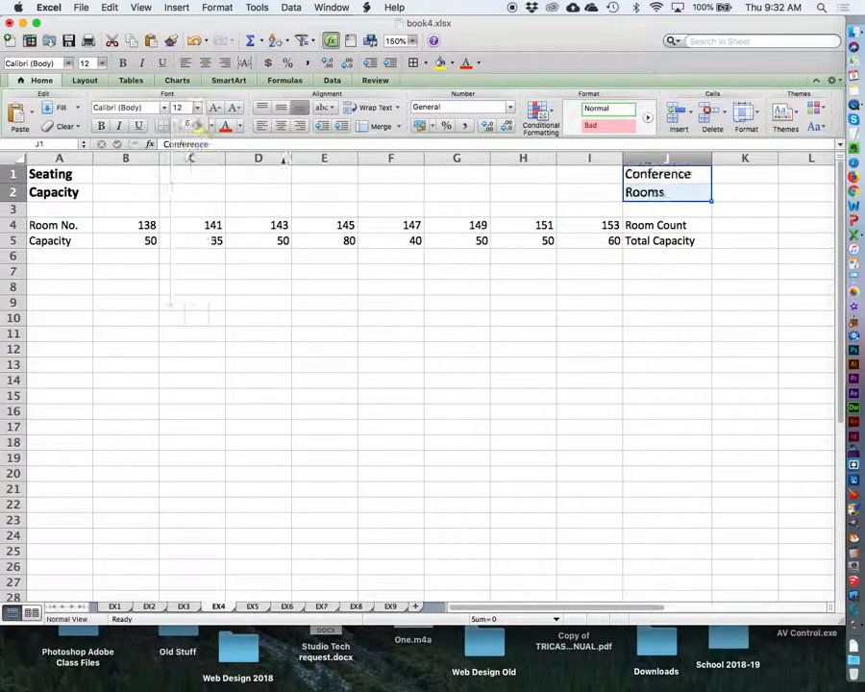
{"action": "left_click", "coordinate": [100, 127]}
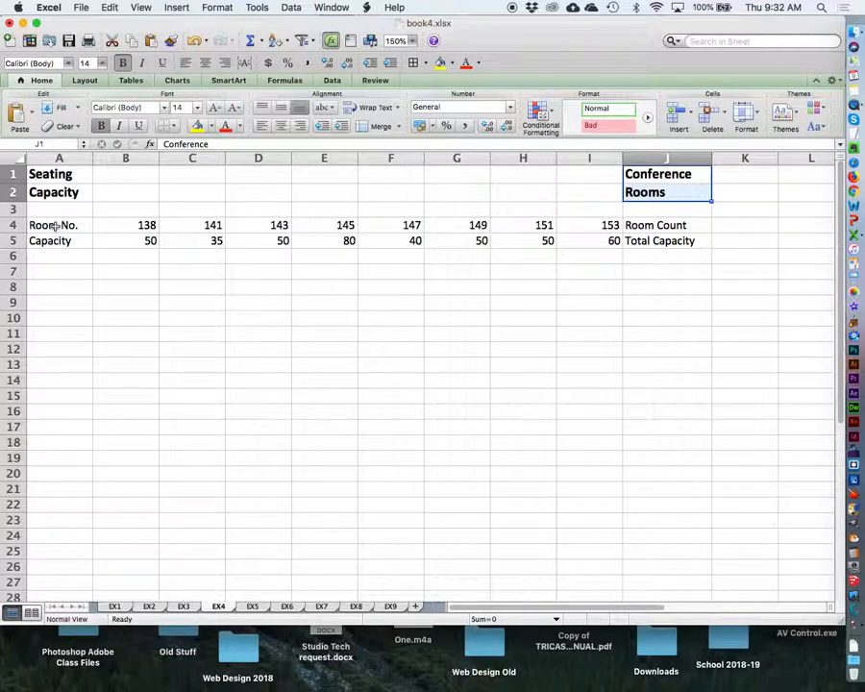
Center the room numbers and capacities in cells B4:I5.
{"action": "left_click", "coordinate": [114, 227]}
{"action": "left_click_drag", "start_coordinate": [114, 227], "coordinate": [589, 237]}
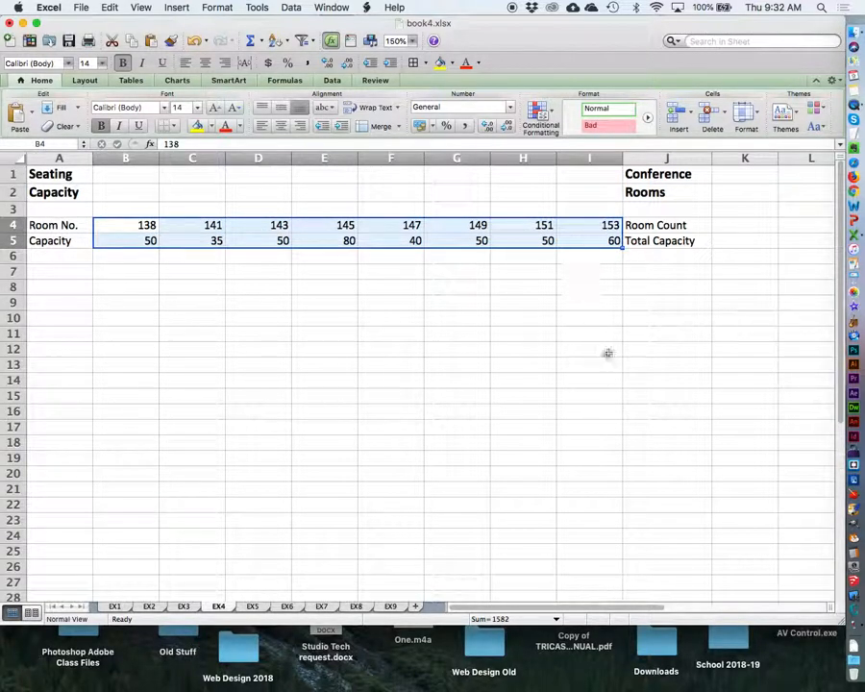
{"action": "left_click", "coordinate": [412, 40]}
{"action": "left_click", "coordinate": [409, 55]}
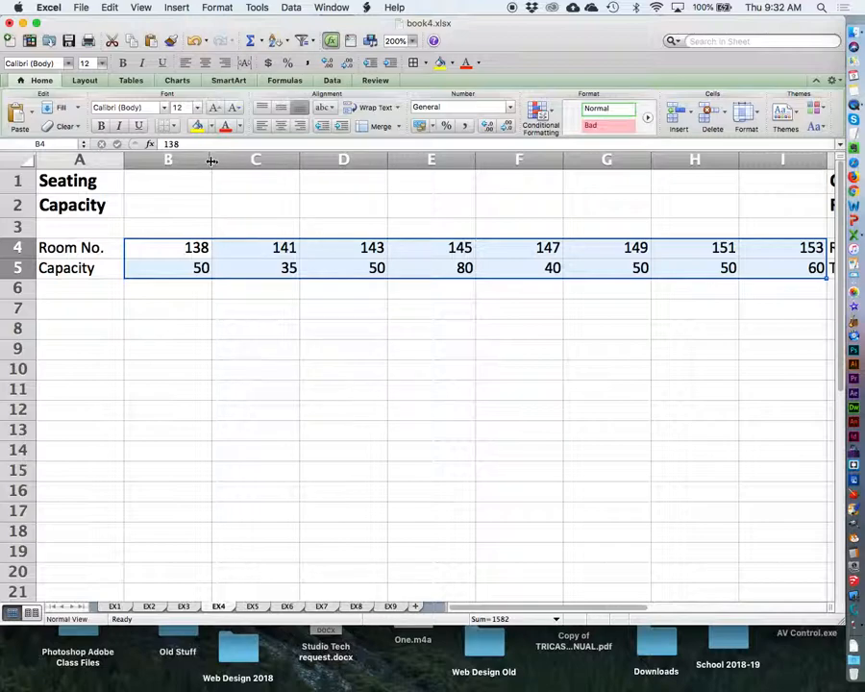
{"action": "left_click", "coordinate": [280, 126]}
Narrow columns B through I to fit their short room numbers and capacities more closely.
{"action": "left_click_drag", "start_coordinate": [211, 158], "coordinate": [188, 158]}
{"action": "left_click_drag", "start_coordinate": [276, 159], "coordinate": [255, 159]}
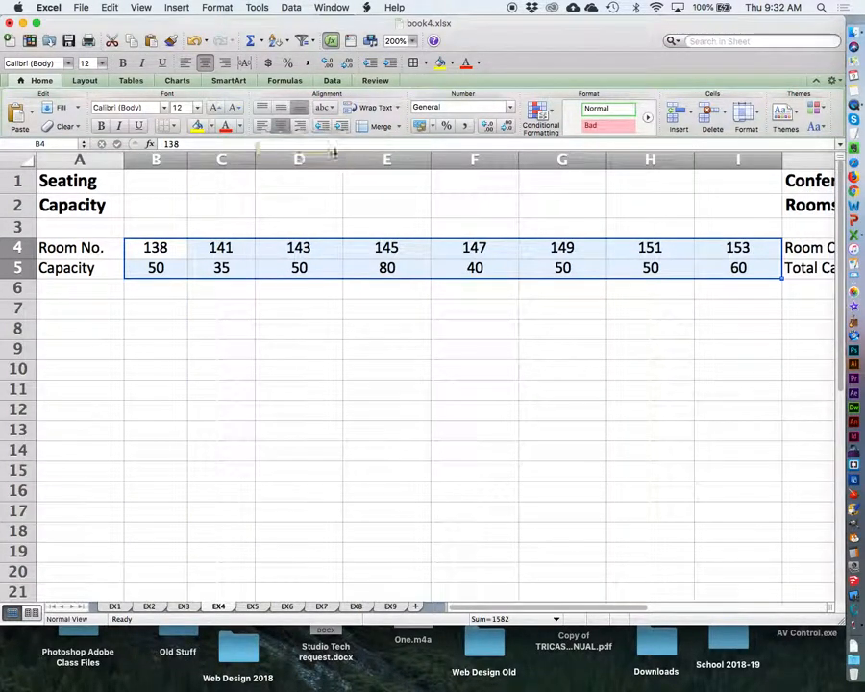
{"action": "left_click_drag", "start_coordinate": [340, 153], "coordinate": [323, 153]}
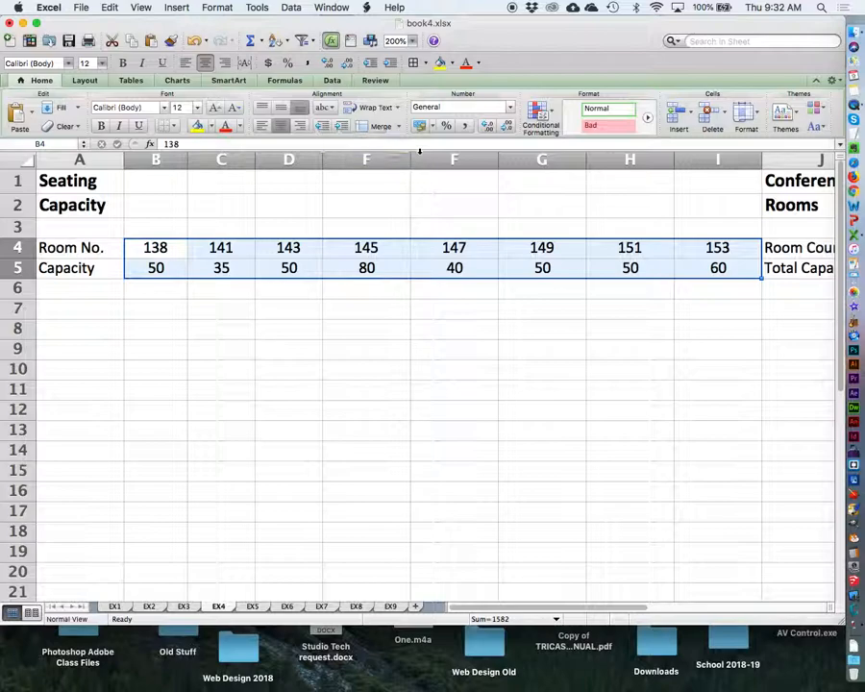
{"action": "left_click_drag", "start_coordinate": [412, 158], "coordinate": [390, 158]}
{"action": "left_click_drag", "start_coordinate": [475, 161], "coordinate": [451, 165]}
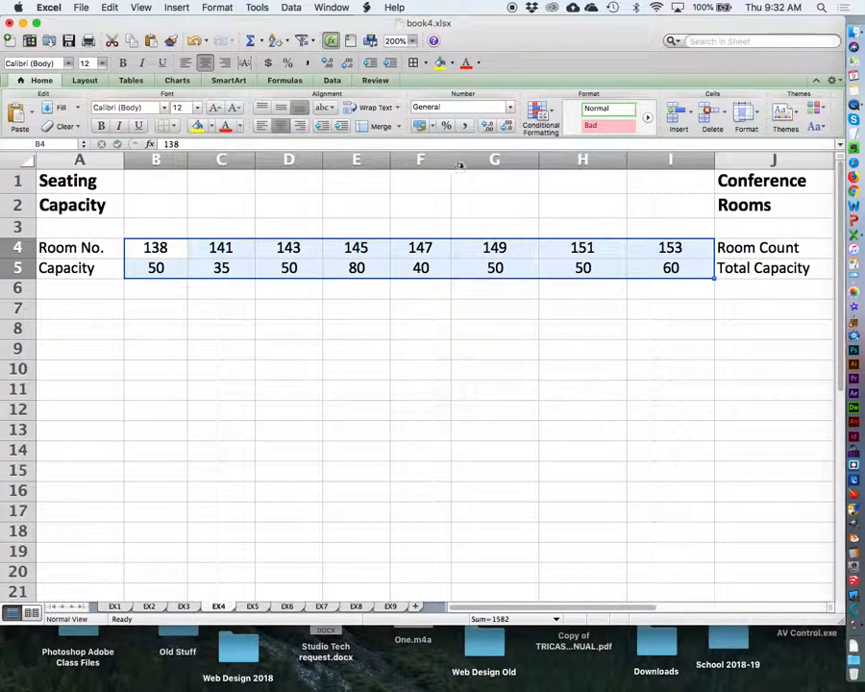
{"action": "left_click_drag", "start_coordinate": [537, 161], "coordinate": [511, 165]}
{"action": "left_click_drag", "start_coordinate": [598, 157], "coordinate": [576, 160]}
{"action": "left_click_drag", "start_coordinate": [663, 160], "coordinate": [647, 162]}
Select cell K4 beside Room Count and set the sheet's zoom to 180%, keeping the whole table and column K in view.
{"action": "left_click_drag", "start_coordinate": [623, 36], "coordinate": [595, 36]}
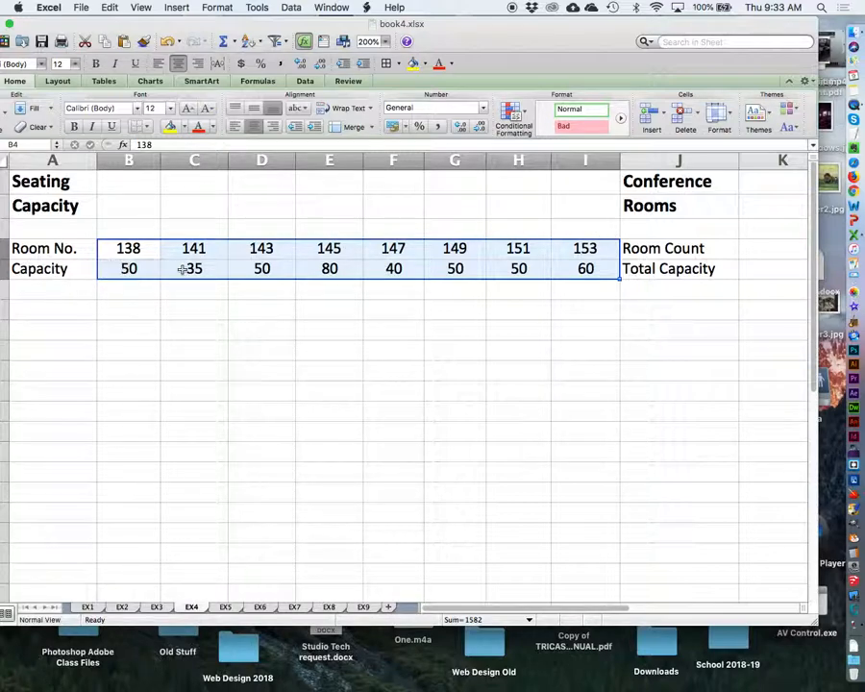
{"action": "left_click", "coordinate": [246, 270]}
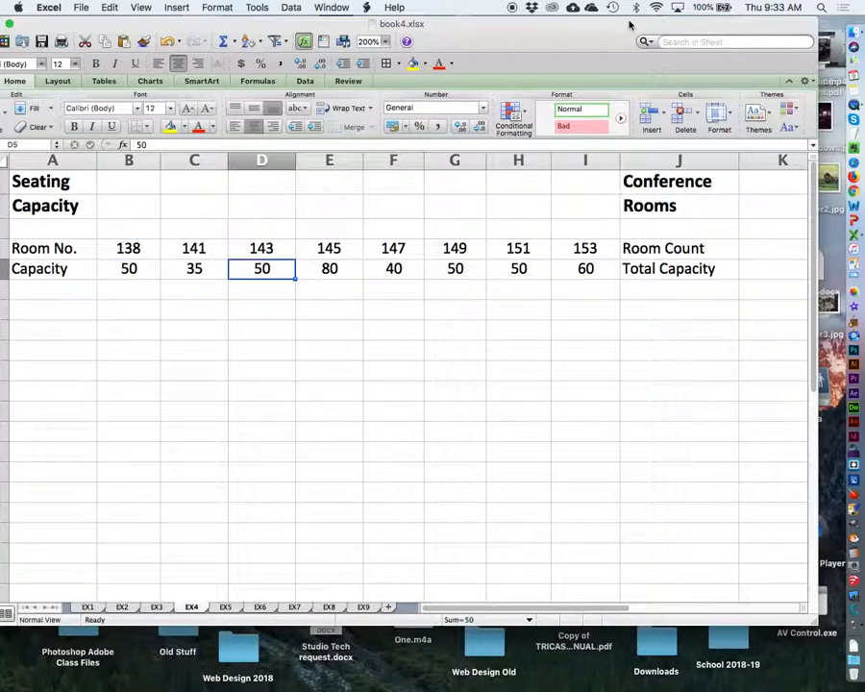
{"action": "left_click_drag", "start_coordinate": [624, 29], "coordinate": [605, 31]}
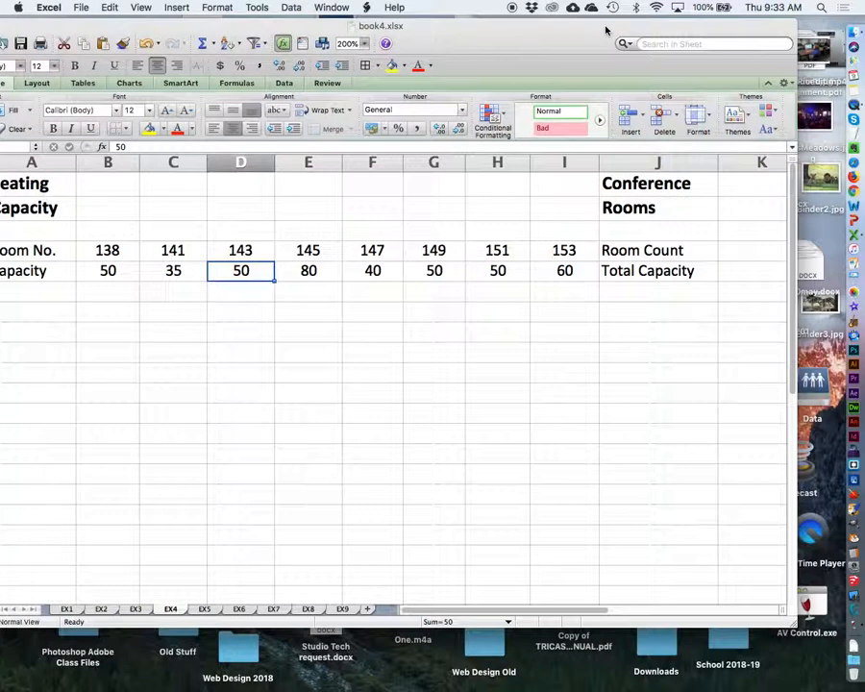
{"action": "left_click", "coordinate": [743, 250]}
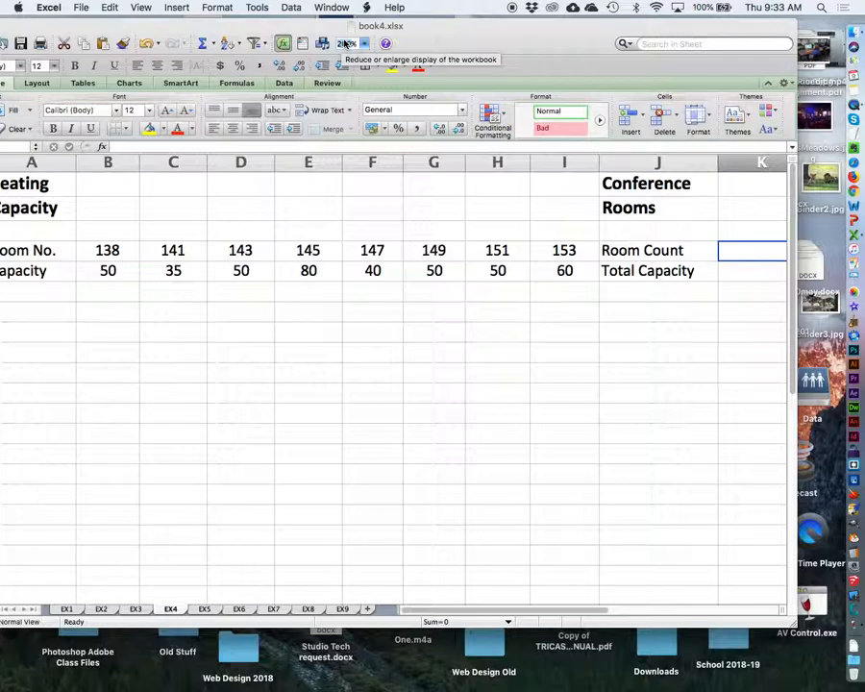
{"action": "type", "text": "180"}
{"action": "key", "text": "Return"}
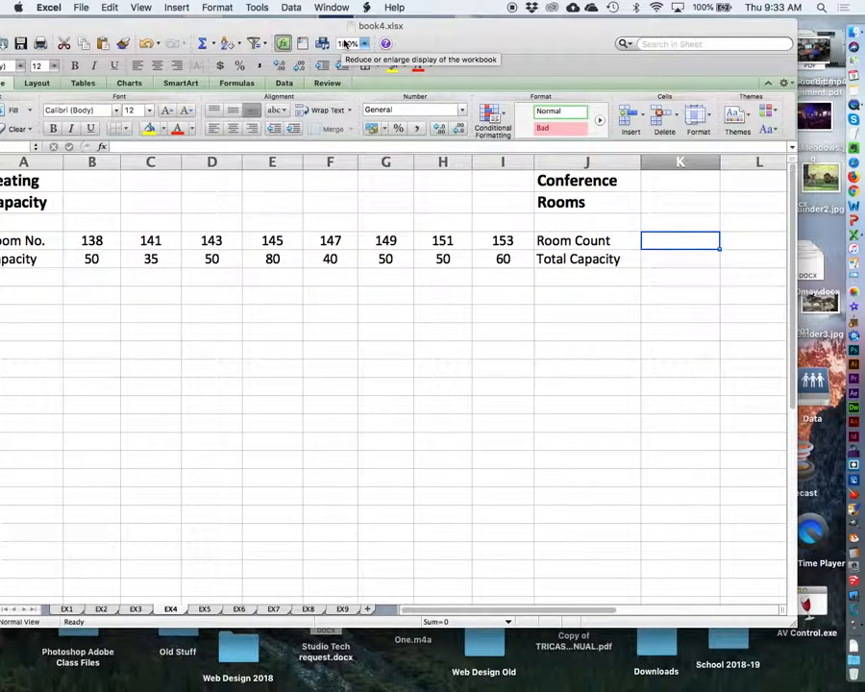
{"action": "left_click_drag", "start_coordinate": [390, 29], "coordinate": [415, 40]}
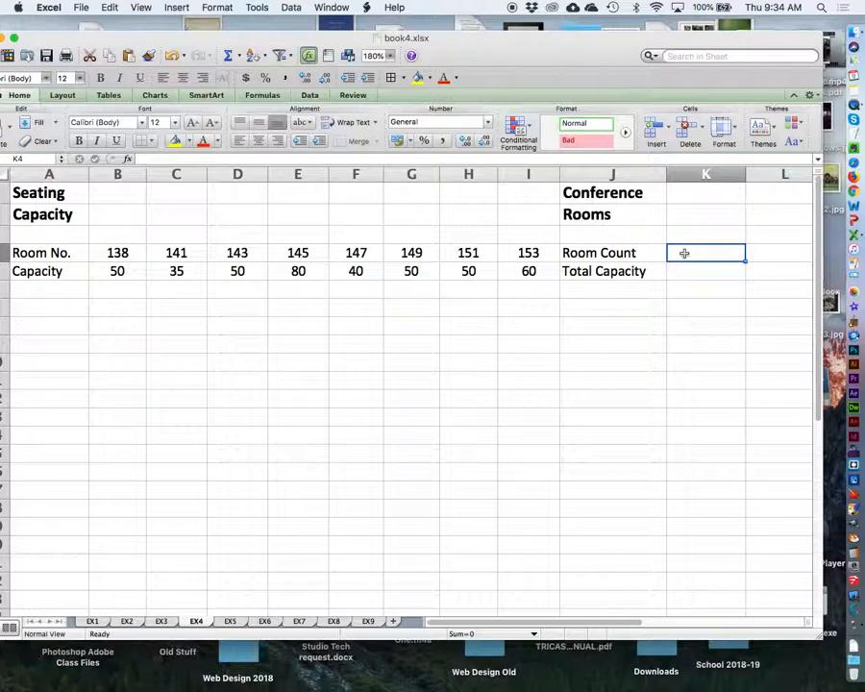
Insert the COUNT function in cell K4 with the range B4:J4 through the Formula Builder.
{"action": "left_click", "coordinate": [174, 8]}
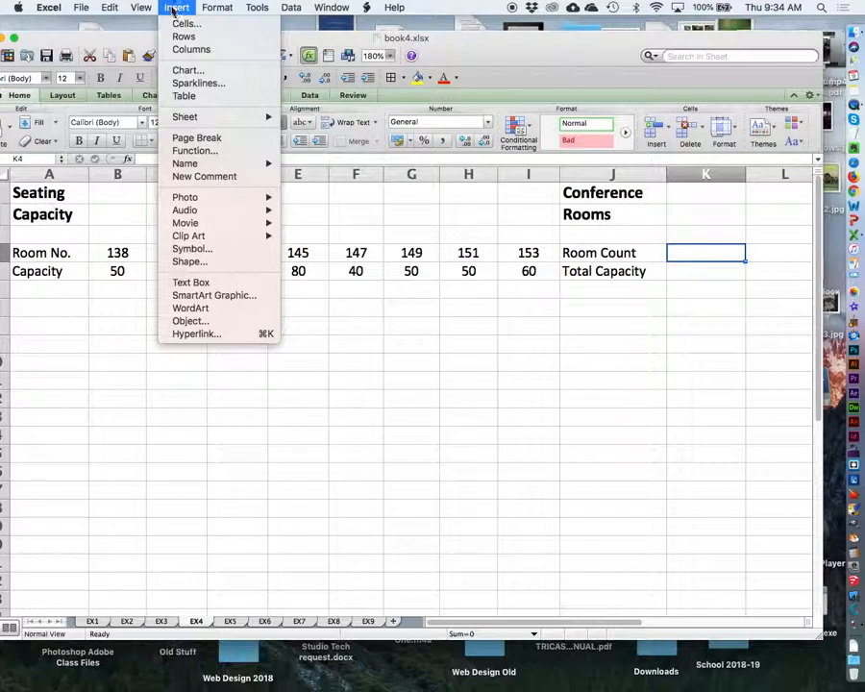
{"action": "left_click", "coordinate": [195, 153]}
{"action": "left_click_drag", "start_coordinate": [618, 137], "coordinate": [272, 107]}
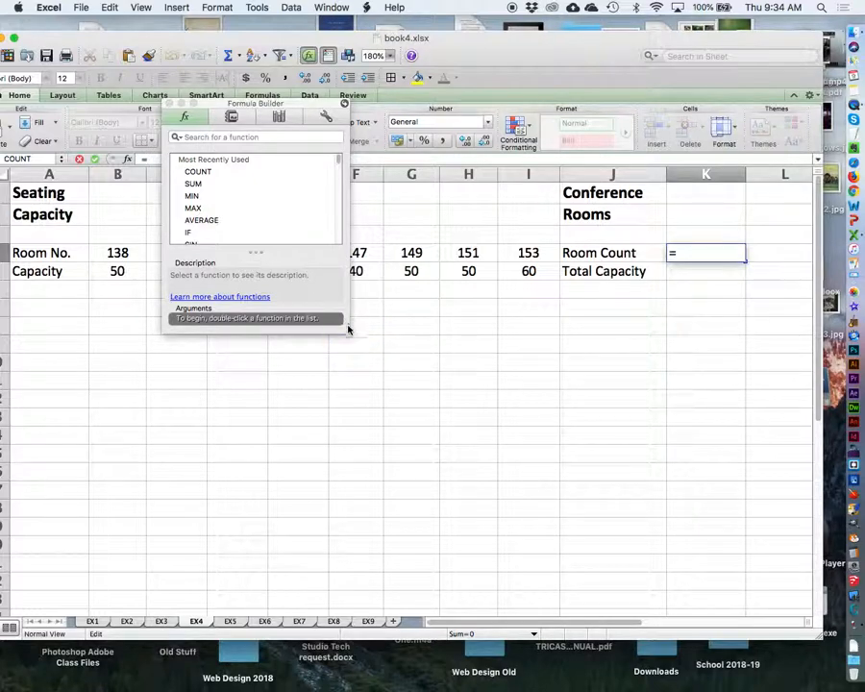
{"action": "left_click_drag", "start_coordinate": [348, 332], "coordinate": [432, 419]}
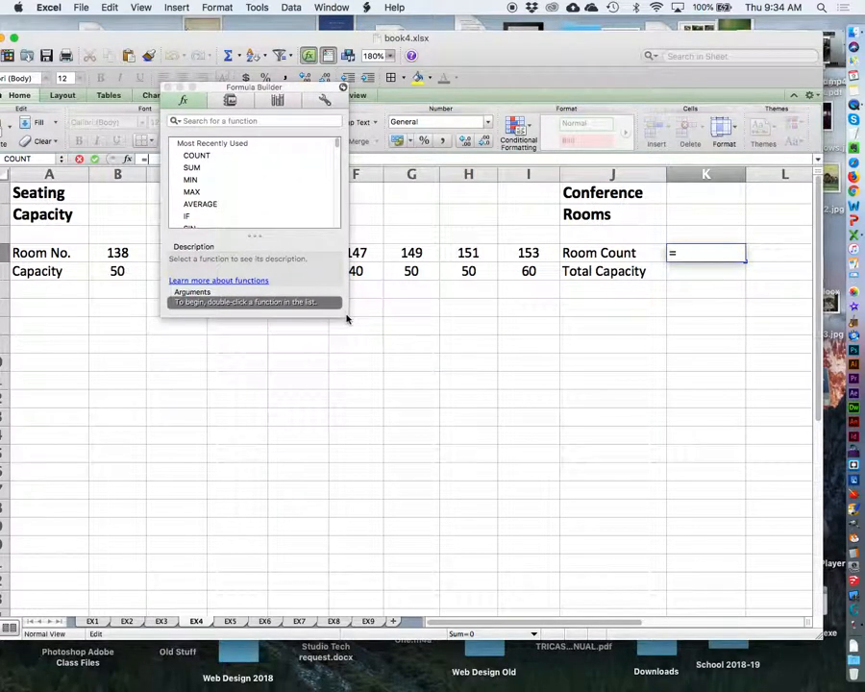
{"action": "left_click_drag", "start_coordinate": [344, 318], "coordinate": [353, 322]}
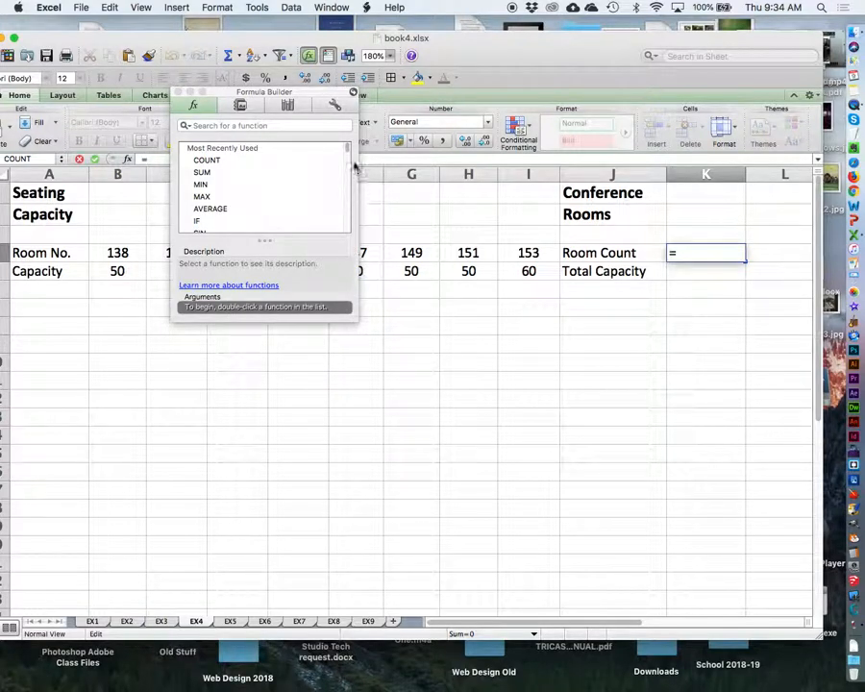
{"action": "mouse_move", "coordinate": [347, 147]}
{"action": "left_mouse_down"}
{"action": "mouse_move", "coordinate": [341, 243]}
{"action": "mouse_move", "coordinate": [349, 144]}
{"action": "left_mouse_up"}
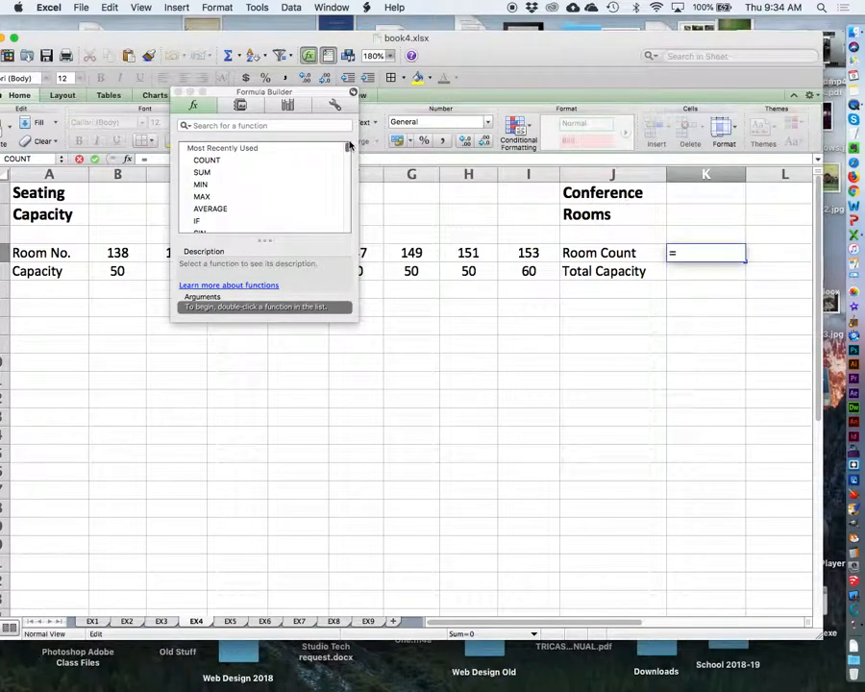
{"action": "left_click", "coordinate": [207, 161]}
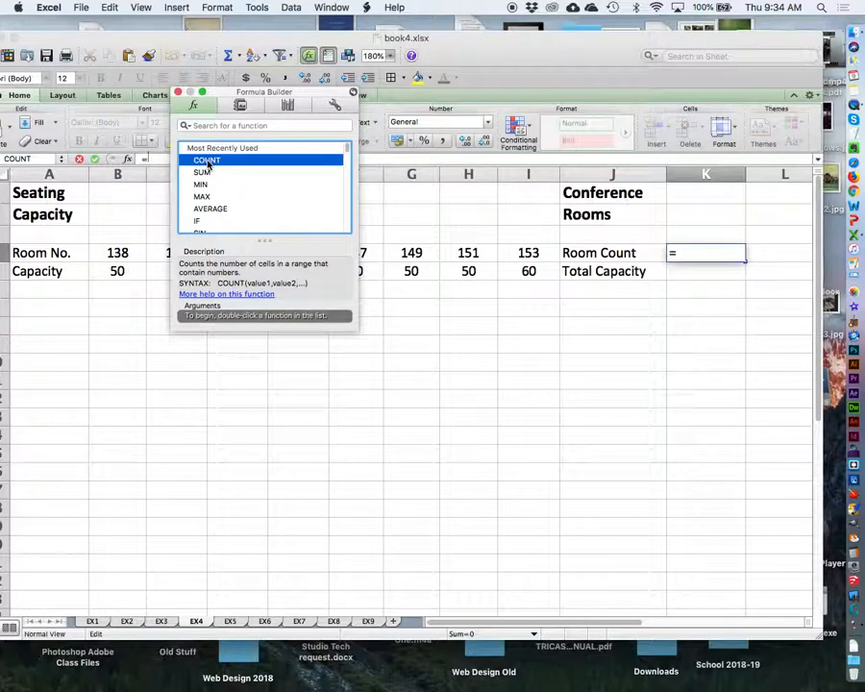
{"action": "double_click", "coordinate": [207, 161]}
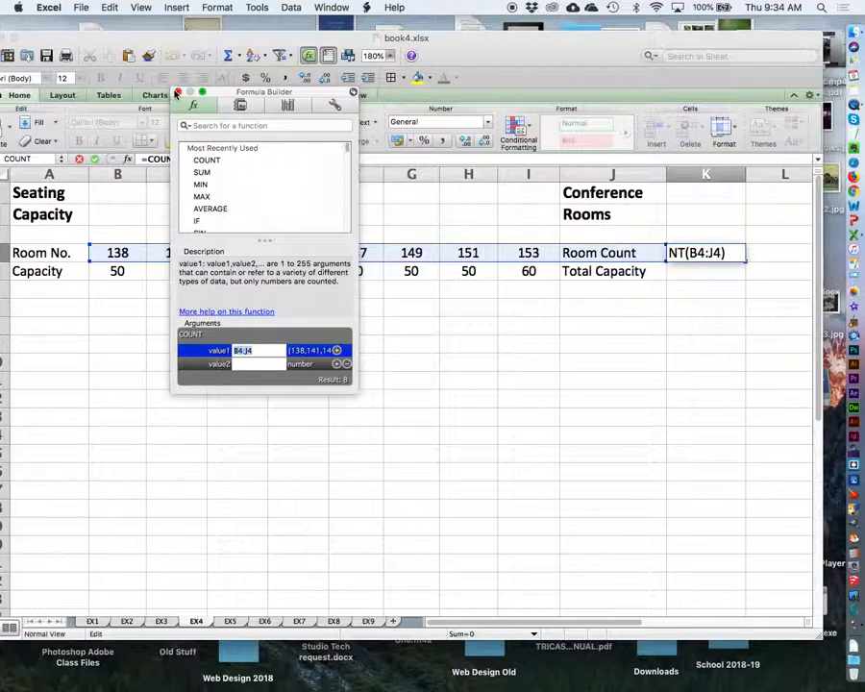
{"action": "left_click", "coordinate": [177, 92]}
{"action": "left_click", "coordinate": [680, 254]}
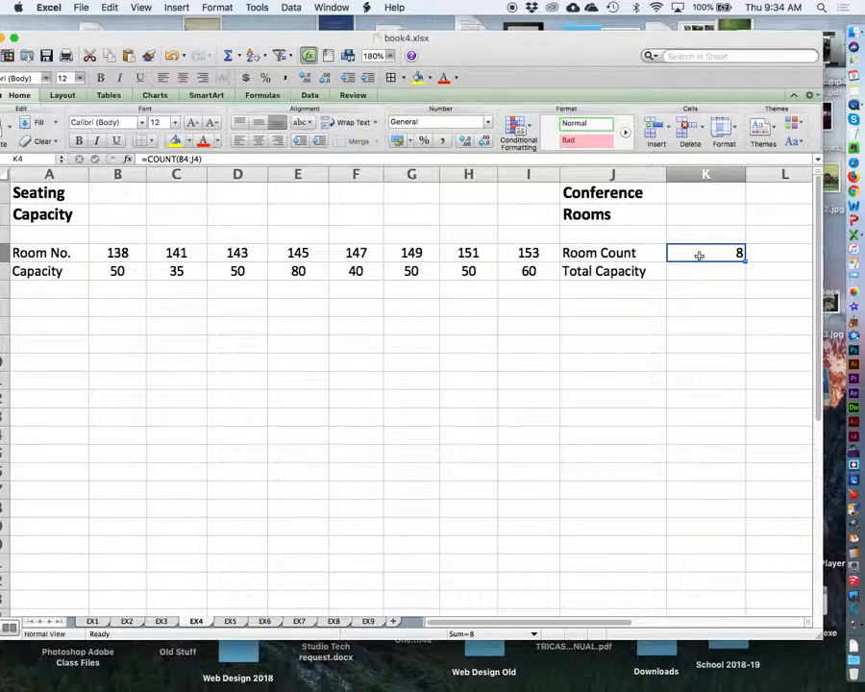
Open the COUNT formula in cell K4 for editing and view the function list in the Formula Builder.
{"action": "left_click", "coordinate": [195, 158]}
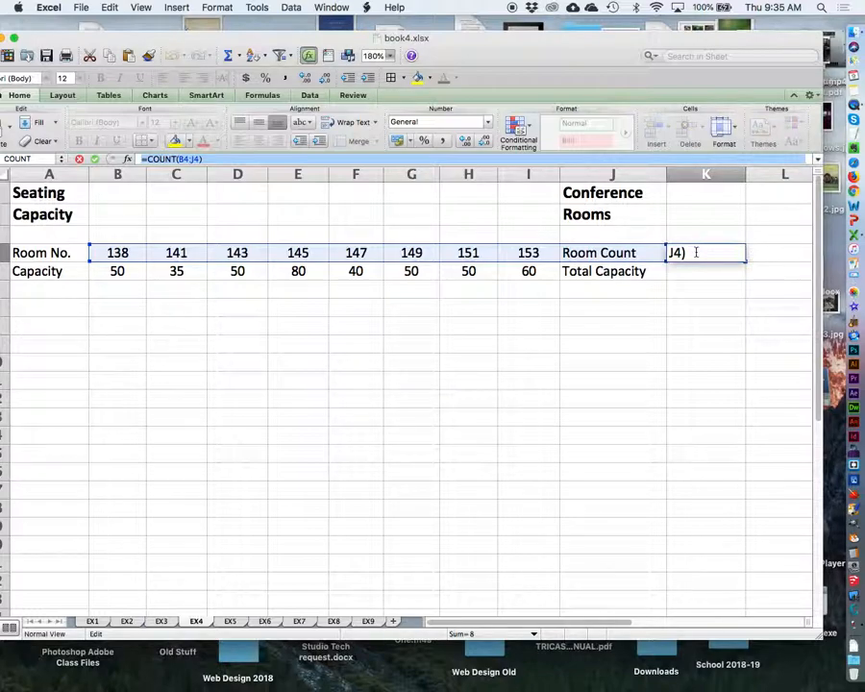
{"action": "left_click", "coordinate": [177, 6]}
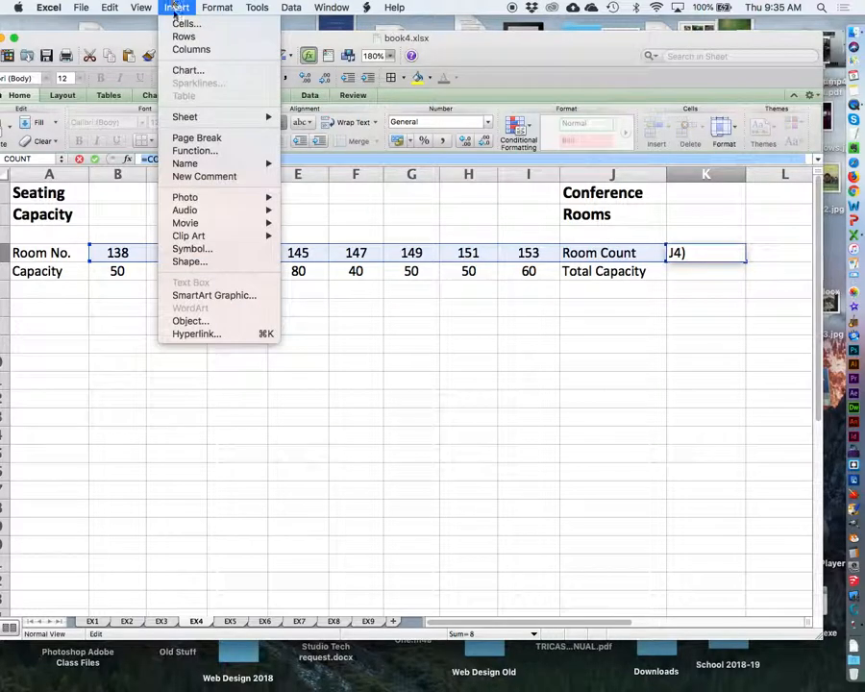
{"action": "left_click", "coordinate": [217, 149]}
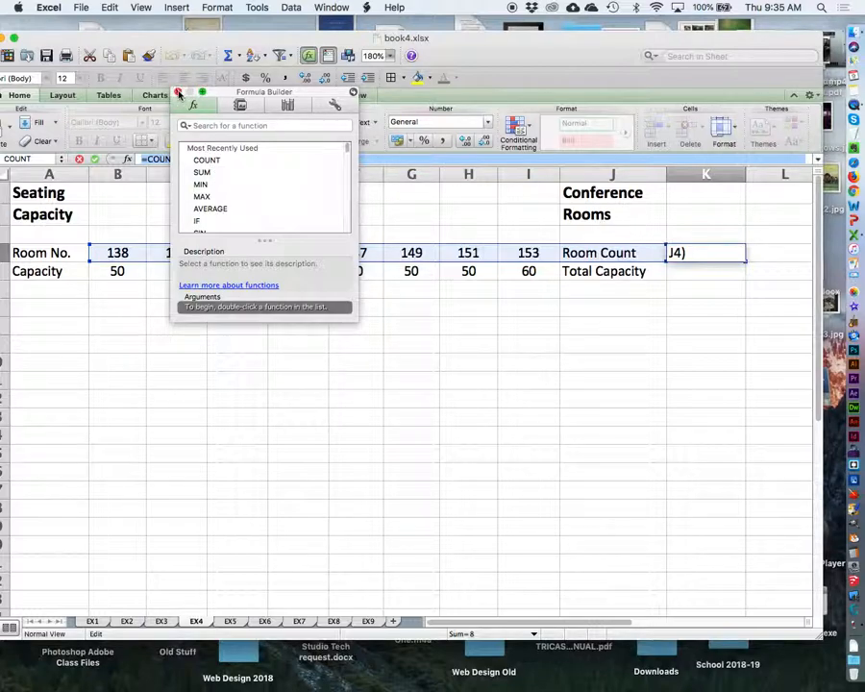
{"action": "left_click", "coordinate": [178, 92]}
Change the end of the COUNT range in cell K4 to J3 and reselect the cell.
{"action": "left_click", "coordinate": [716, 252]}
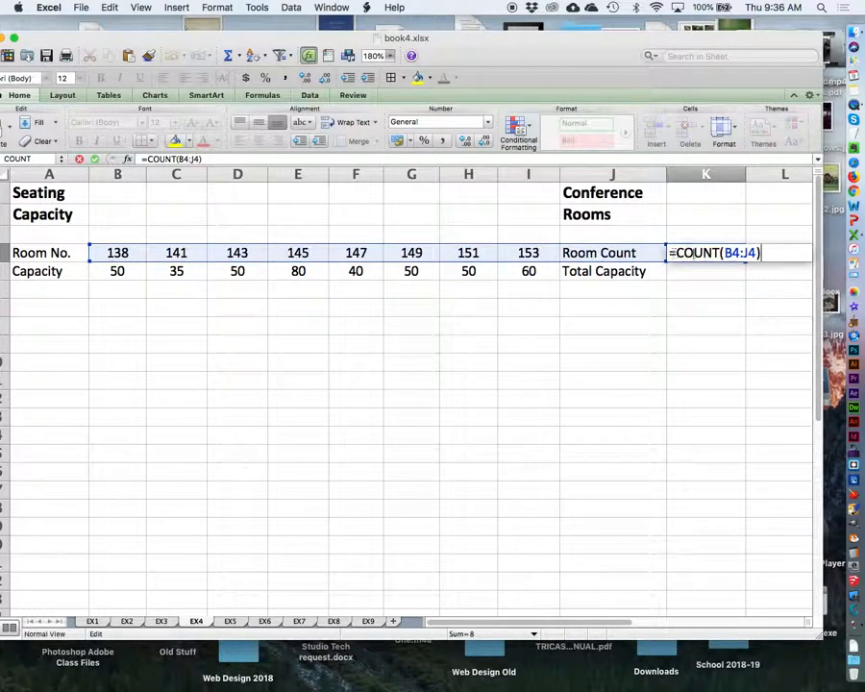
{"action": "type", "text": ")"}
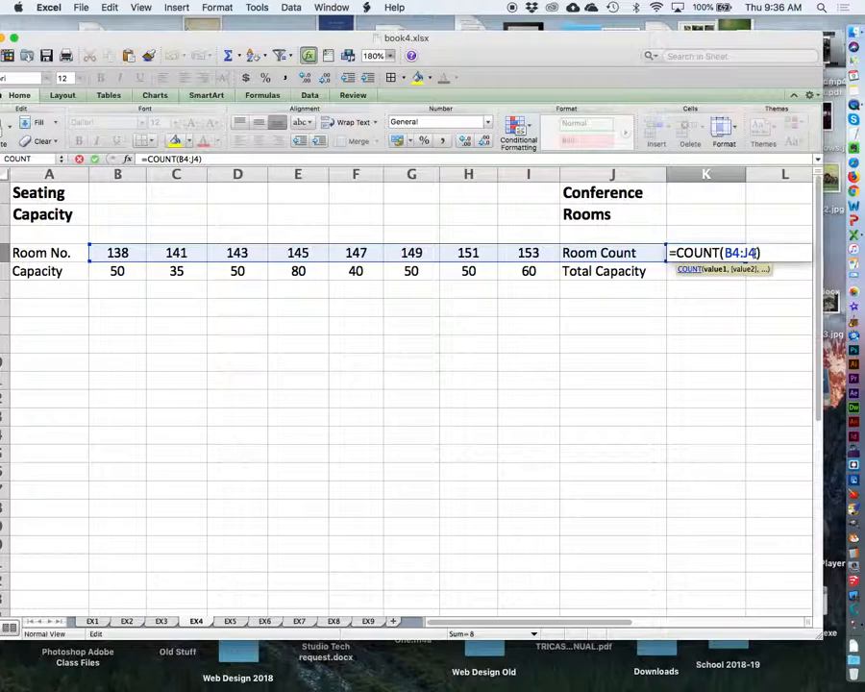
{"action": "key", "text": "BackSpace"}
{"action": "type", "text": "3"}
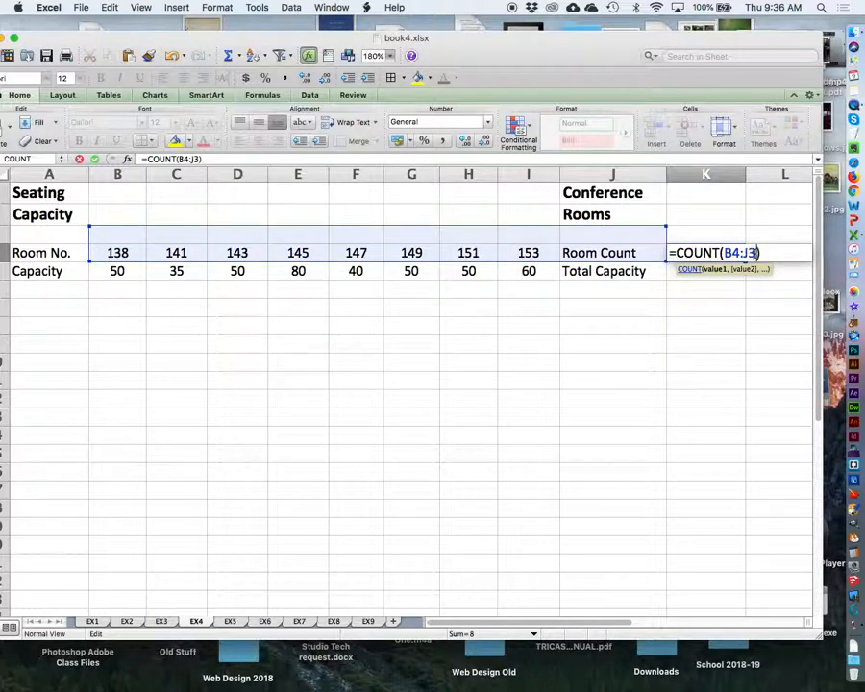
{"action": "key", "text": "Return"}
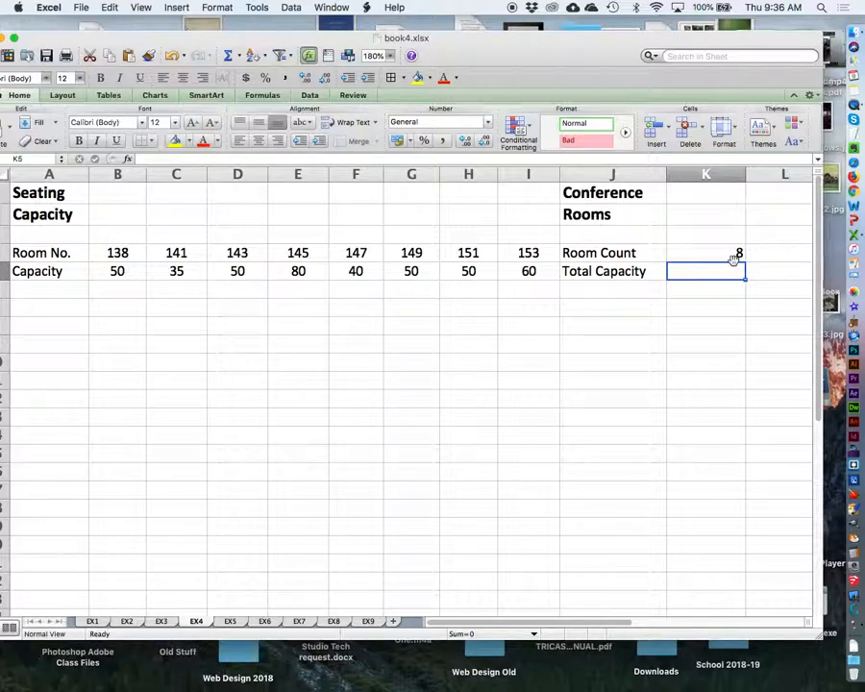
{"action": "left_click", "coordinate": [699, 250]}
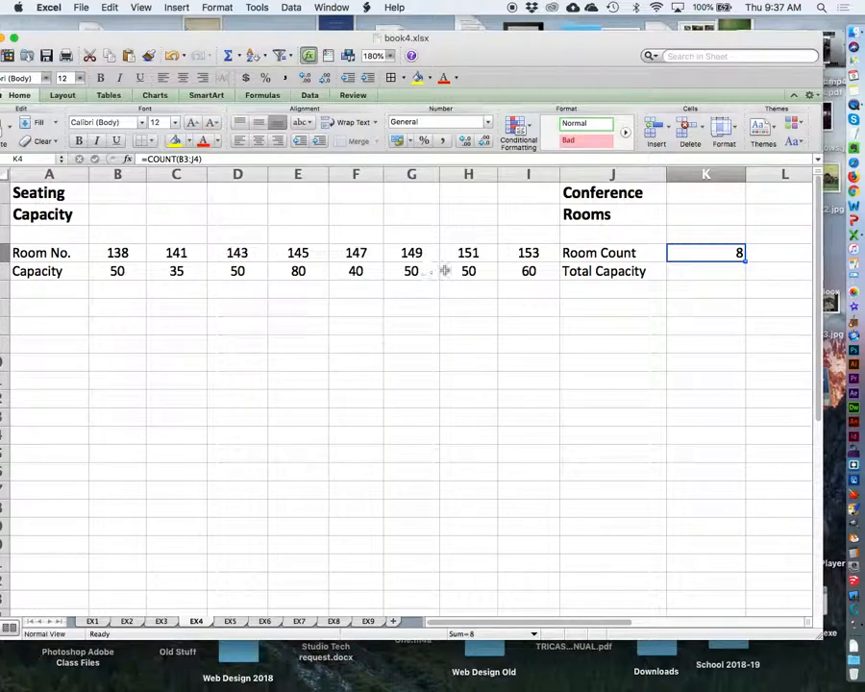
Enter the formula =SUM(B5:I5) in cell K5 beside Total Capacity.
{"action": "left_click", "coordinate": [708, 273]}
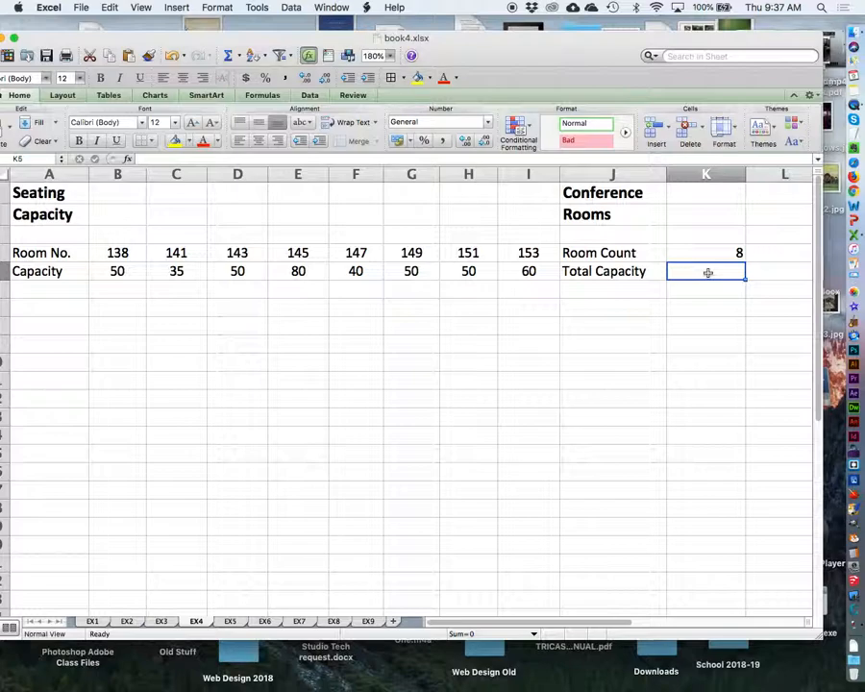
{"action": "type", "text": "="}
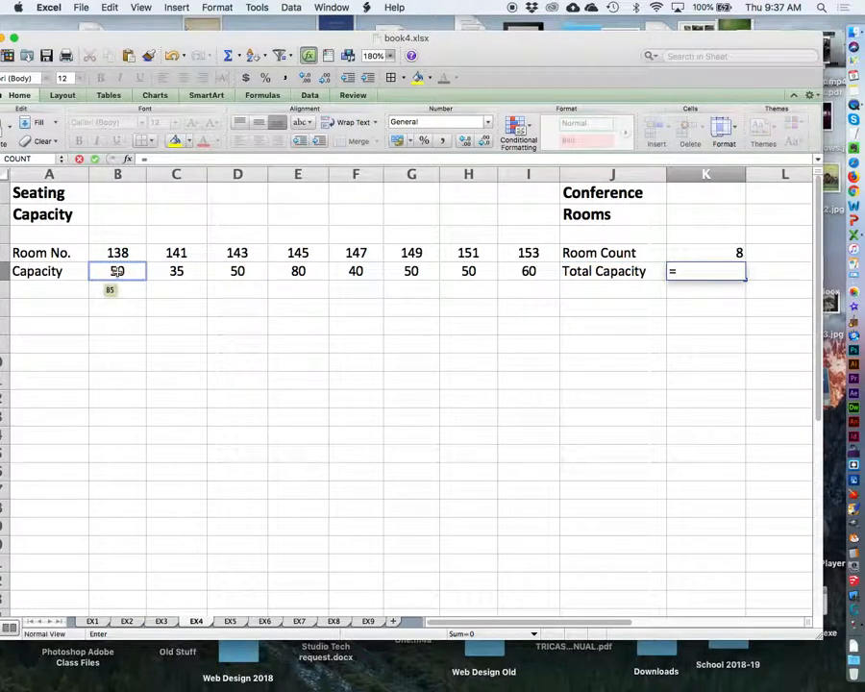
{"action": "left_click_drag", "start_coordinate": [81, 37], "coordinate": [100, 26]}
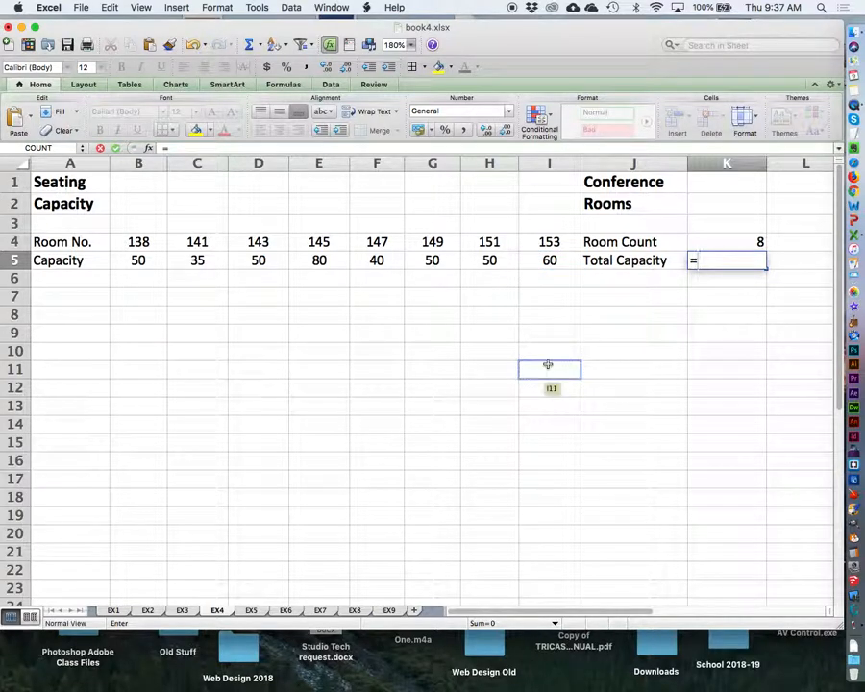
{"action": "type", "text": "SUM"}
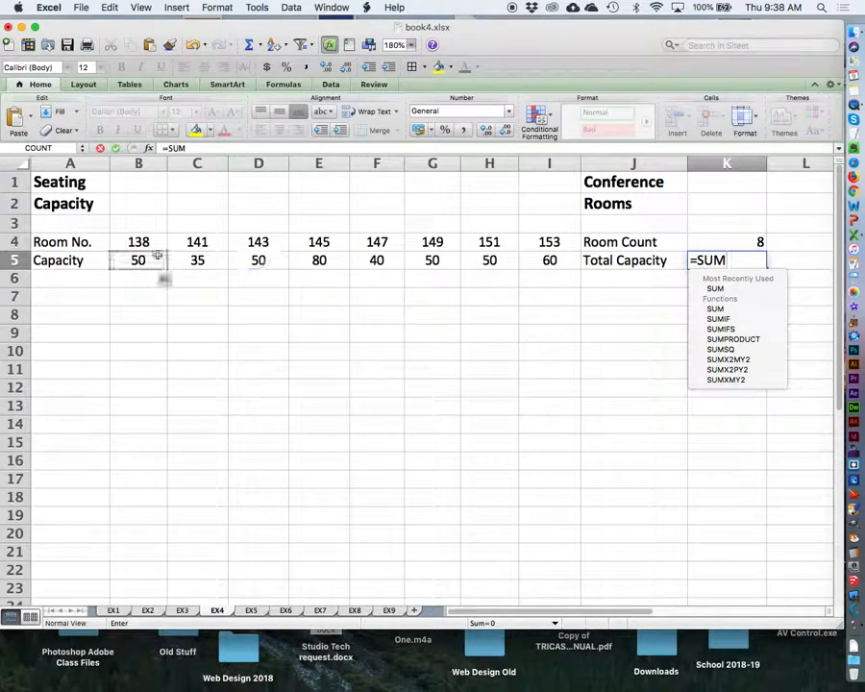
{"action": "type", "text": "+"}
{"action": "left_click_drag", "start_coordinate": [160, 256], "coordinate": [541, 256]}
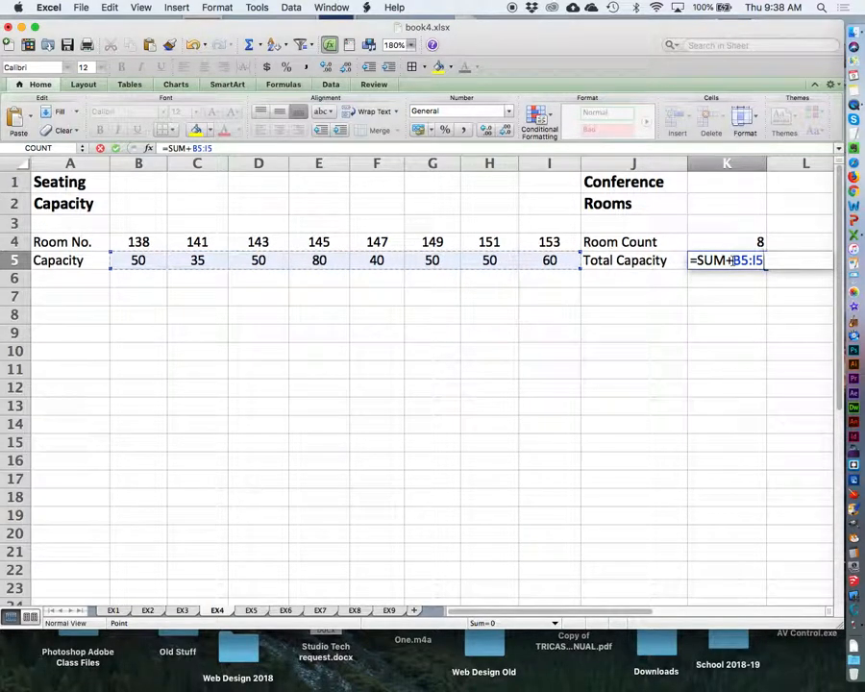
{"action": "left_click", "coordinate": [730, 260]}
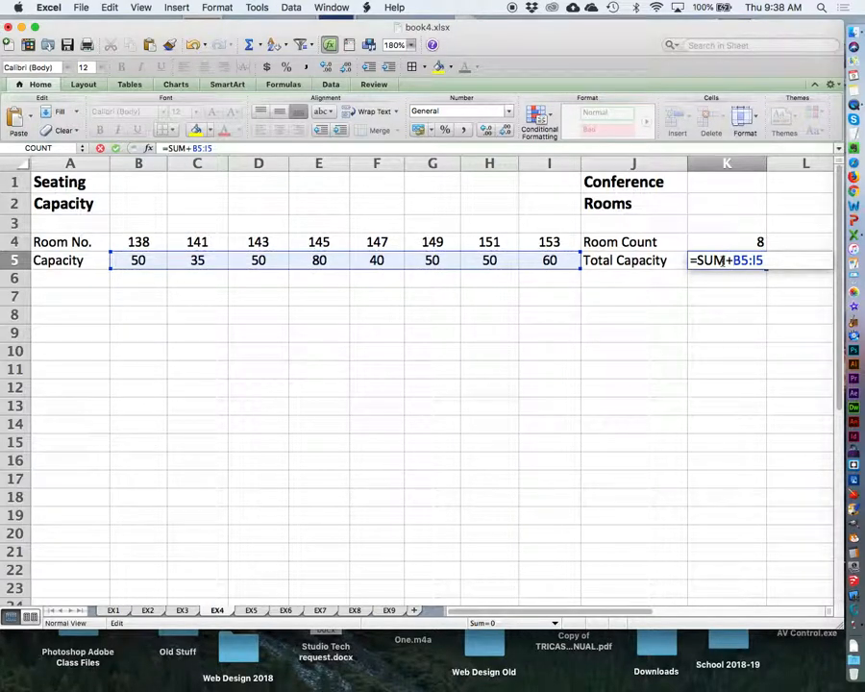
{"action": "key", "text": "BackSpace"}
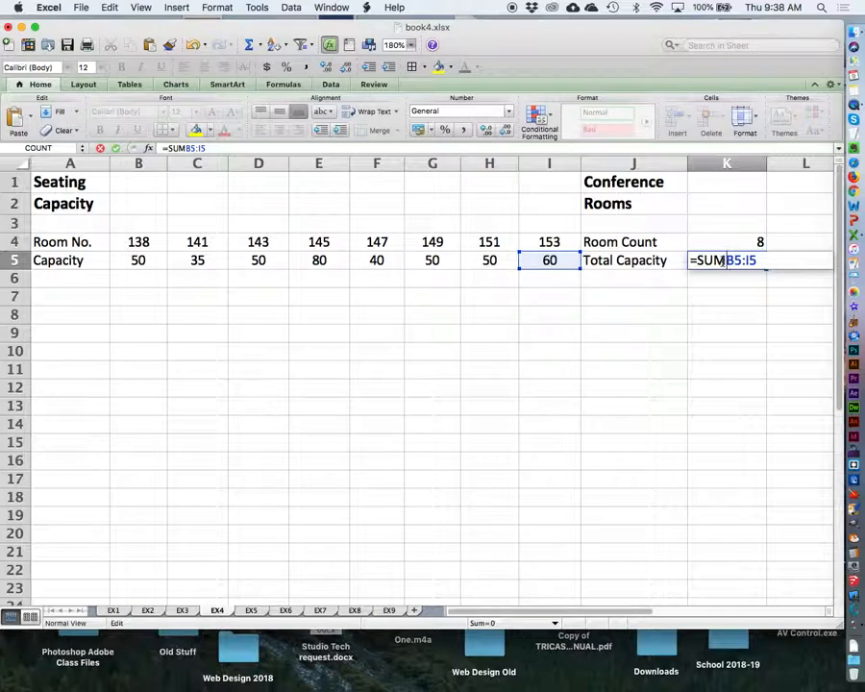
{"action": "type", "text": "("}
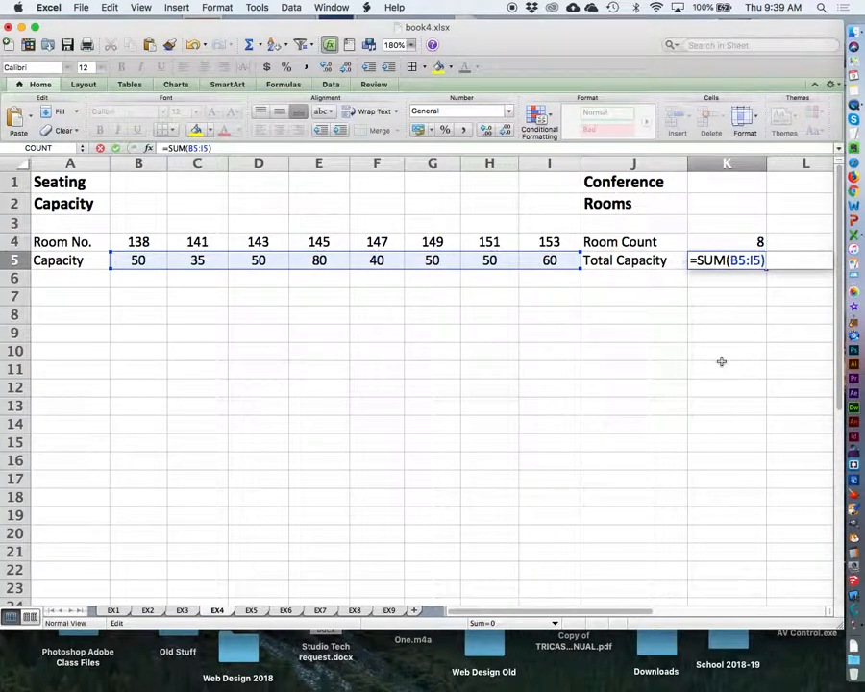
{"action": "key", "text": "Return"}
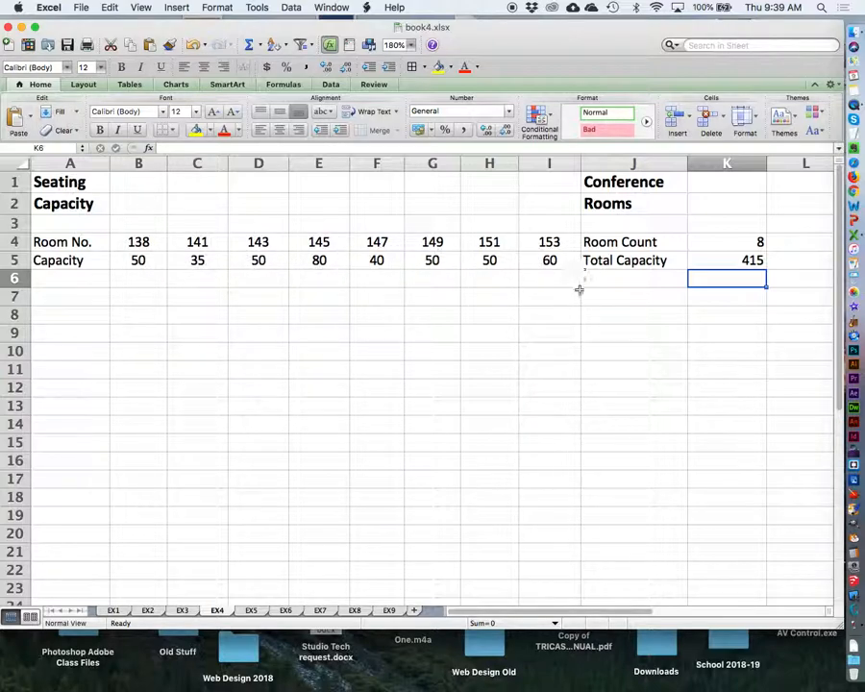
Switch to sheet EX5 with the average temperatures and set its zoom to 200%.
{"action": "left_click", "coordinate": [252, 610]}
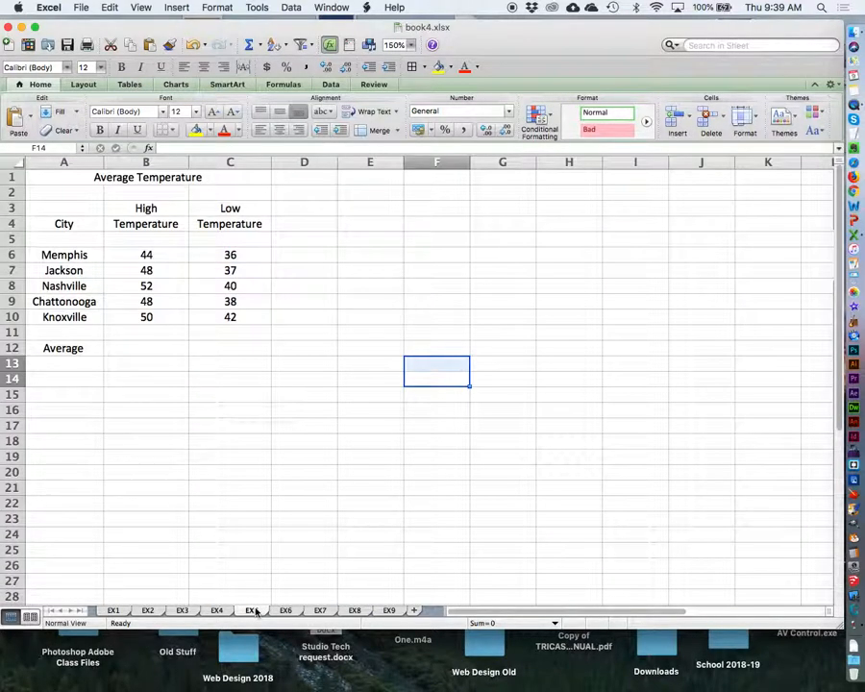
{"action": "left_click", "coordinate": [410, 45]}
{"action": "left_click", "coordinate": [409, 59]}
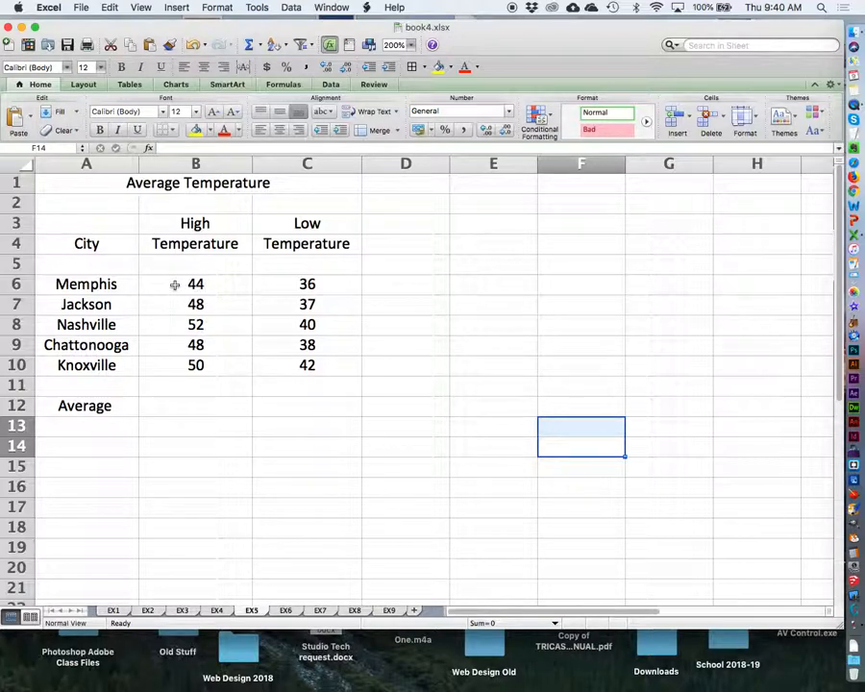
Insert the AVERAGE function for the high temperatures in cell B12 with the automatic function for the range B6:B12.
{"action": "left_click_drag", "start_coordinate": [175, 285], "coordinate": [175, 409]}
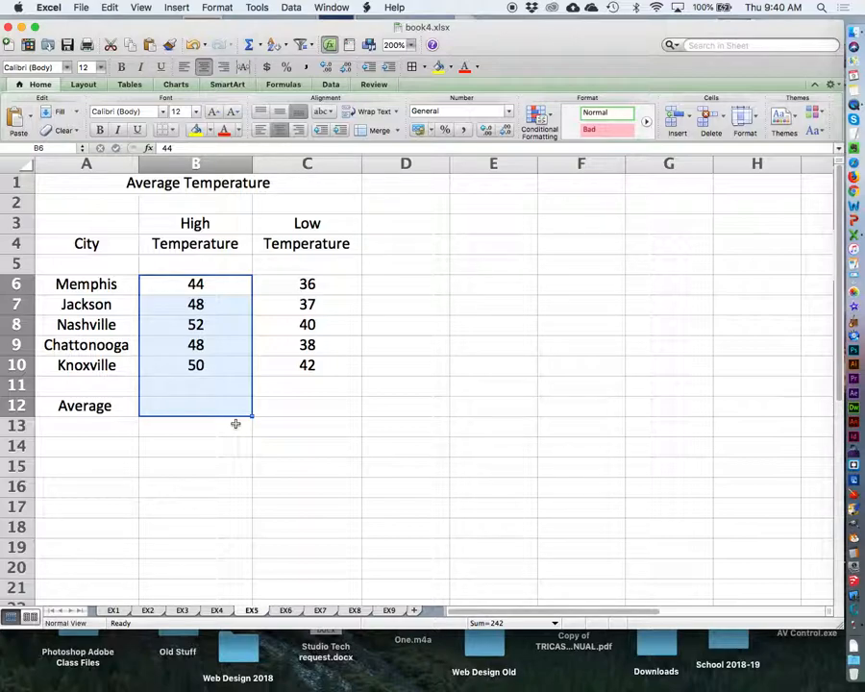
{"action": "left_click", "coordinate": [259, 46]}
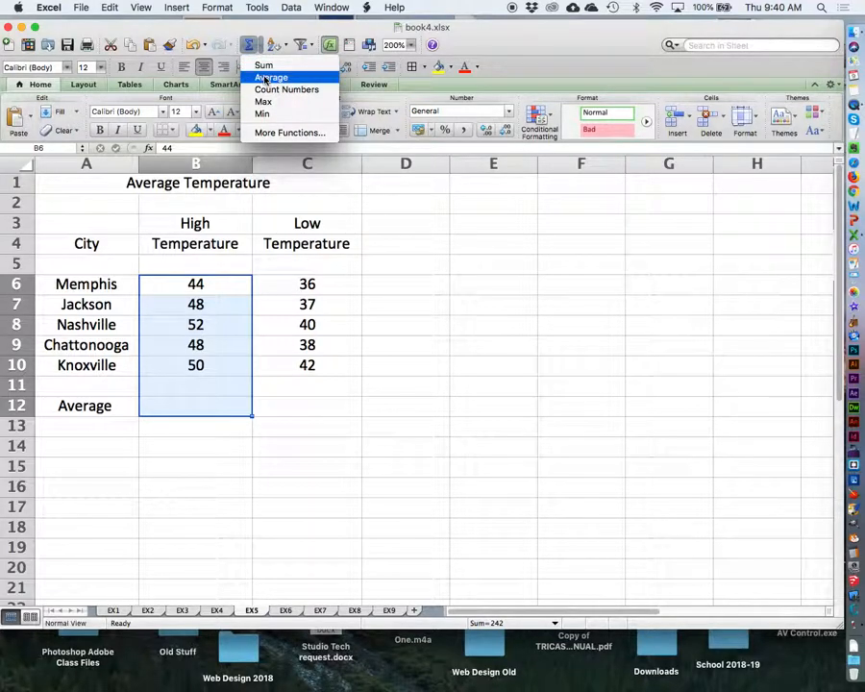
{"action": "left_click", "coordinate": [268, 77]}
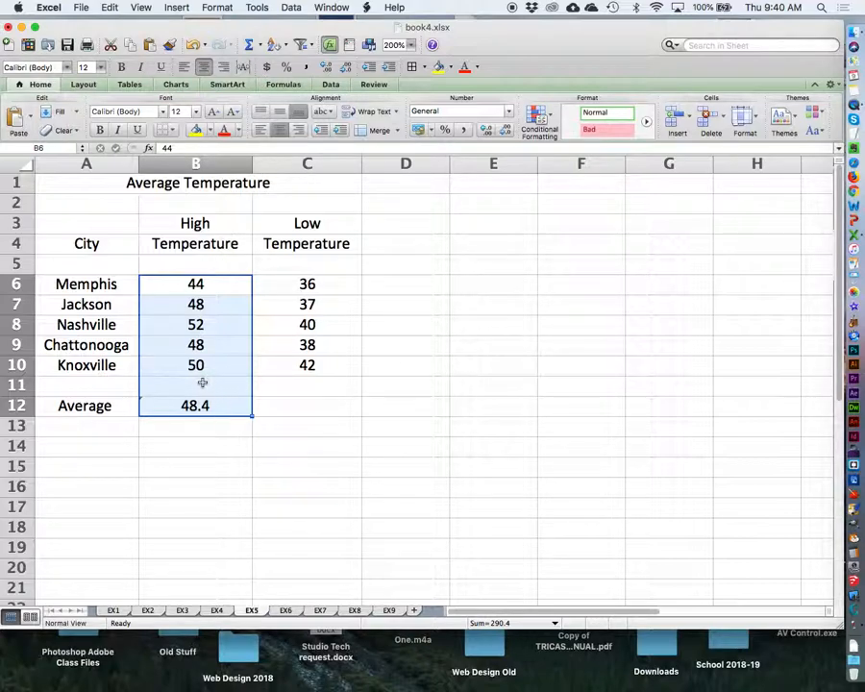
{"action": "left_click", "coordinate": [175, 342]}
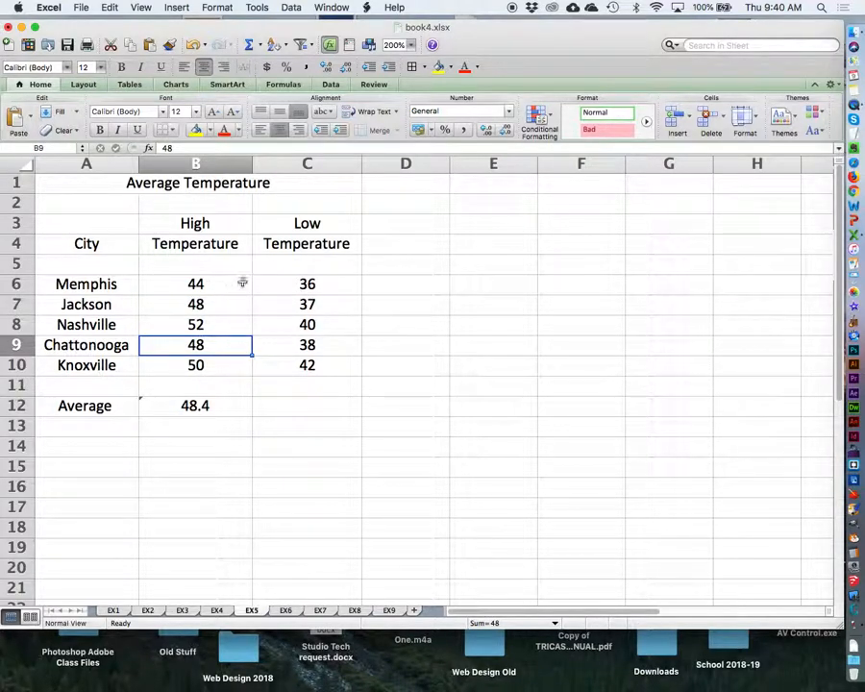
{"action": "left_click", "coordinate": [226, 406]}
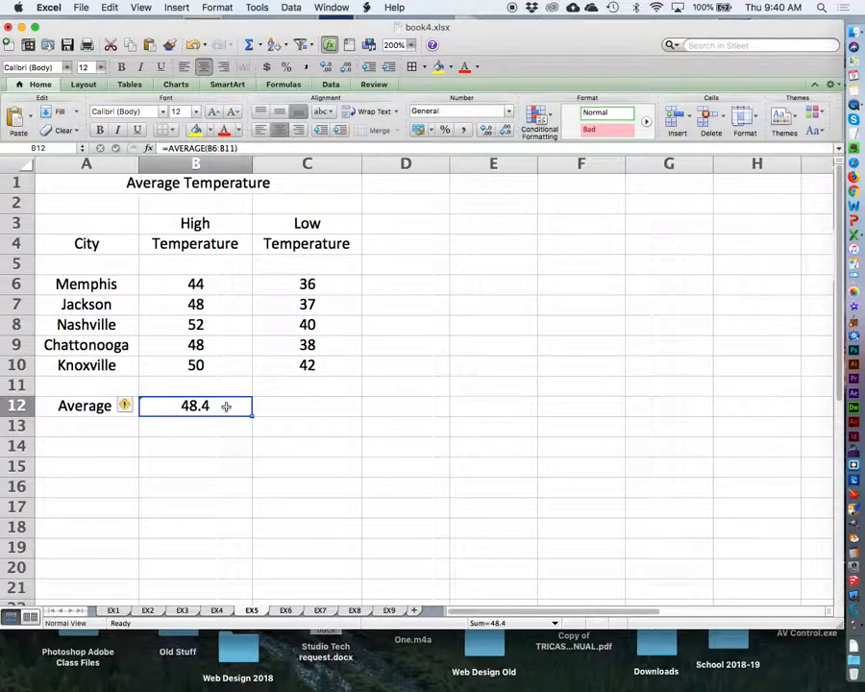
{"action": "left_click", "coordinate": [237, 148]}
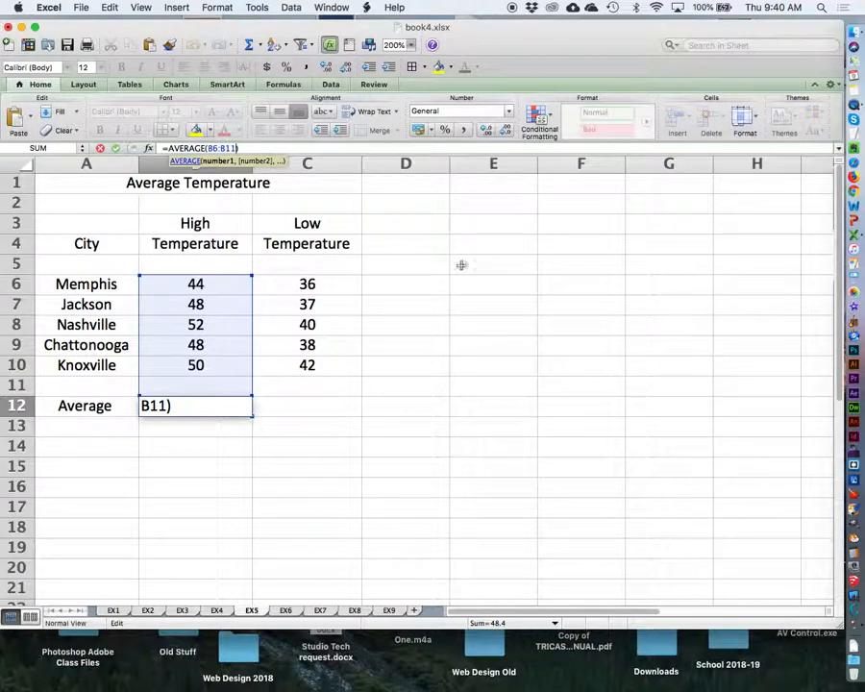
{"action": "type", "text": "+"}
{"action": "left_click", "coordinate": [480, 353]}
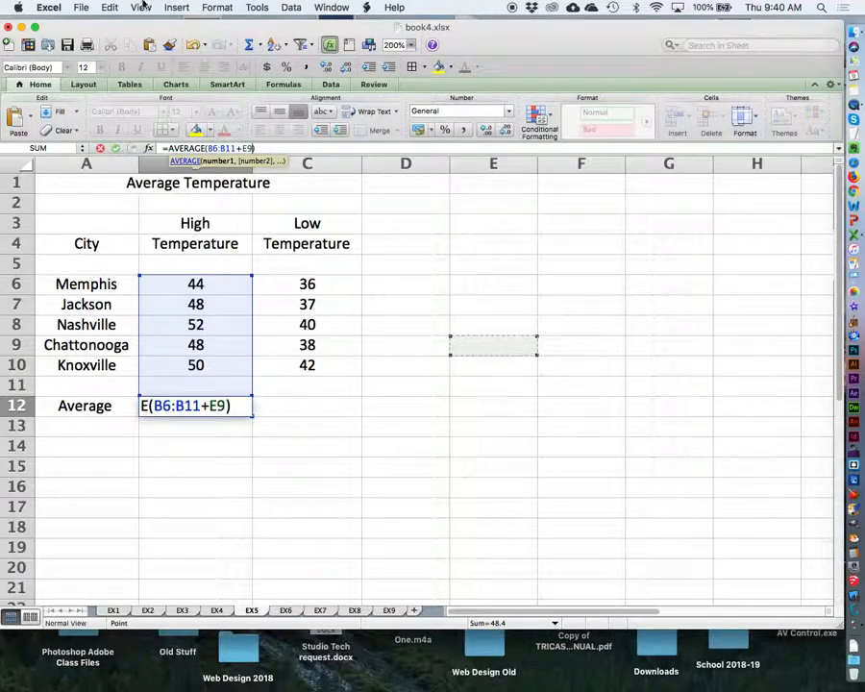
{"action": "left_click", "coordinate": [110, 7]}
{"action": "left_click", "coordinate": [120, 23]}
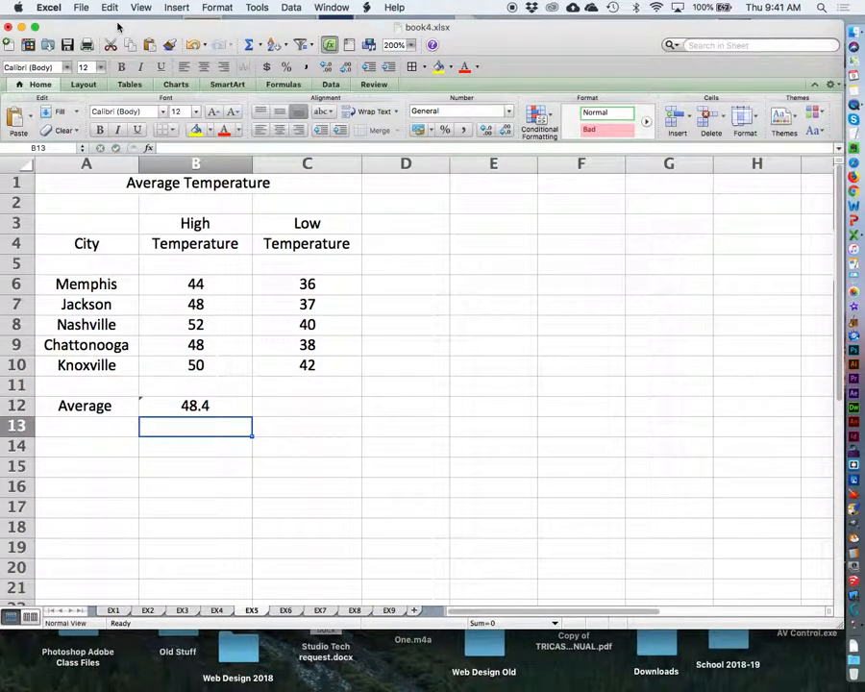
Change the AVERAGE range in cell B12 to B6:B10 and fill the formula across into C12 for the low temperatures.
{"action": "left_click", "coordinate": [206, 406]}
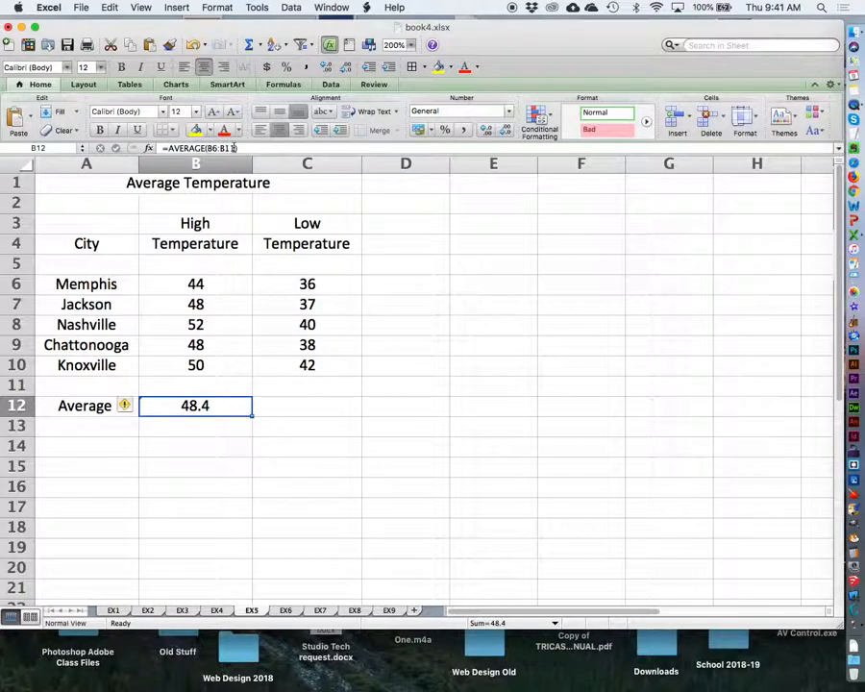
{"action": "left_click", "coordinate": [234, 151]}
{"action": "key", "text": "BackSpace"}
{"action": "type", "text": "0"}
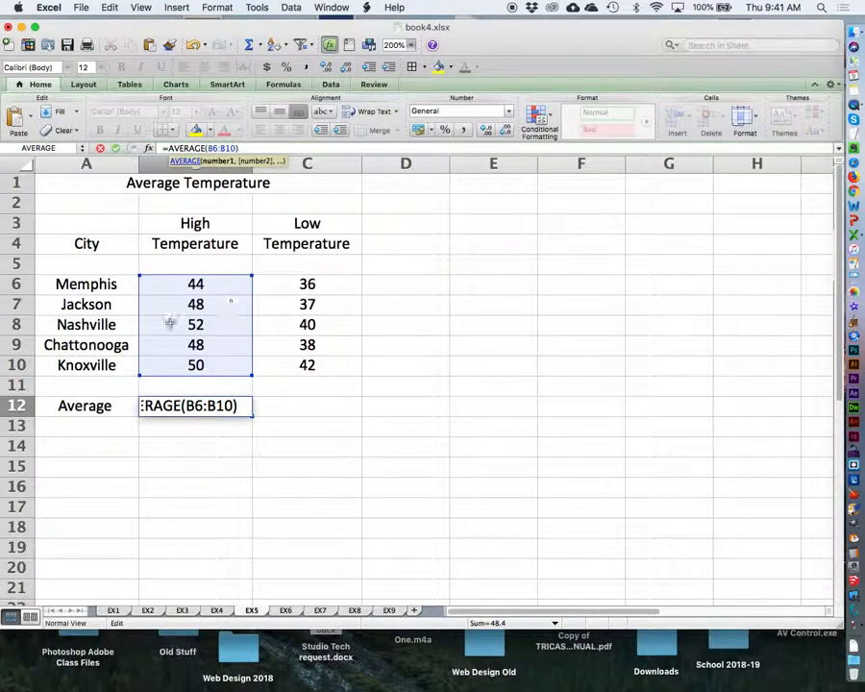
{"action": "key", "text": "Return"}
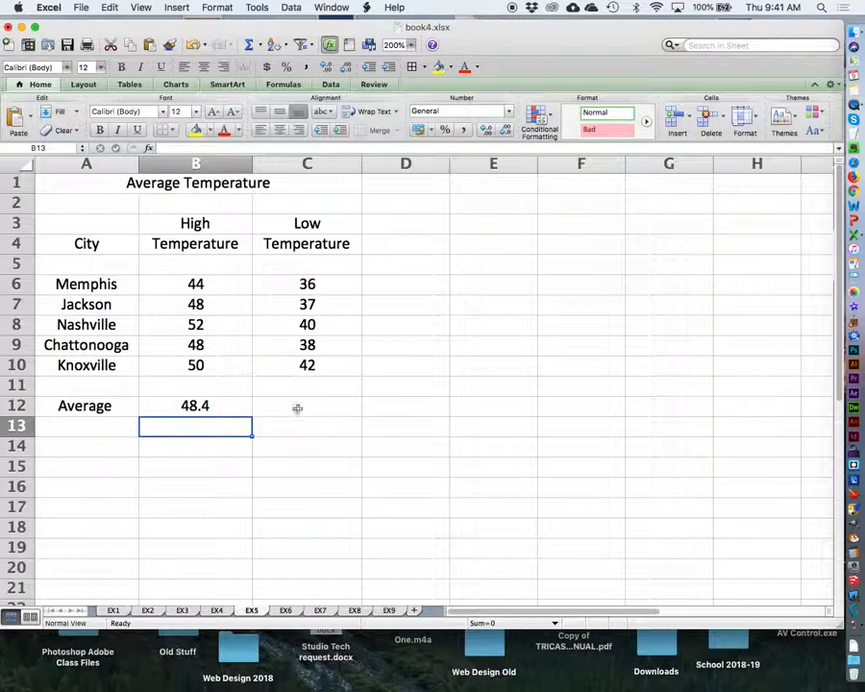
{"action": "left_click", "coordinate": [232, 405]}
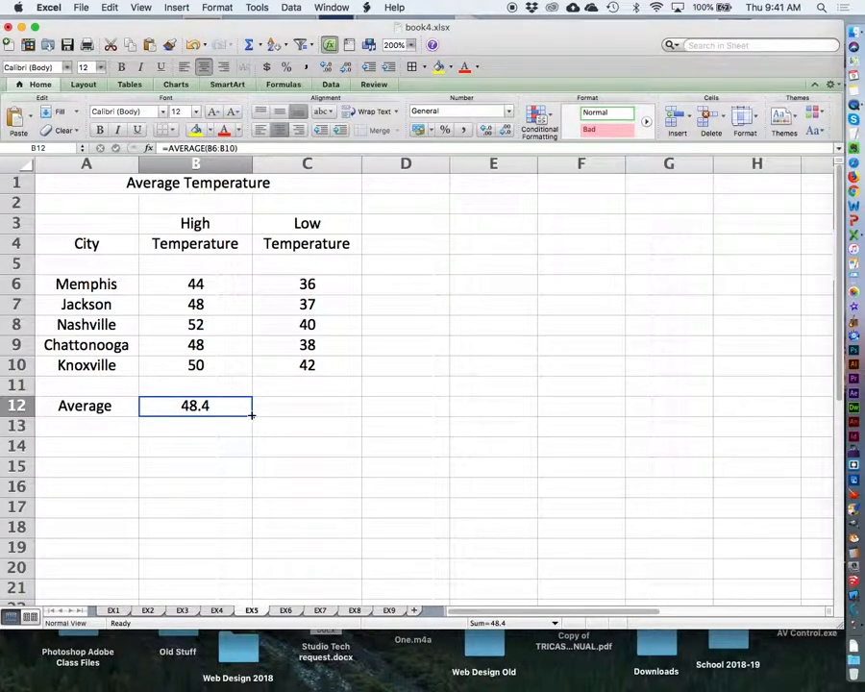
{"action": "left_click_drag", "start_coordinate": [252, 416], "coordinate": [354, 416]}
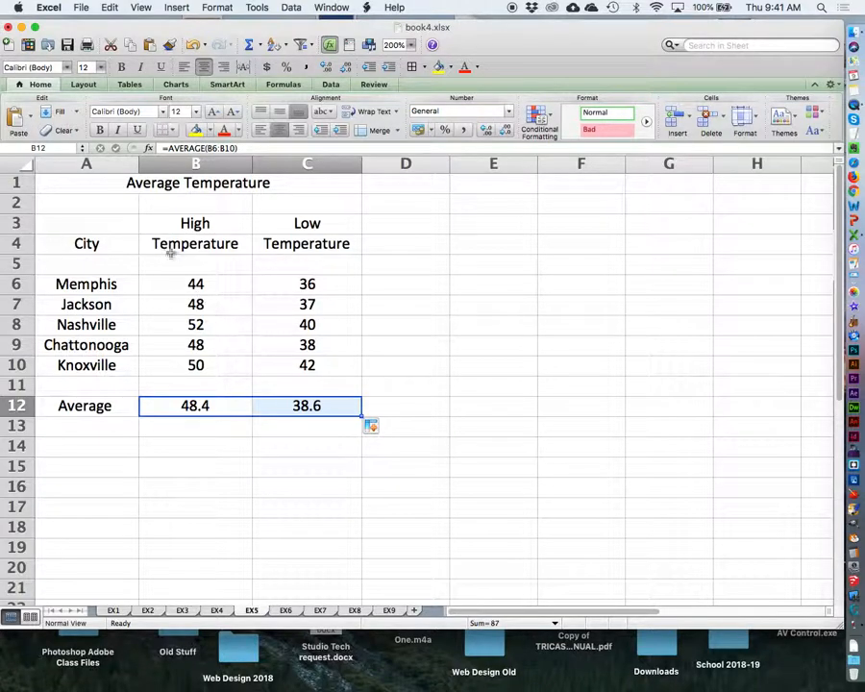
Make the title and column headings in cells A1:C4 bold.
{"action": "left_click_drag", "start_coordinate": [118, 183], "coordinate": [333, 241]}
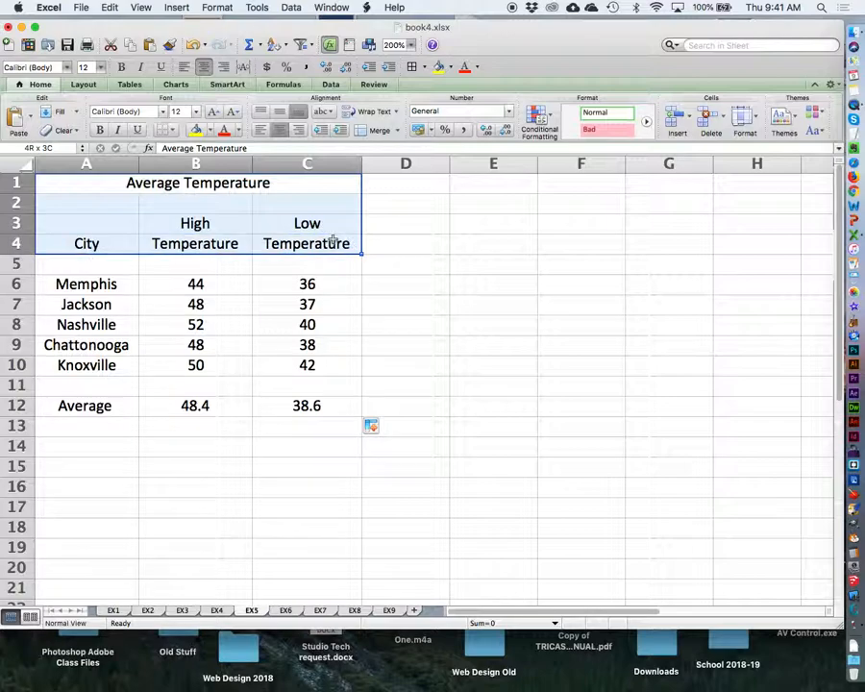
{"action": "left_click", "coordinate": [99, 129]}
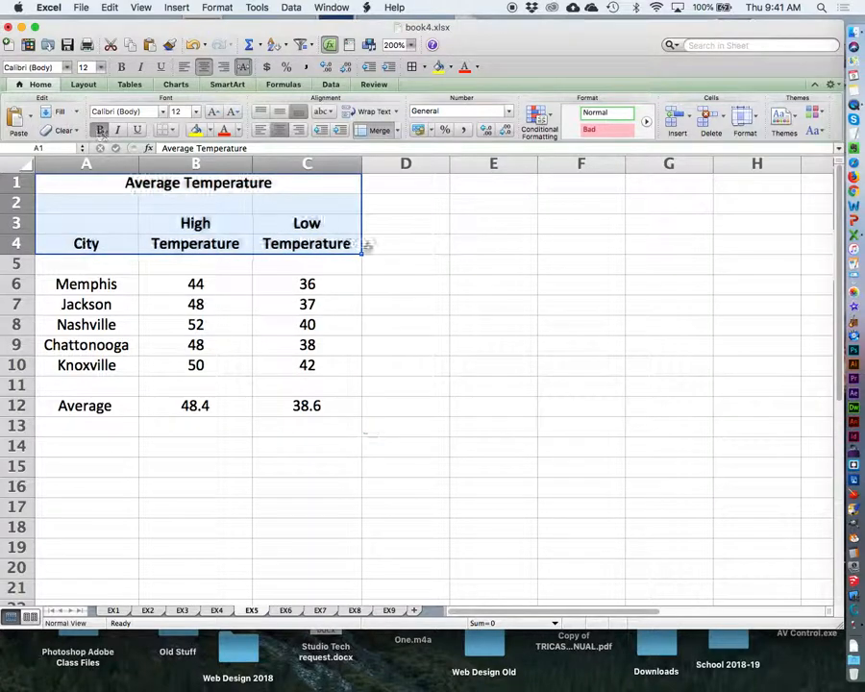
{"action": "left_click", "coordinate": [521, 365]}
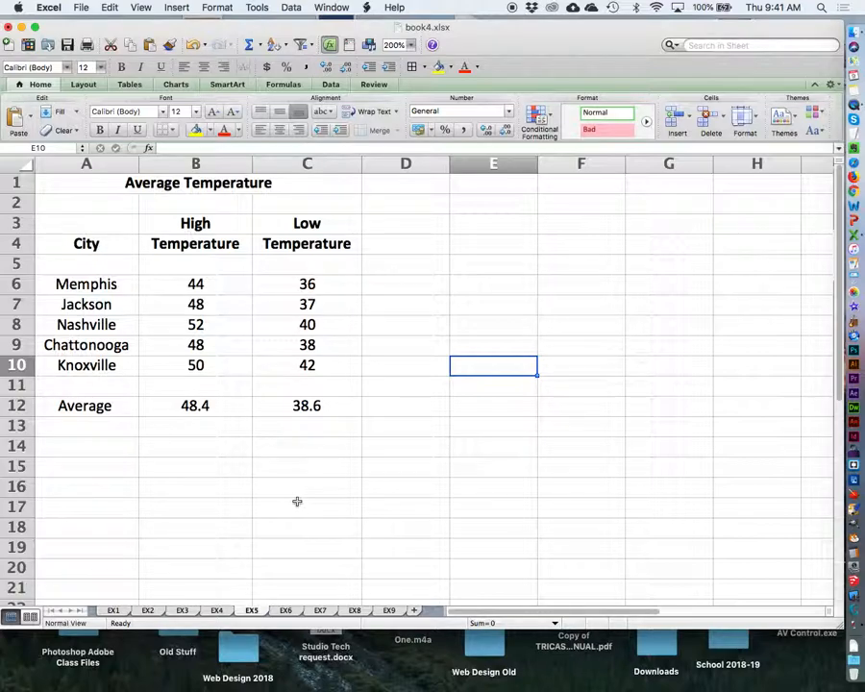
Switch to sheet EX6 with the semester averages and correct the misspelled title word in cell B1 to "Semester".
{"action": "left_click", "coordinate": [286, 611]}
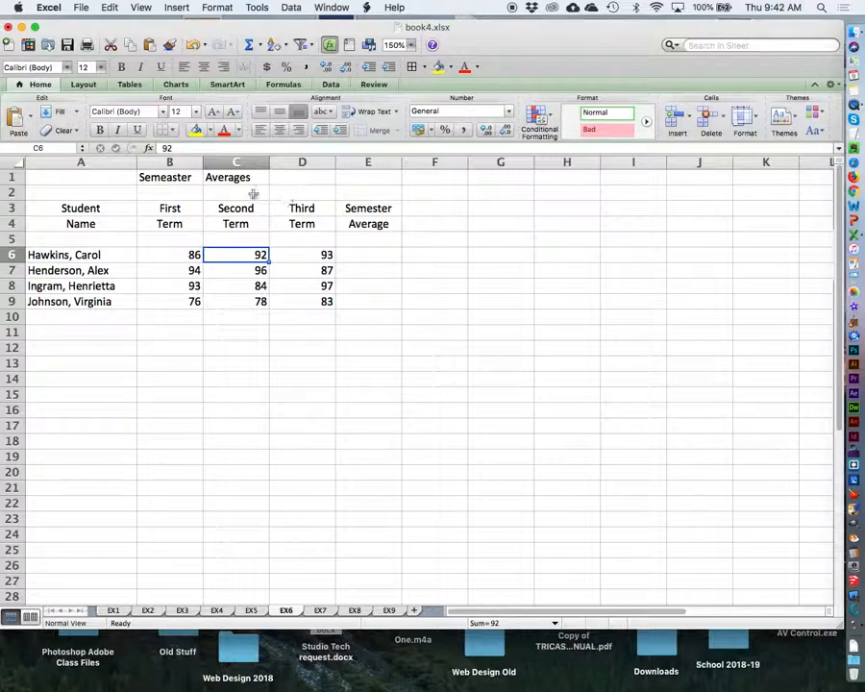
{"action": "left_click", "coordinate": [170, 179]}
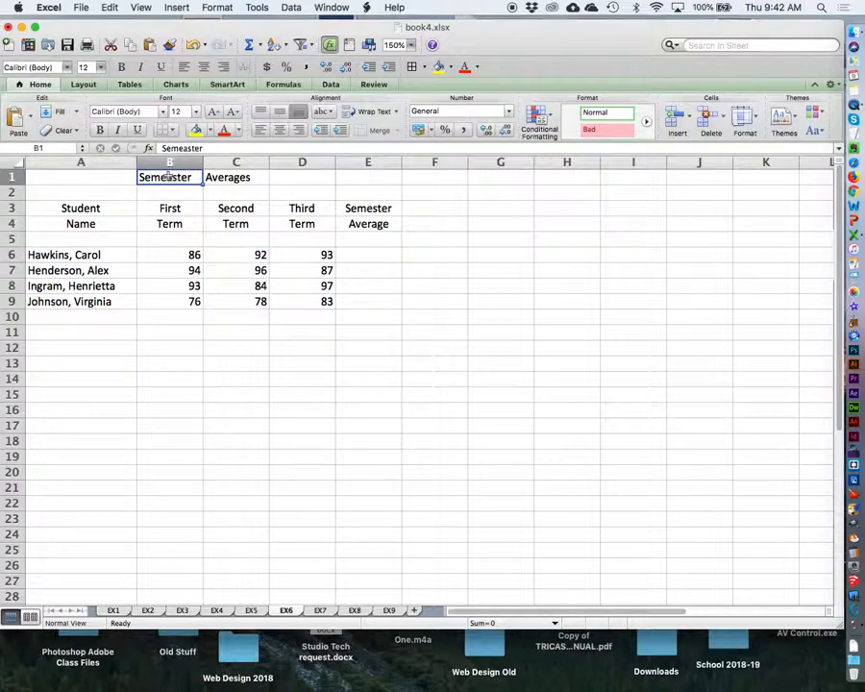
{"action": "double_click", "coordinate": [170, 179]}
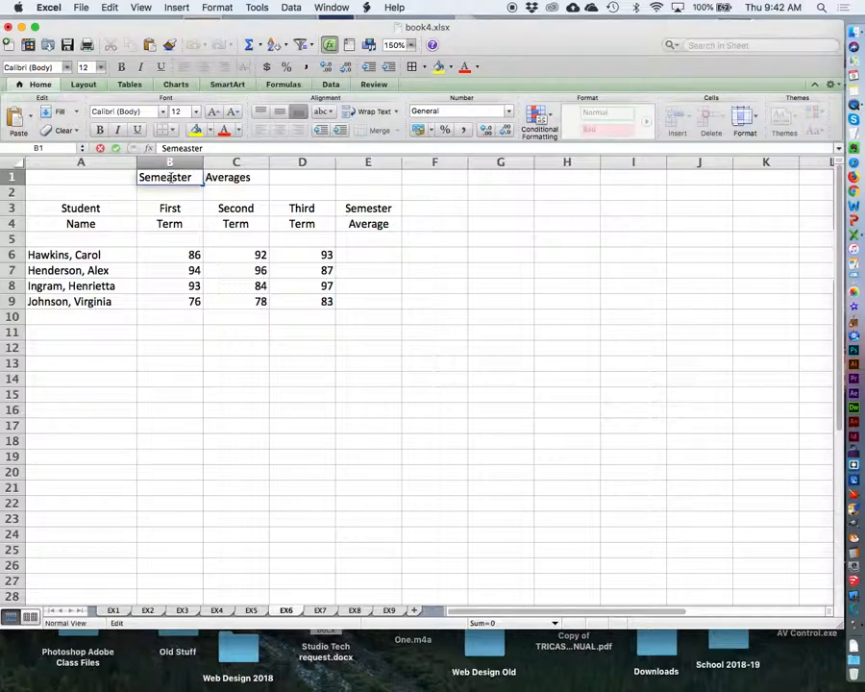
{"action": "key", "text": "BackSpace"}
{"action": "left_click", "coordinate": [388, 361]}
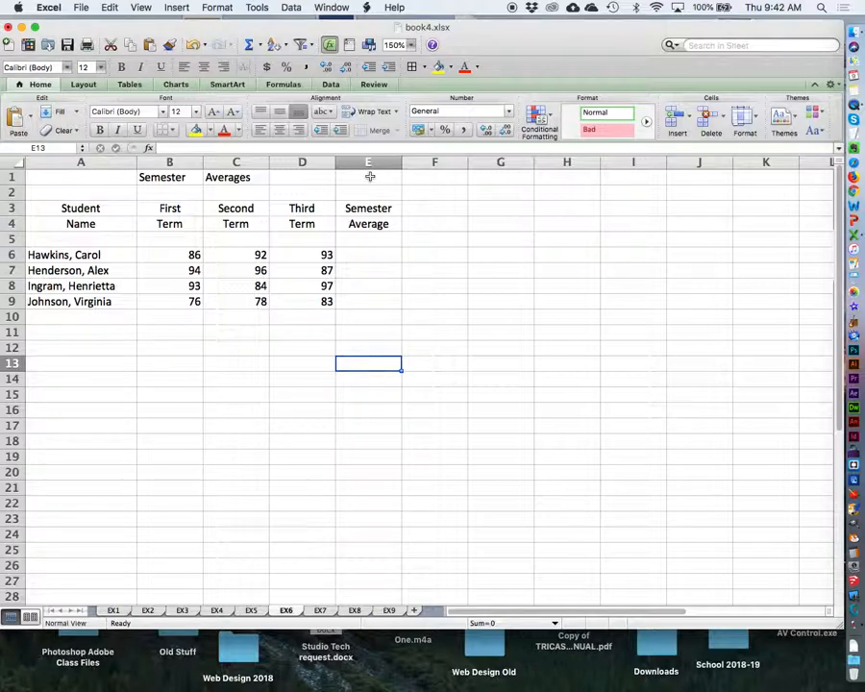
Make the title and column headings in cells A1:E4 bold and set the sheet's zoom to 200%.
{"action": "left_click_drag", "start_coordinate": [127, 176], "coordinate": [366, 225]}
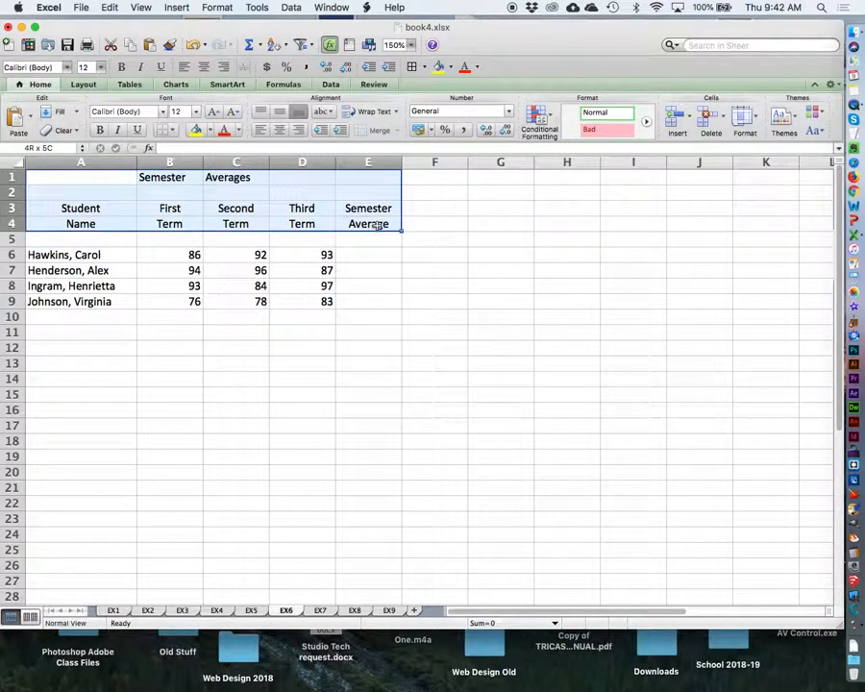
{"action": "left_click", "coordinate": [100, 130]}
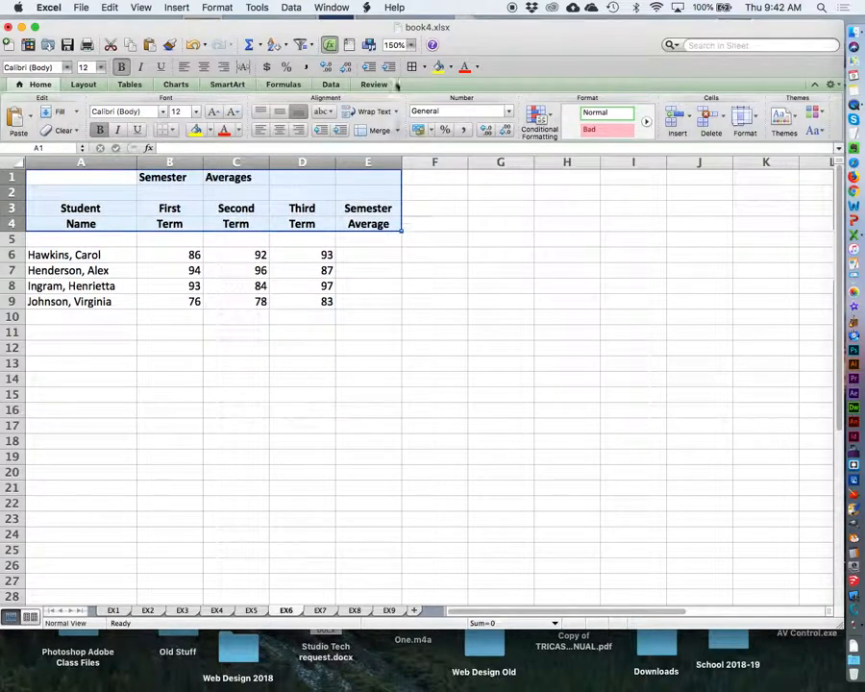
{"action": "left_click", "coordinate": [411, 45]}
{"action": "left_click", "coordinate": [407, 60]}
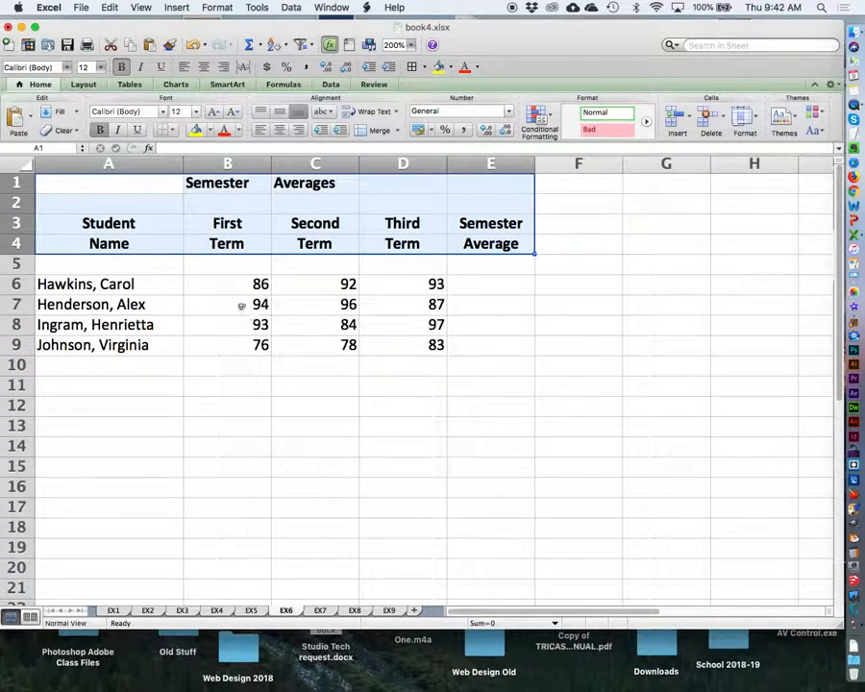
Center the first, second and third term grades in cells B6:D9.
{"action": "left_click_drag", "start_coordinate": [224, 286], "coordinate": [396, 344]}
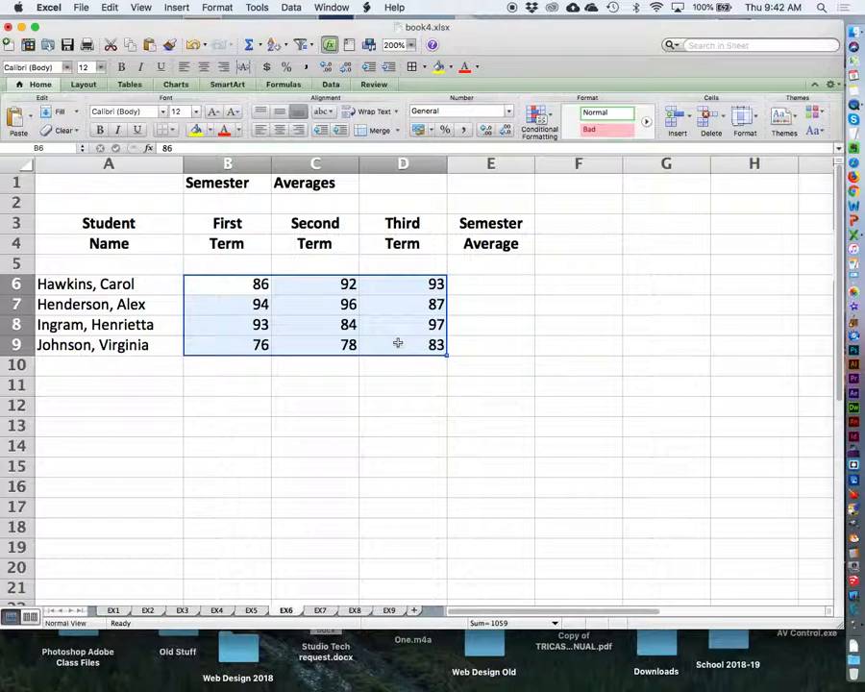
{"action": "left_click", "coordinate": [280, 131]}
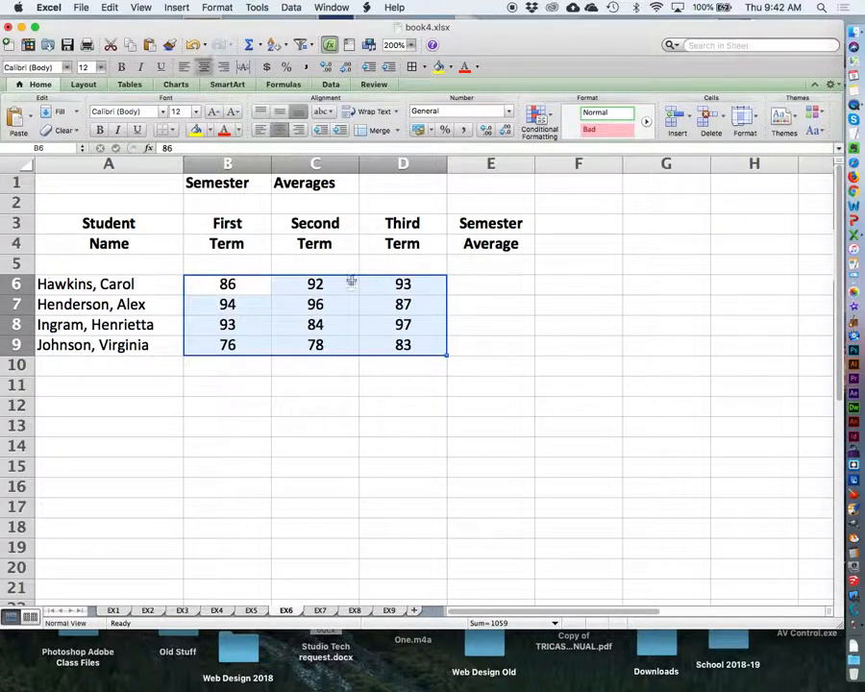
{"action": "left_click", "coordinate": [465, 429]}
Insert the AVERAGE function for the first student's term grades B6:D6 in cell E6 with the automatic function.
{"action": "left_click", "coordinate": [473, 283]}
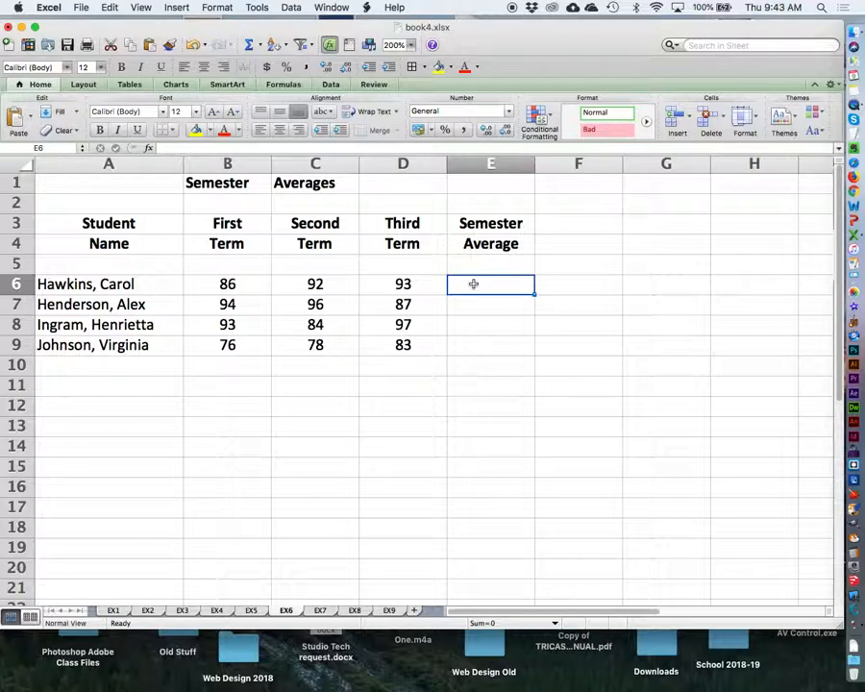
{"action": "left_click_drag", "start_coordinate": [223, 283], "coordinate": [459, 283]}
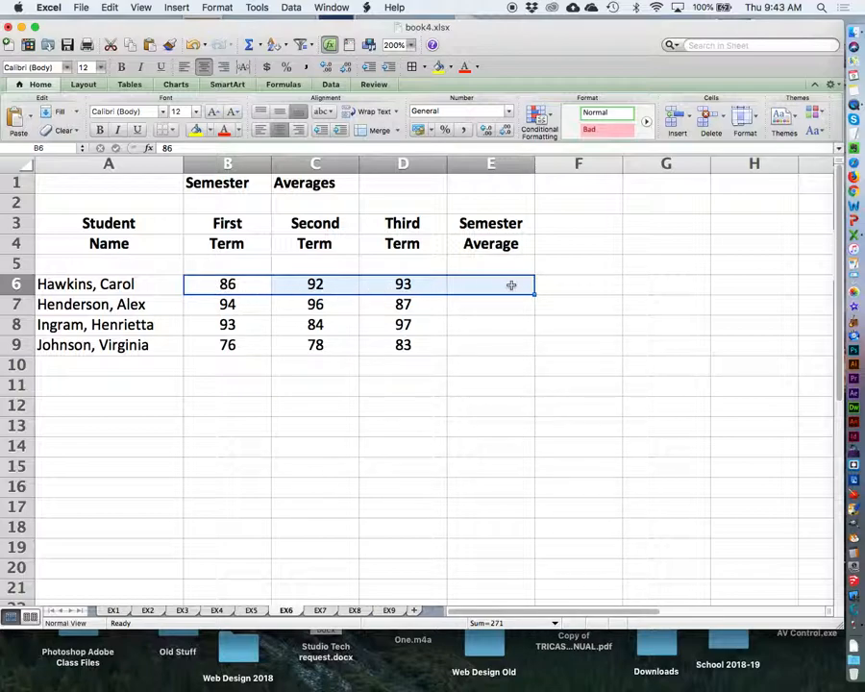
{"action": "left_click", "coordinate": [259, 45]}
{"action": "left_click", "coordinate": [260, 46]}
{"action": "left_click", "coordinate": [260, 46]}
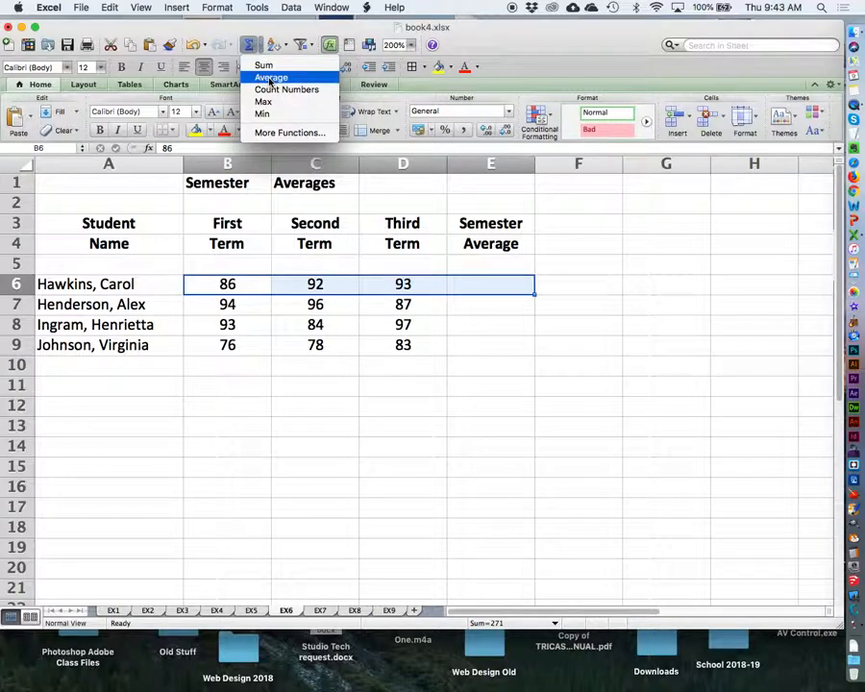
{"action": "left_click", "coordinate": [270, 78]}
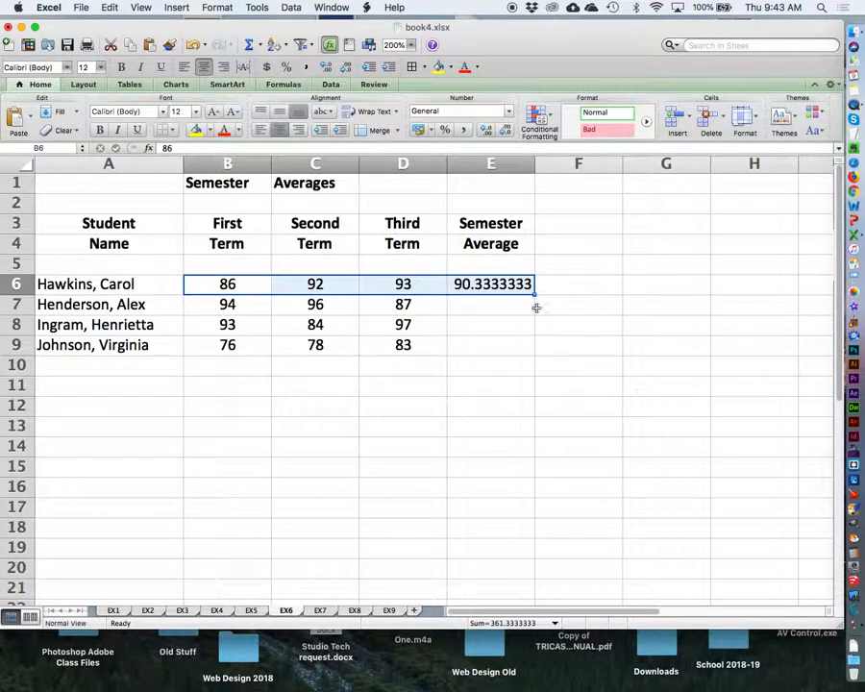
Reduce the semester average in cell E6 to two decimal places.
{"action": "left_click", "coordinate": [487, 283]}
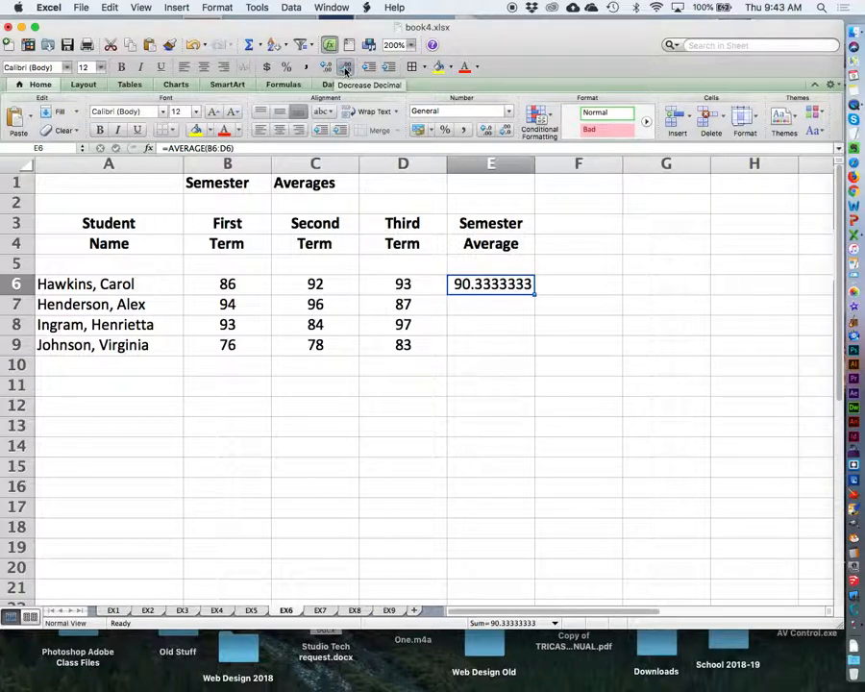
{"action": "left_click", "coordinate": [345, 70]}
{"action": "left_click", "coordinate": [345, 70]}
{"action": "left_click", "coordinate": [345, 69]}
{"action": "left_click", "coordinate": [345, 69]}
{"action": "left_click", "coordinate": [345, 69]}
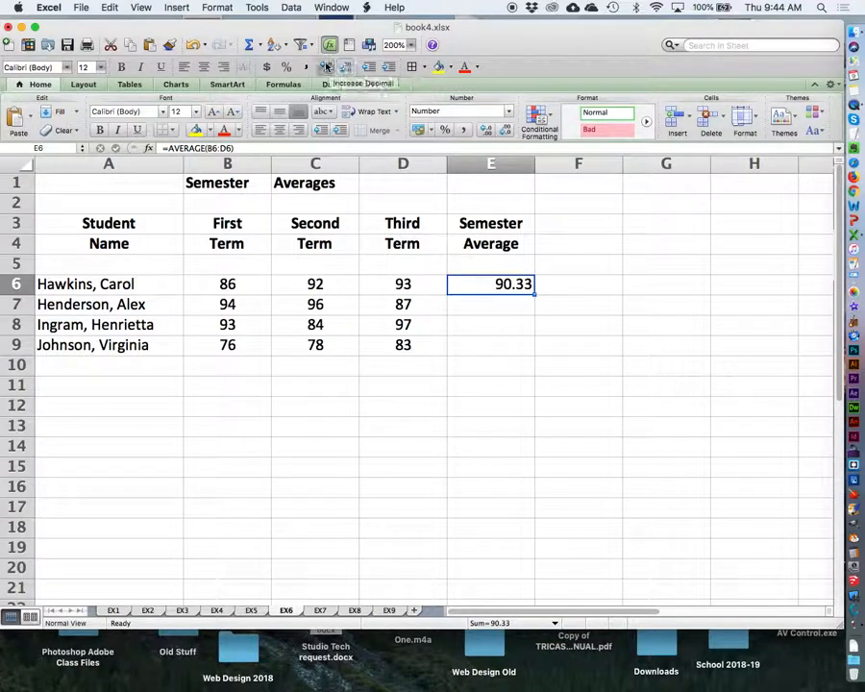
Try adding decimal places to the average in cell E6 and return it to two decimals.
{"action": "left_click", "coordinate": [326, 66]}
{"action": "left_click", "coordinate": [326, 66]}
{"action": "left_click", "coordinate": [326, 66]}
{"action": "left_click", "coordinate": [345, 68]}
{"action": "left_click", "coordinate": [346, 68]}
{"action": "left_click", "coordinate": [347, 68]}
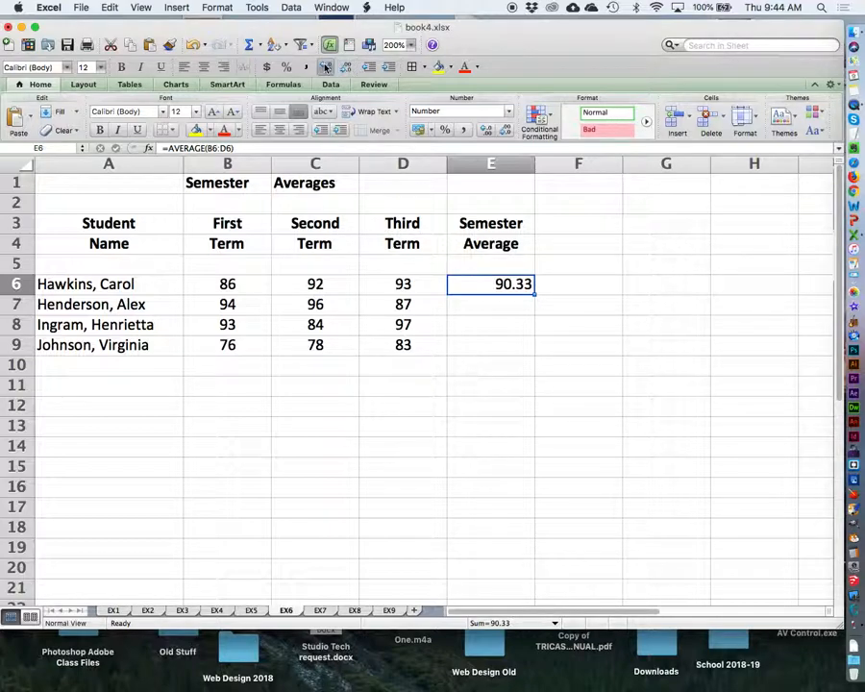
{"action": "left_click", "coordinate": [326, 67]}
{"action": "left_click", "coordinate": [326, 66]}
{"action": "left_click", "coordinate": [345, 68]}
{"action": "left_click", "coordinate": [345, 69]}
Fill the average formula from E6 down to E9 for the other students and center the averages.
{"action": "left_click_drag", "start_coordinate": [535, 295], "coordinate": [535, 353]}
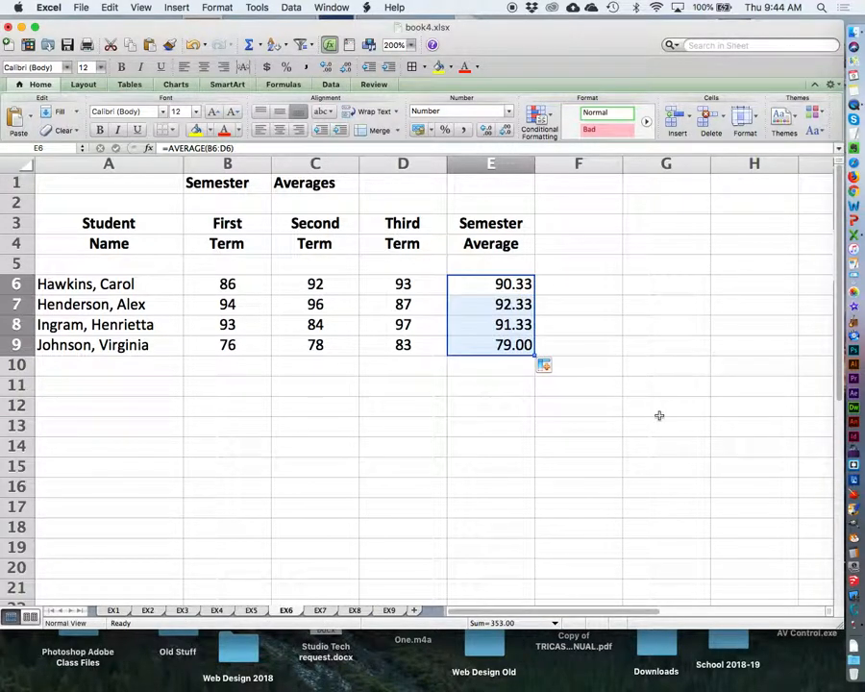
{"action": "left_click", "coordinate": [276, 131]}
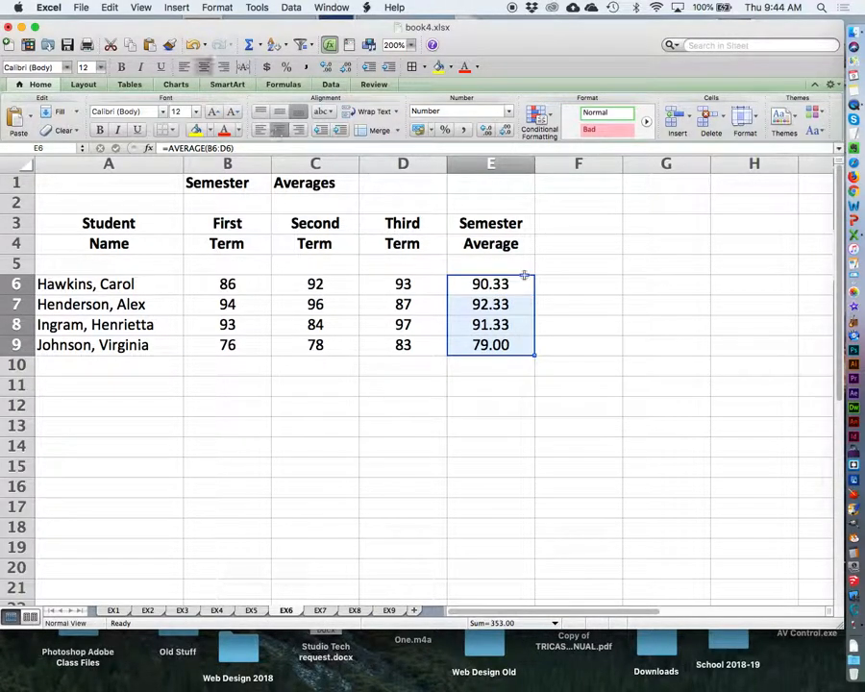
{"action": "left_click", "coordinate": [512, 423]}
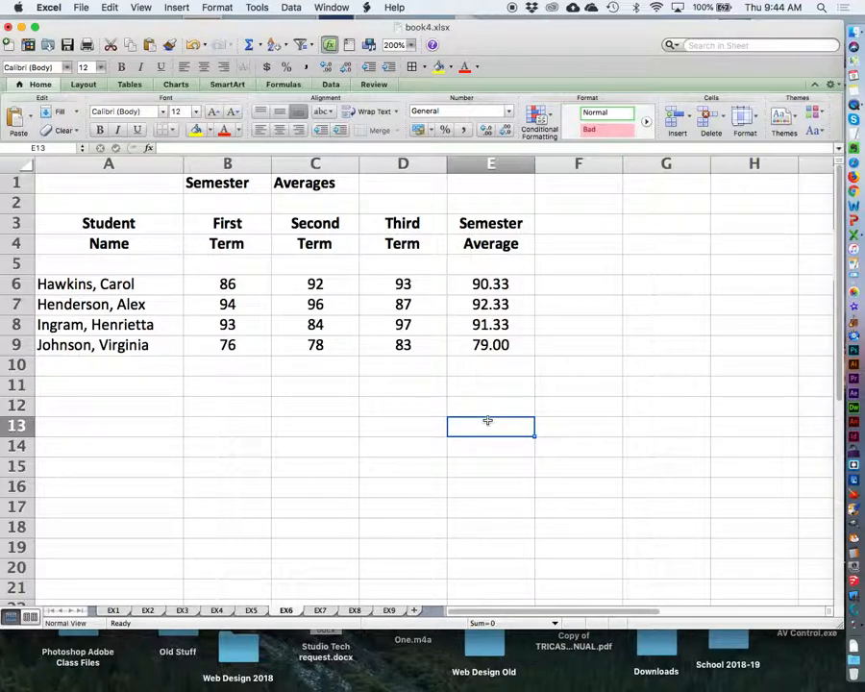
Save the workbook and bring up sheet EX7 with the sales volume summary at 200% zoom.
{"action": "left_click", "coordinate": [81, 7]}
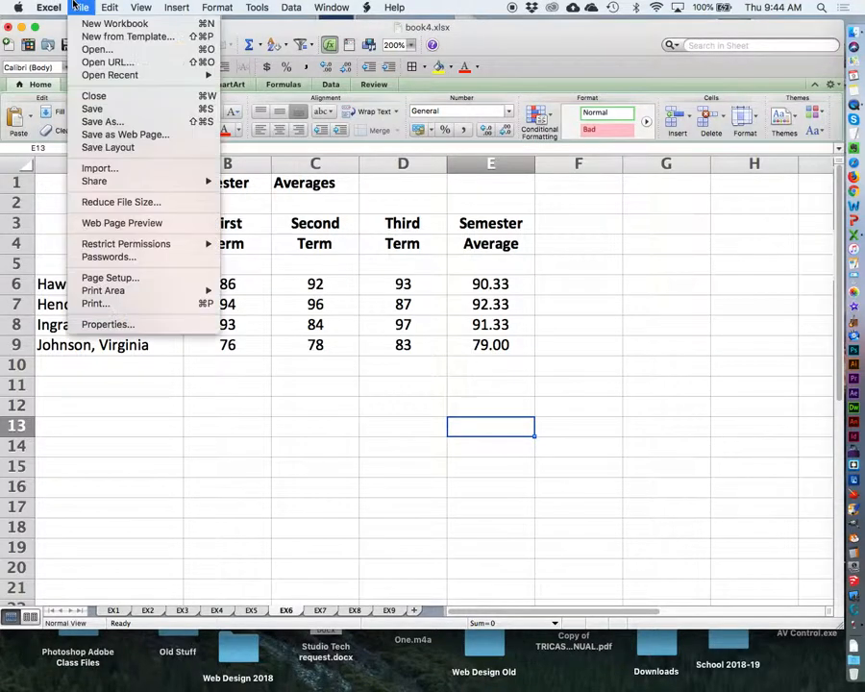
{"action": "left_click", "coordinate": [93, 109]}
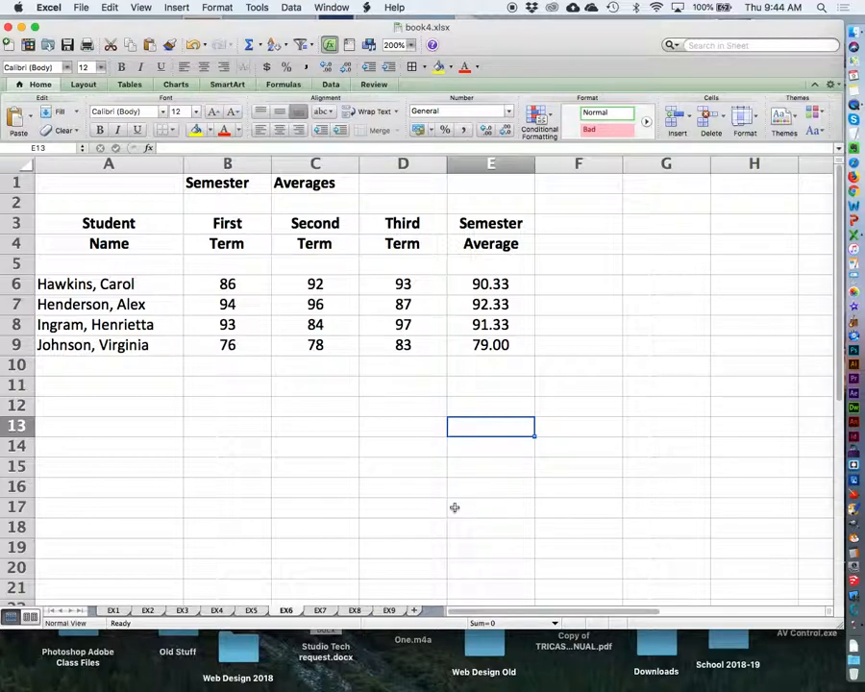
{"action": "left_click", "coordinate": [321, 611]}
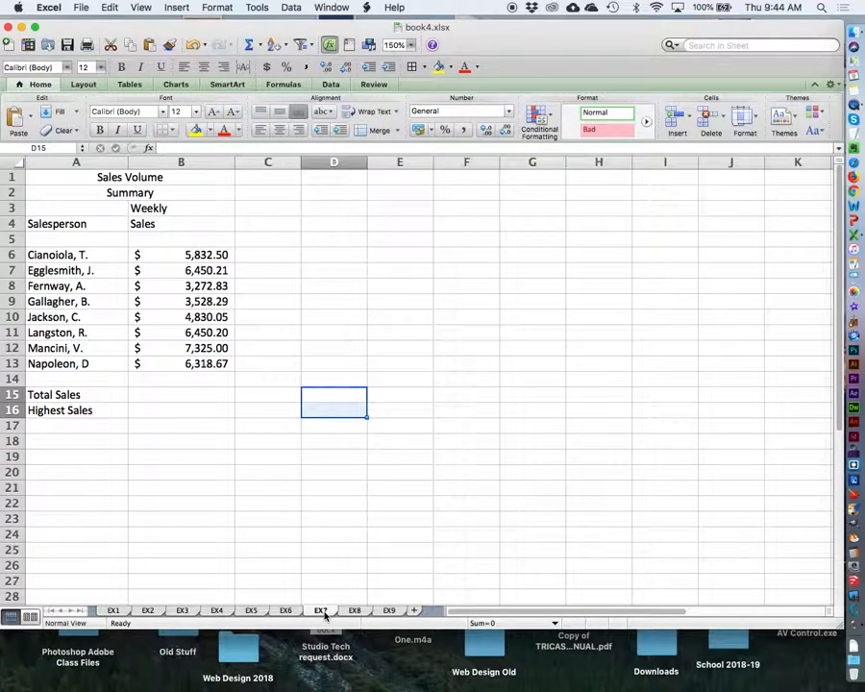
{"action": "left_click", "coordinate": [411, 45]}
{"action": "left_click", "coordinate": [412, 45]}
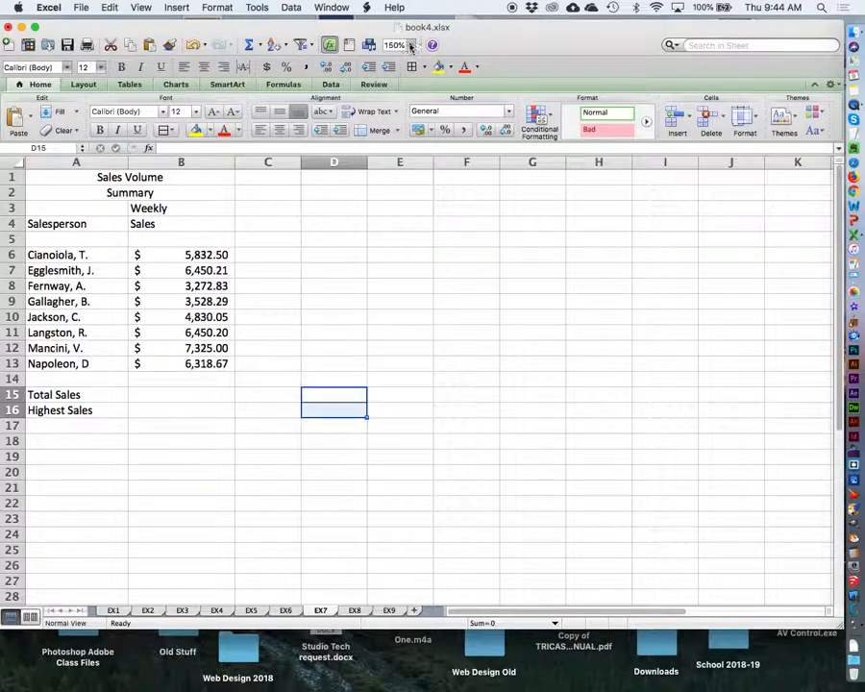
{"action": "left_click", "coordinate": [411, 45]}
{"action": "left_click", "coordinate": [408, 60]}
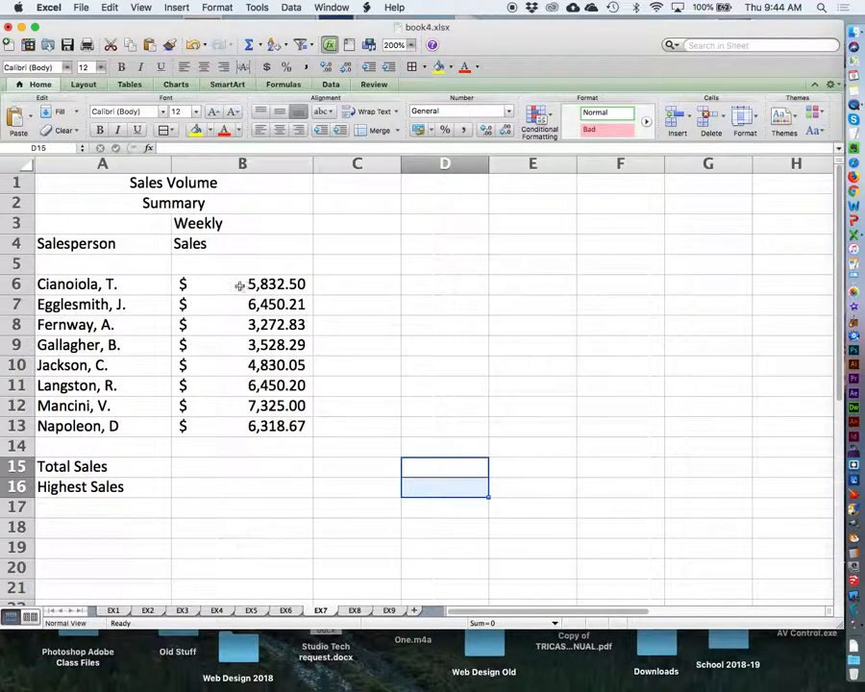
Format the weekly sales amounts in cells B6:B13 as Currency and center them.
{"action": "left_click_drag", "start_coordinate": [240, 283], "coordinate": [281, 426]}
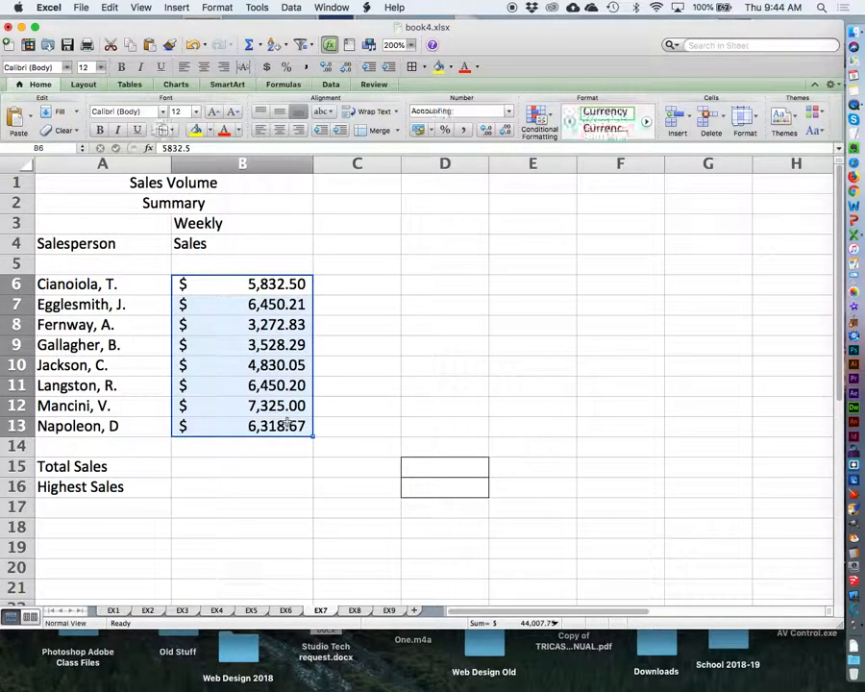
{"action": "left_click", "coordinate": [508, 112]}
{"action": "left_click", "coordinate": [440, 149]}
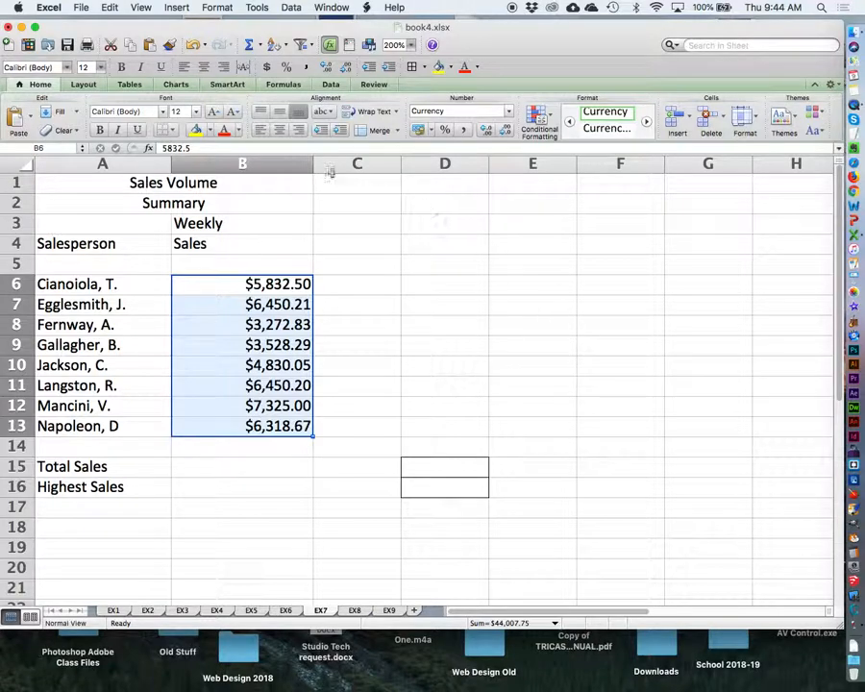
{"action": "left_click", "coordinate": [278, 130]}
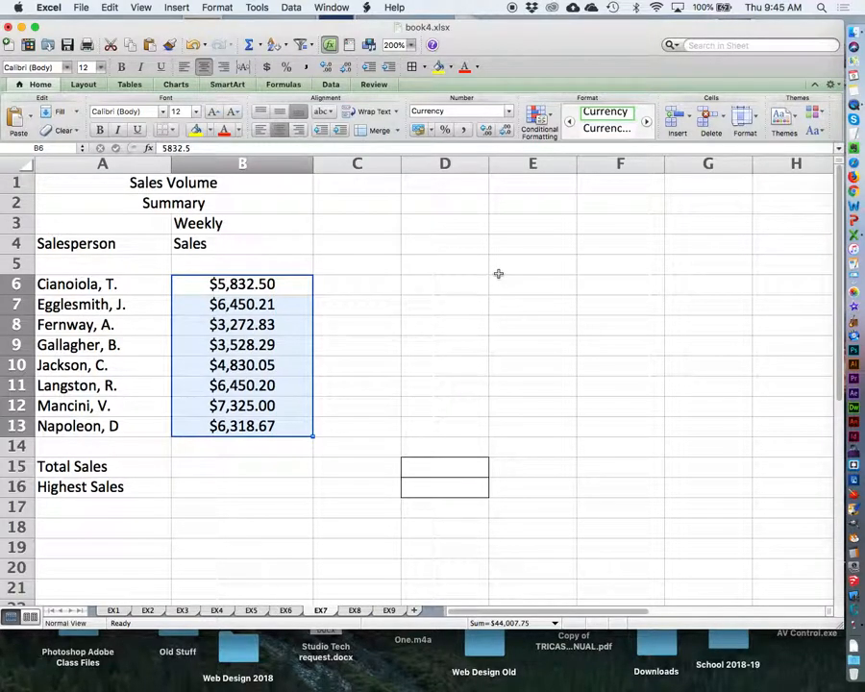
Make the title and headings in cells A1:B4 bold and center the column headings in A3:B4.
{"action": "left_click_drag", "start_coordinate": [96, 183], "coordinate": [219, 247]}
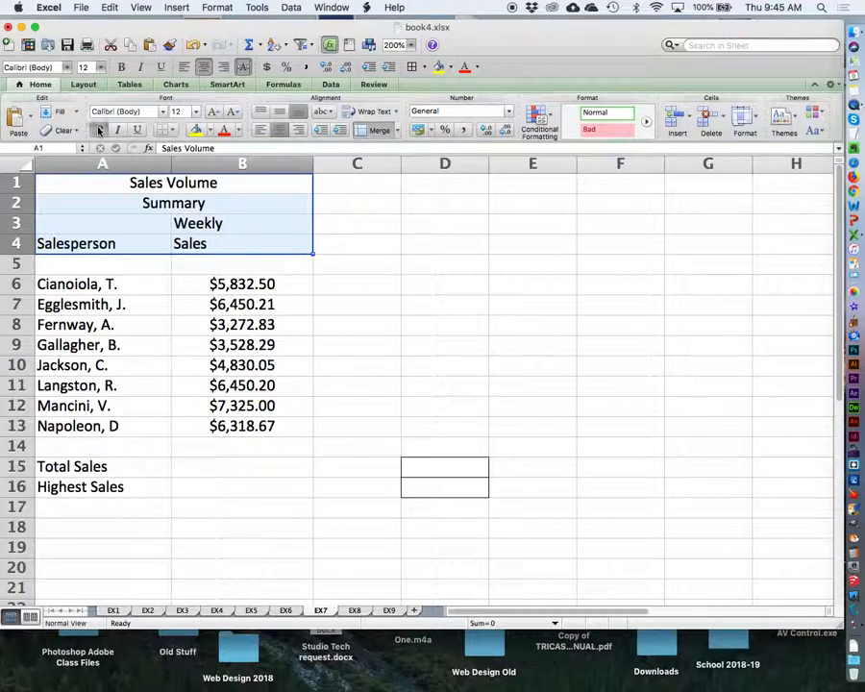
{"action": "left_click", "coordinate": [121, 67]}
{"action": "left_click", "coordinate": [447, 317]}
{"action": "left_click_drag", "start_coordinate": [124, 223], "coordinate": [209, 243]}
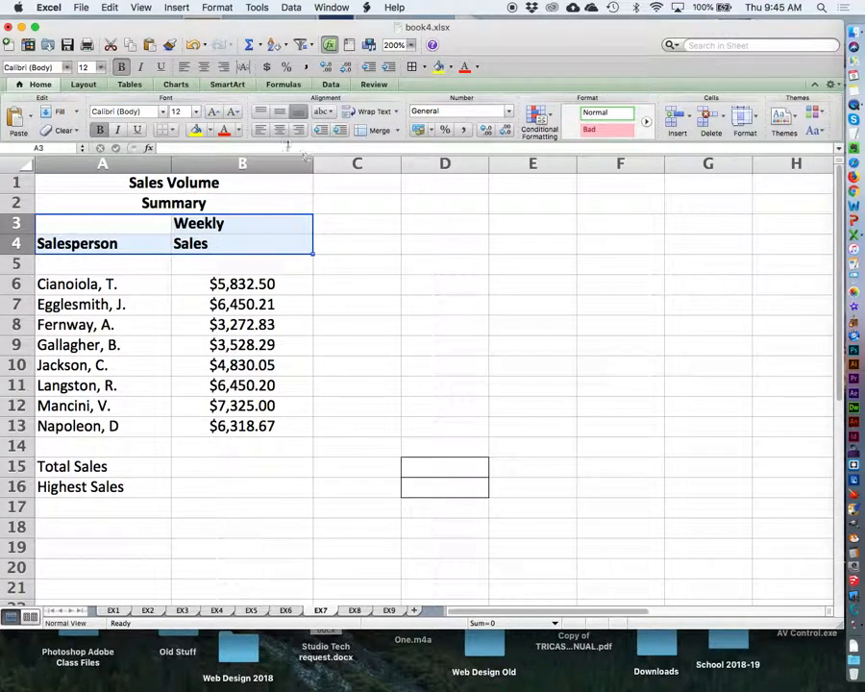
{"action": "left_click", "coordinate": [278, 130]}
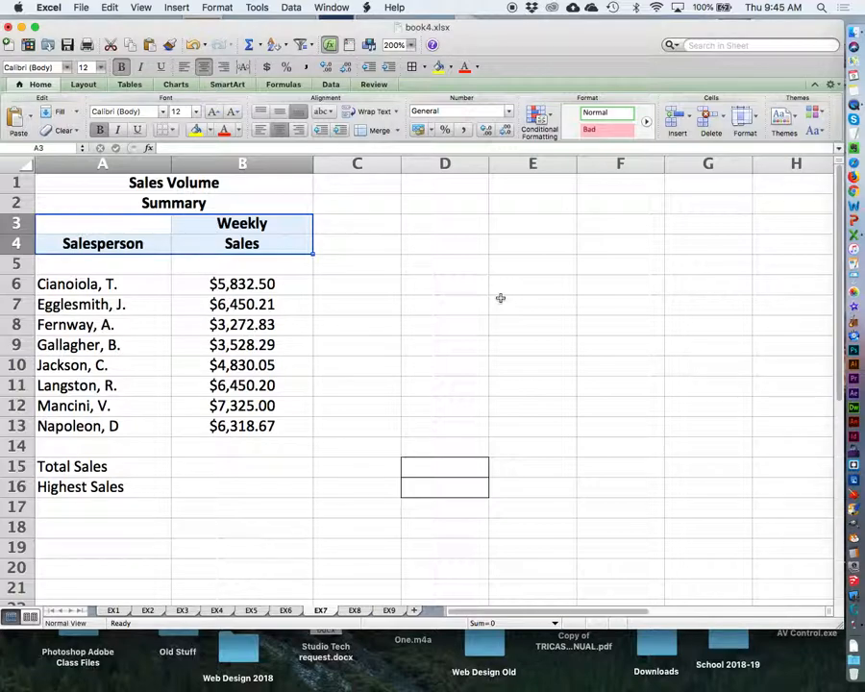
Insert the sum of the weekly sales B6:B14 in cell B15 for Total Sales and center it.
{"action": "left_click", "coordinate": [225, 466]}
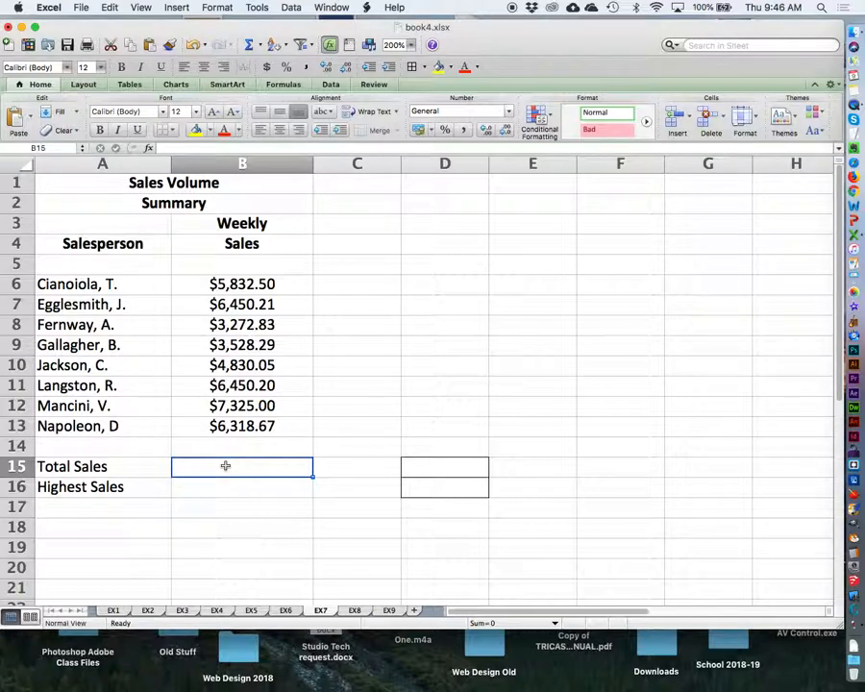
{"action": "left_click_drag", "start_coordinate": [279, 285], "coordinate": [288, 463]}
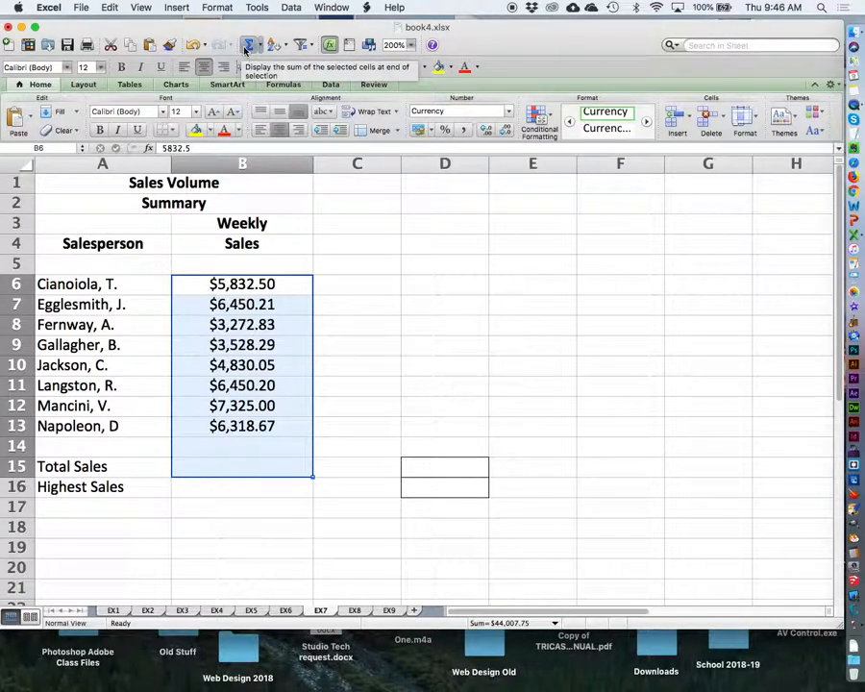
{"action": "left_click", "coordinate": [247, 45]}
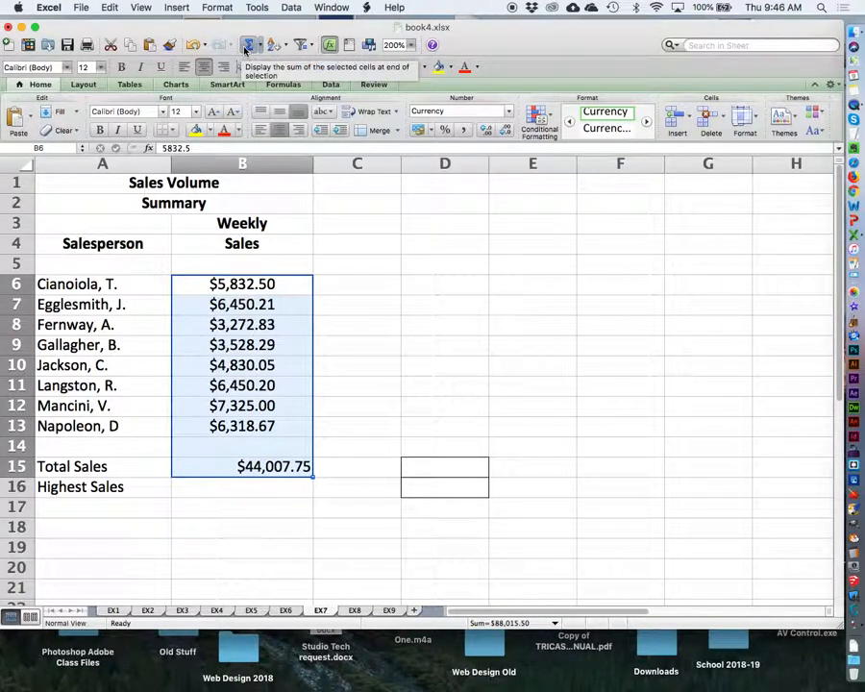
{"action": "left_click", "coordinate": [263, 466]}
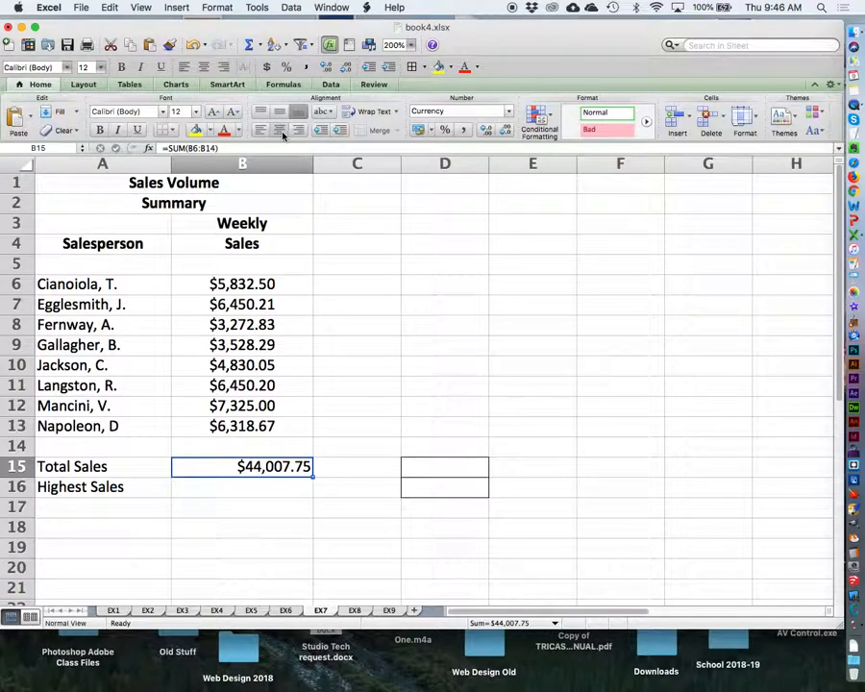
{"action": "left_click", "coordinate": [279, 130]}
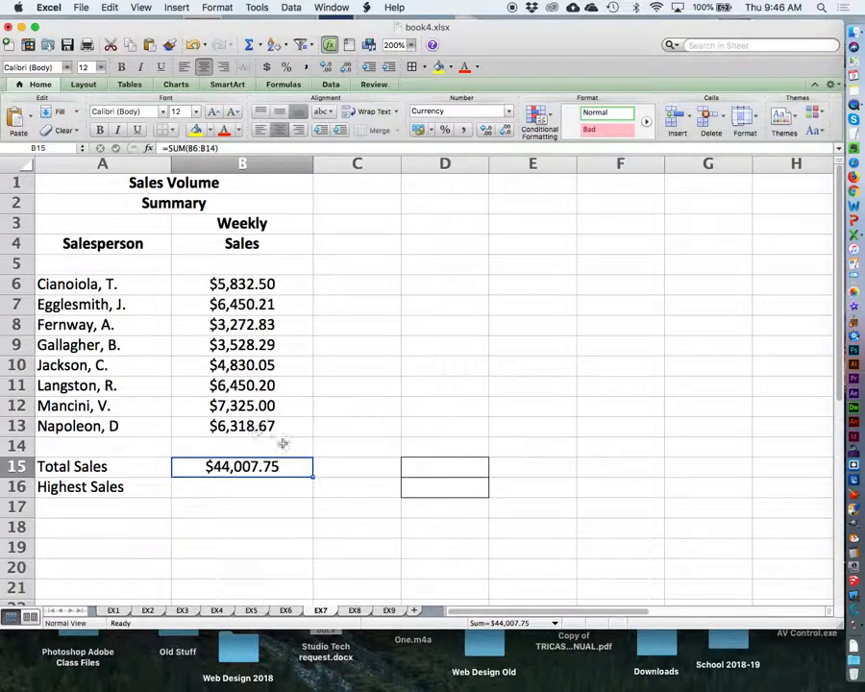
Enter =MAX(B6:B13) in cell B16 for Highest Sales and center the result.
{"action": "left_click", "coordinate": [239, 486]}
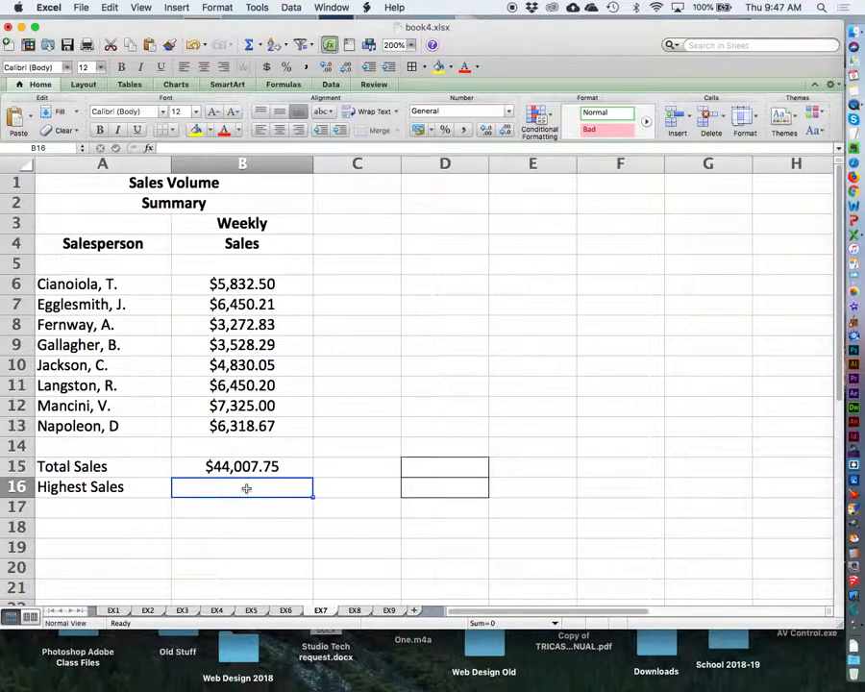
{"action": "type", "text": "="}
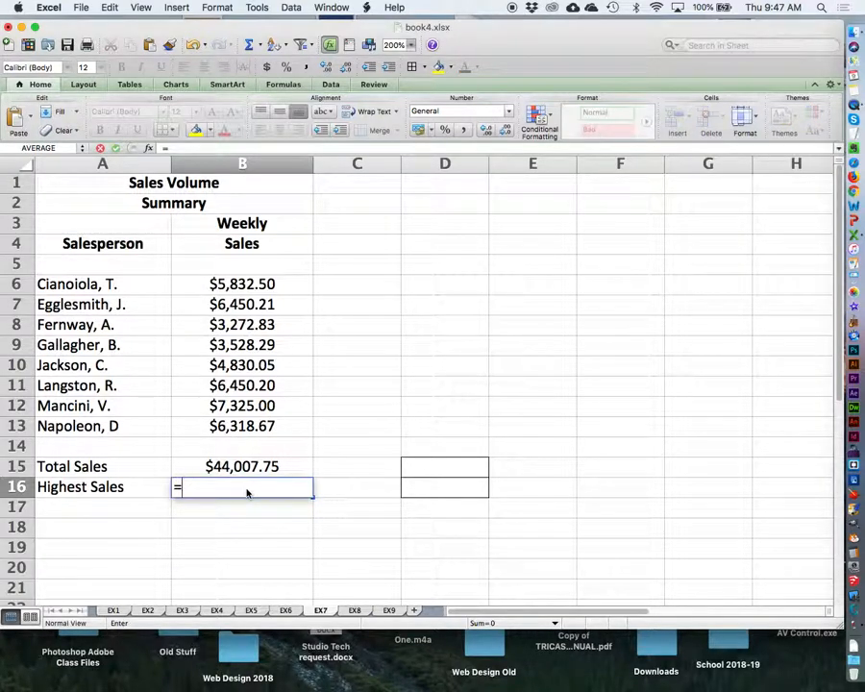
{"action": "left_click", "coordinate": [296, 237]}
{"action": "type", "text": "MAX"}
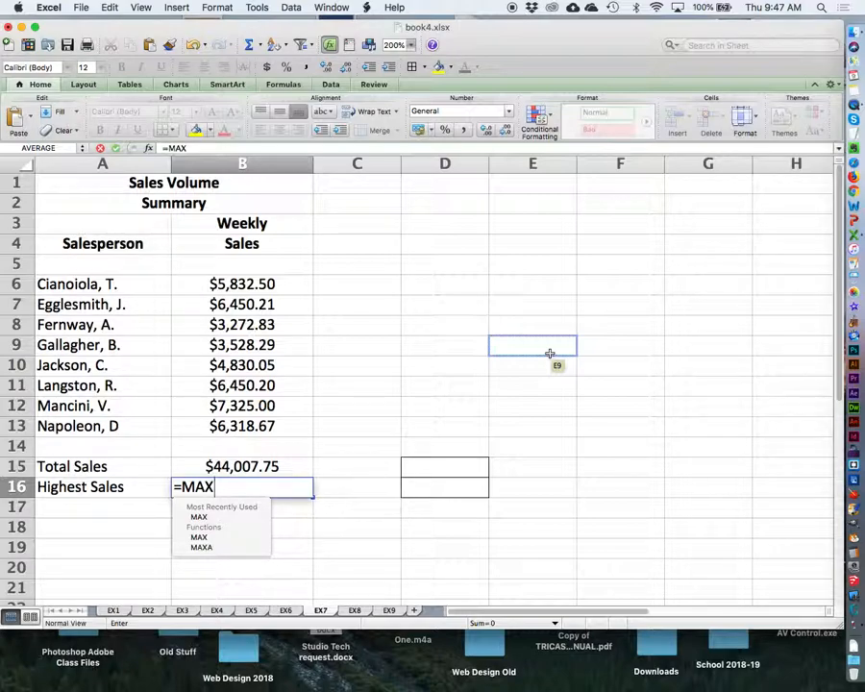
{"action": "type", "text": "("}
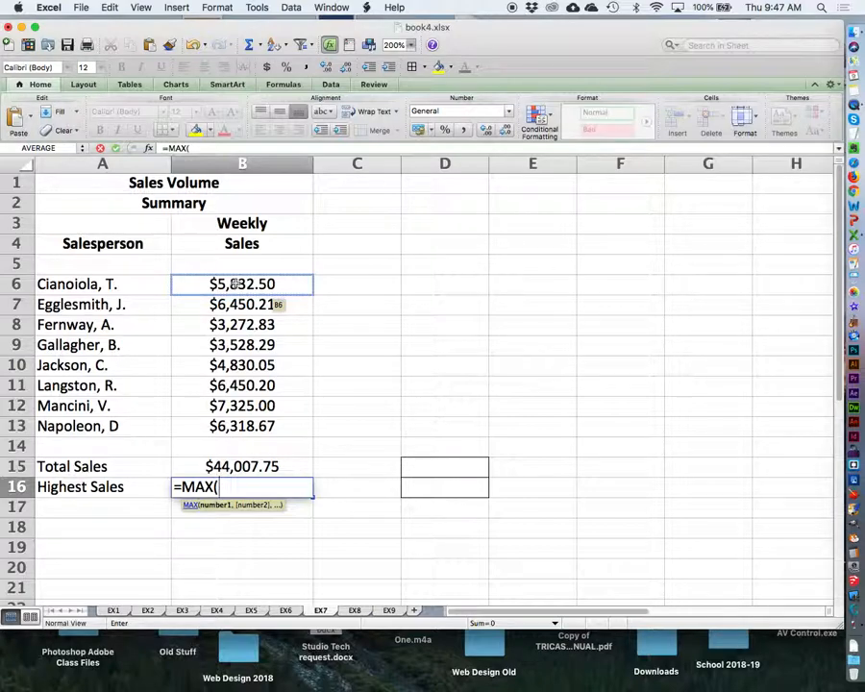
{"action": "type", "text": "B6:"}
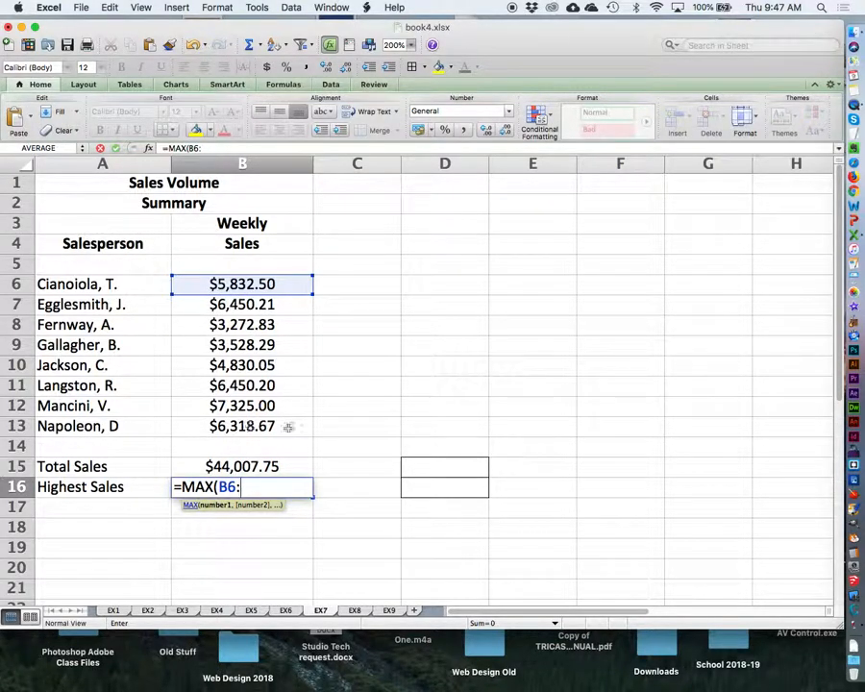
{"action": "type", "text": "B13"}
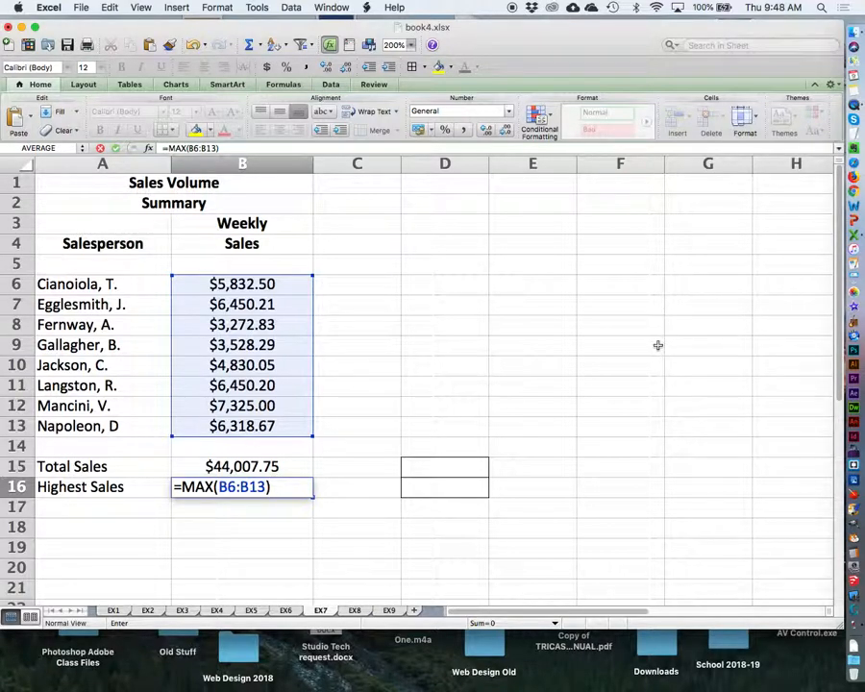
{"action": "key", "text": "Return"}
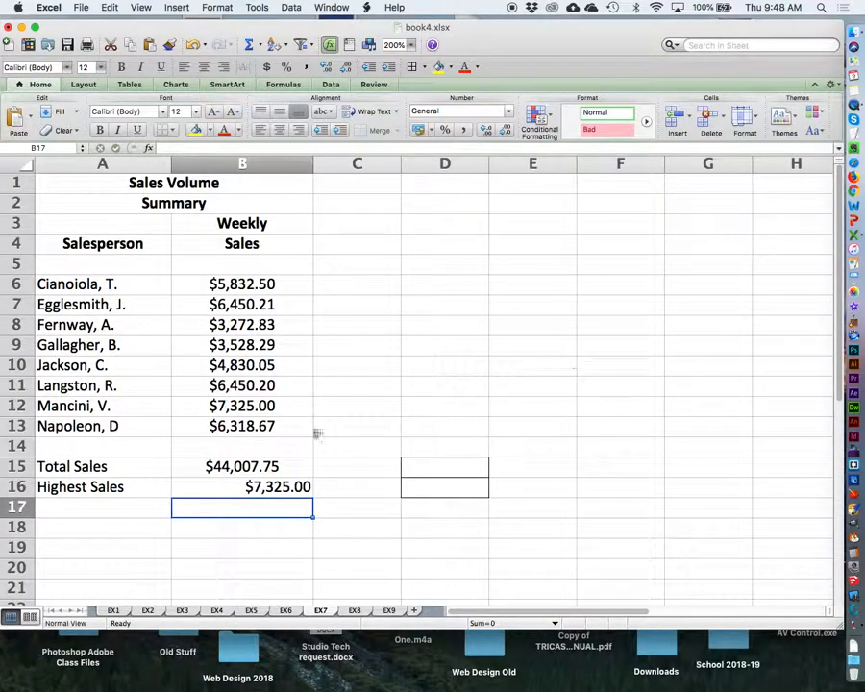
{"action": "left_click", "coordinate": [200, 486]}
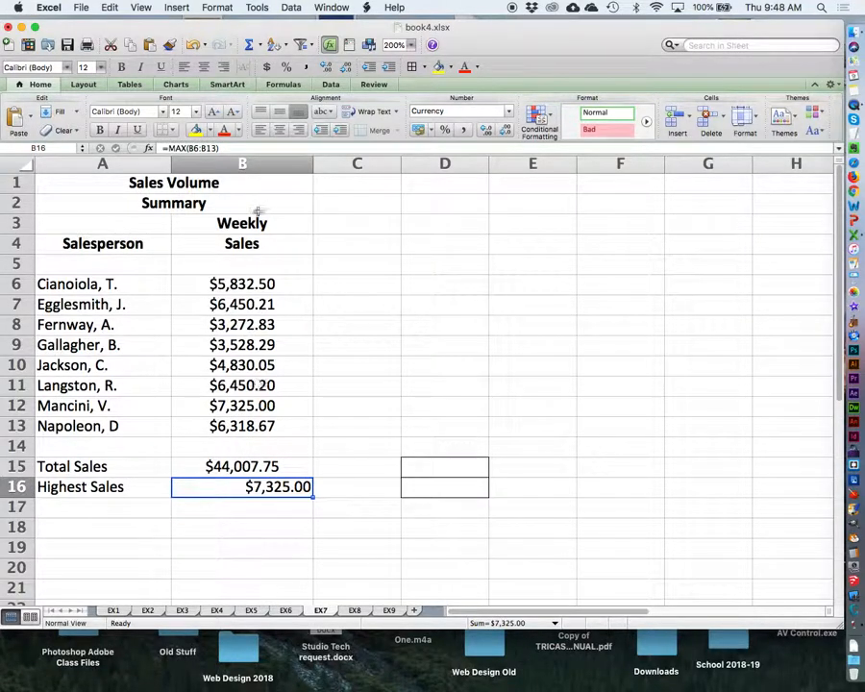
{"action": "left_click", "coordinate": [279, 130]}
{"action": "left_click", "coordinate": [566, 262]}
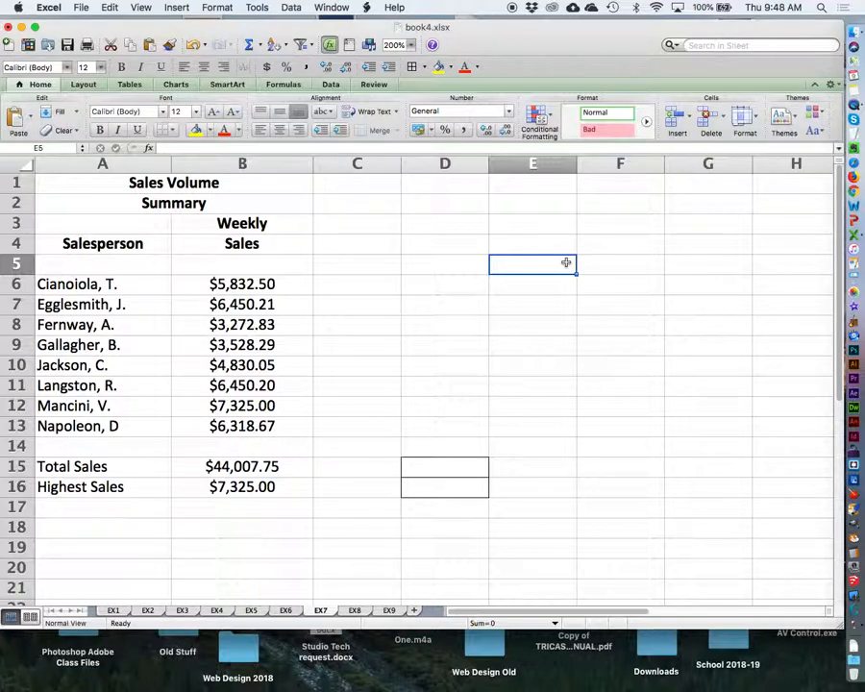
Save the workbook and bring up sheet EX8 with the highway mileage table at 200% zoom.
{"action": "left_click", "coordinate": [80, 7]}
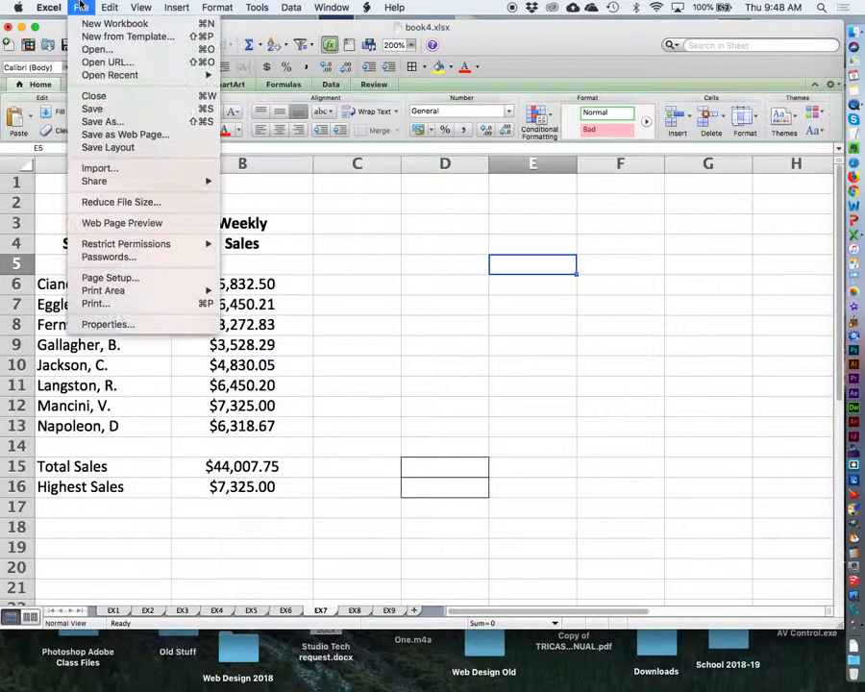
{"action": "left_click", "coordinate": [92, 108]}
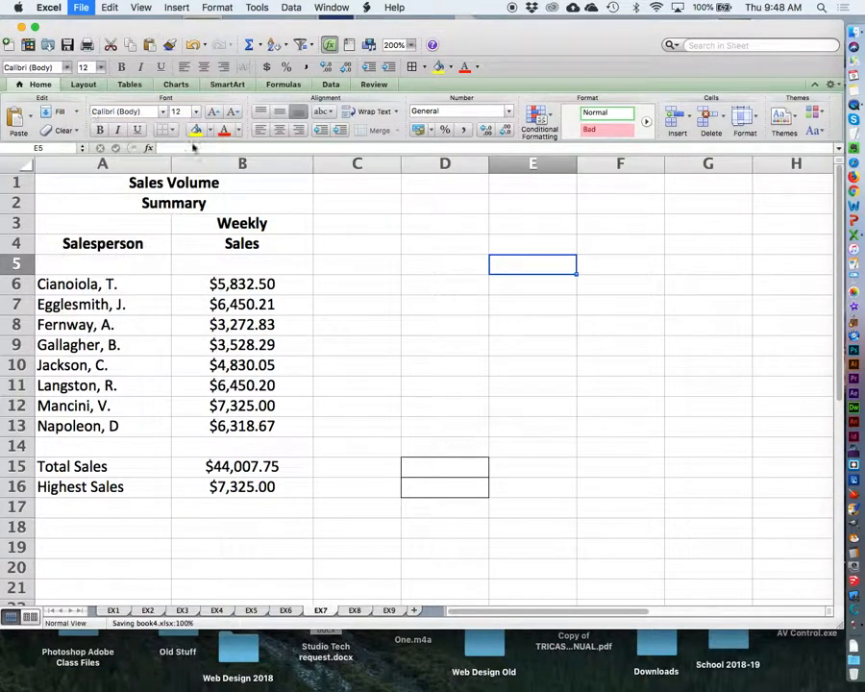
{"action": "left_click", "coordinate": [354, 611]}
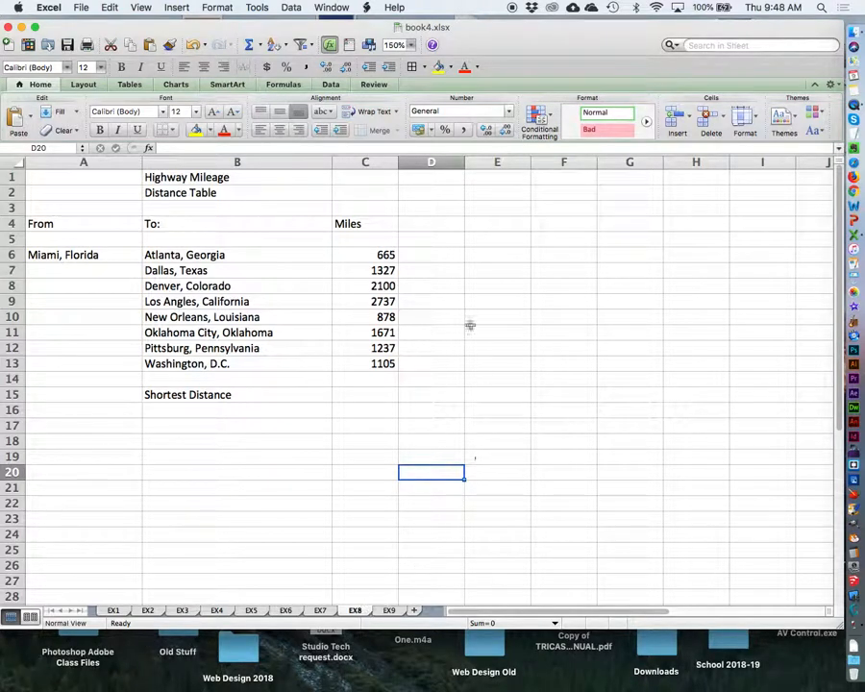
{"action": "left_click", "coordinate": [411, 44]}
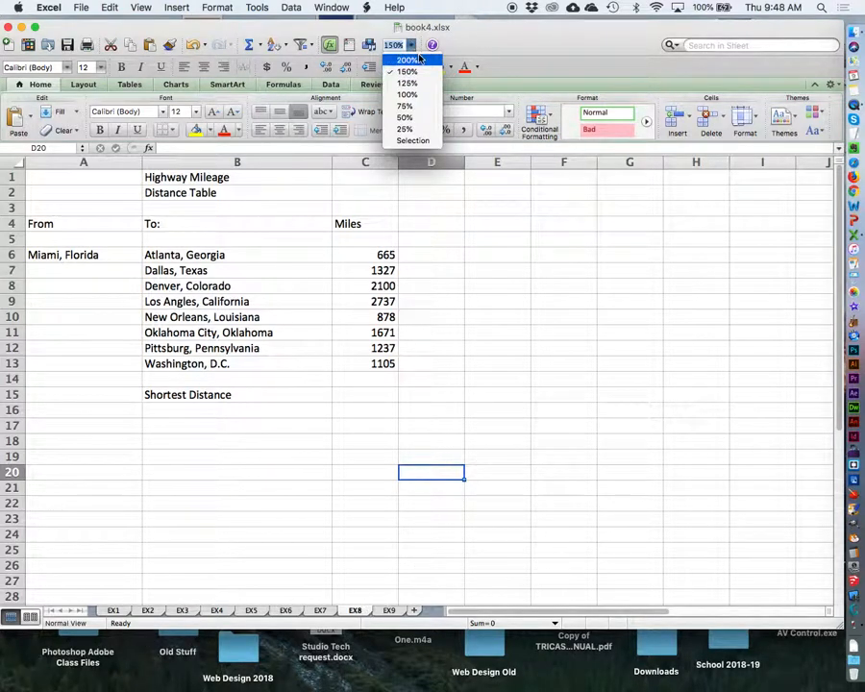
{"action": "left_click", "coordinate": [420, 60]}
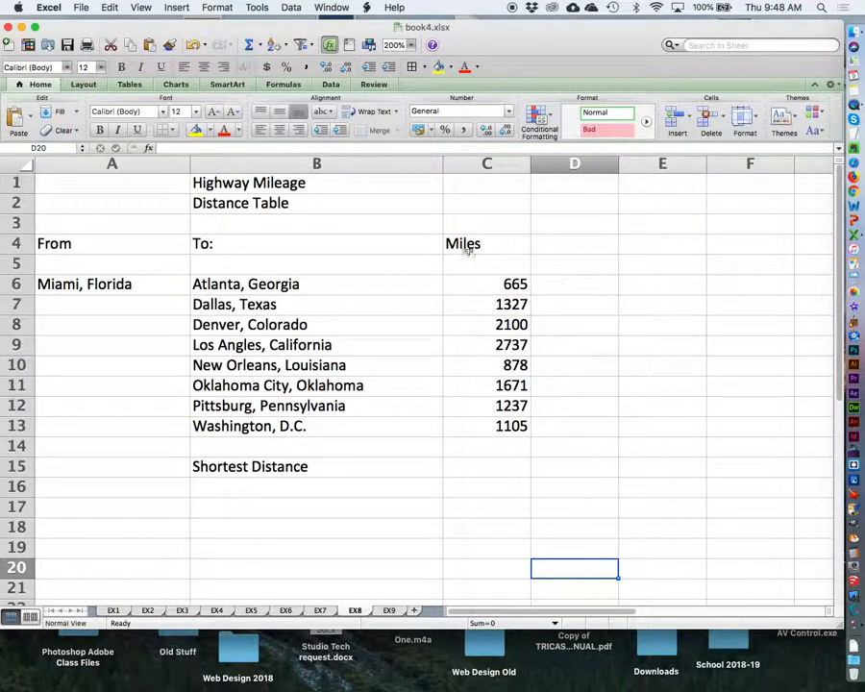
Make the title and headings in cells A1:C4 bold and center the mileage values in C6:C13.
{"action": "left_click_drag", "start_coordinate": [174, 184], "coordinate": [486, 241]}
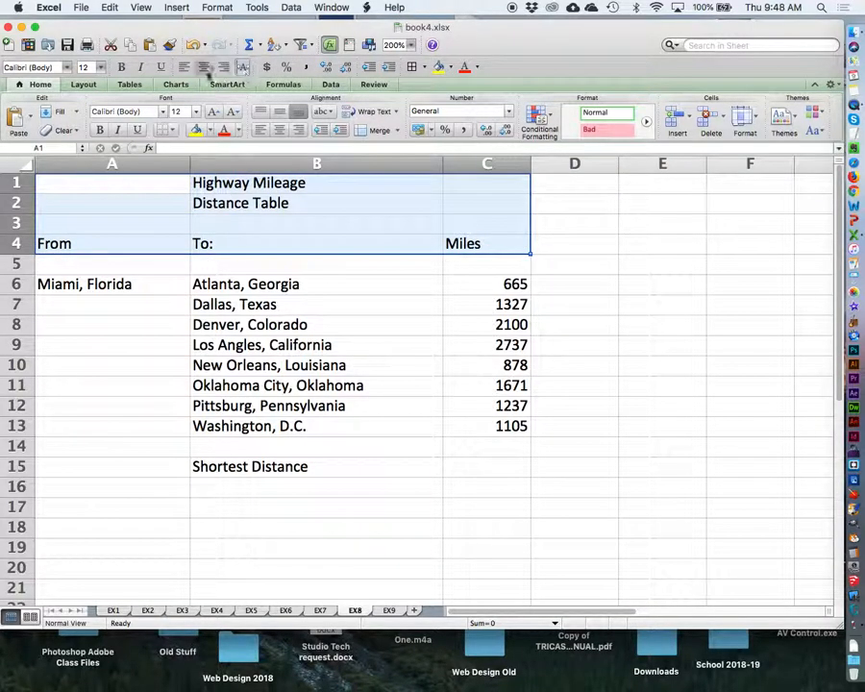
{"action": "left_click", "coordinate": [120, 67]}
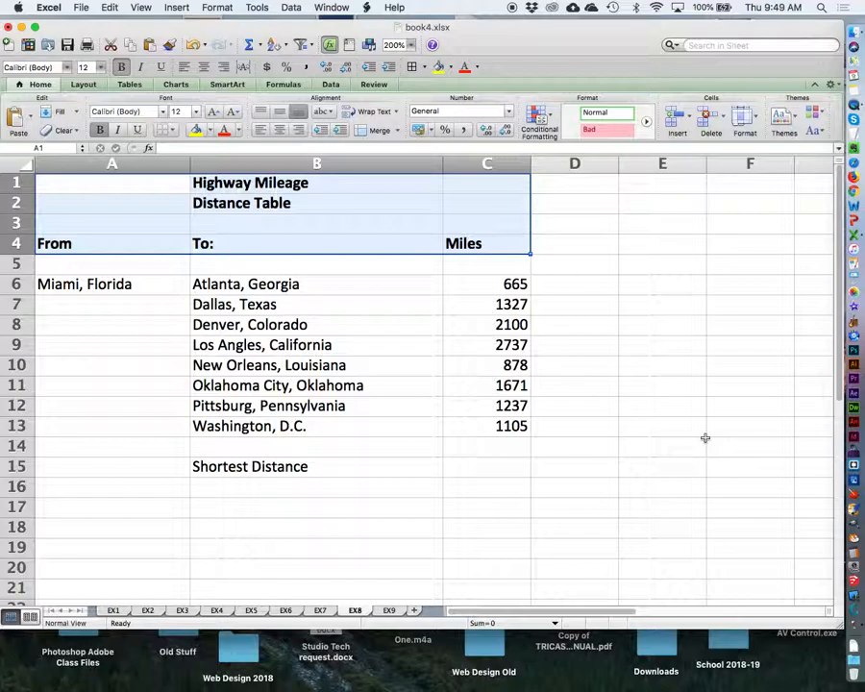
{"action": "left_click", "coordinate": [666, 388]}
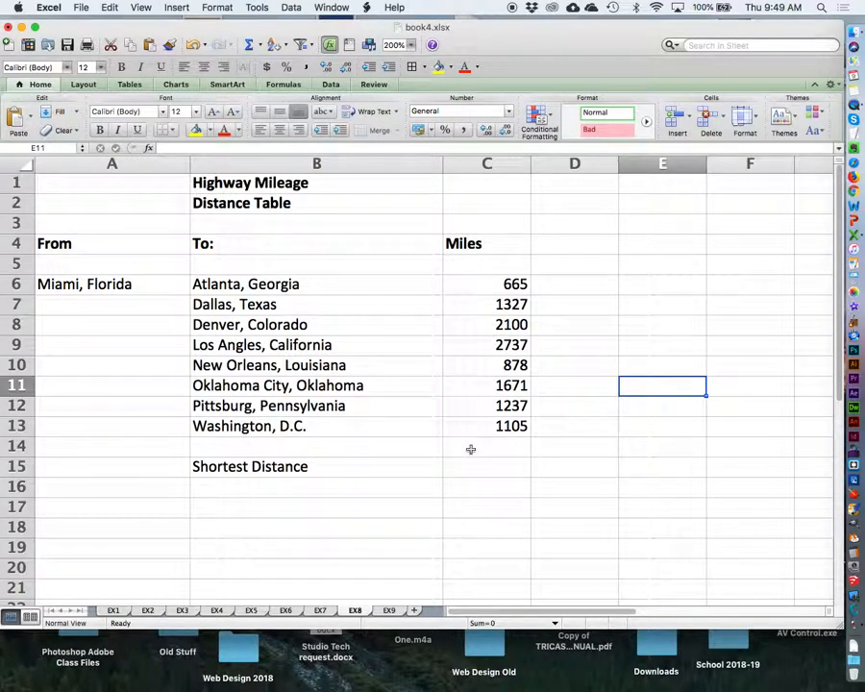
{"action": "left_click_drag", "start_coordinate": [482, 282], "coordinate": [499, 434]}
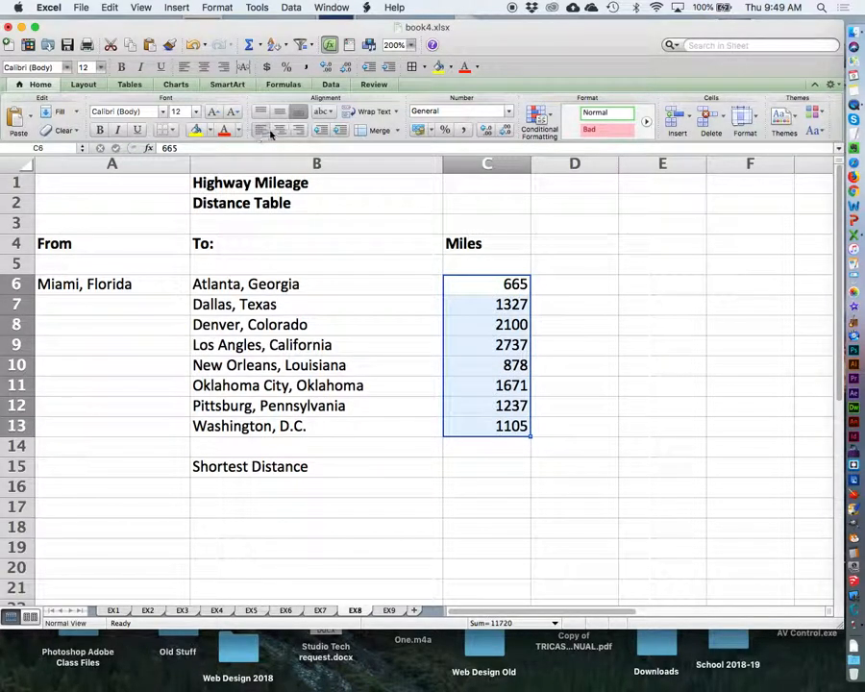
{"action": "left_click", "coordinate": [283, 133]}
{"action": "left_click", "coordinate": [613, 332]}
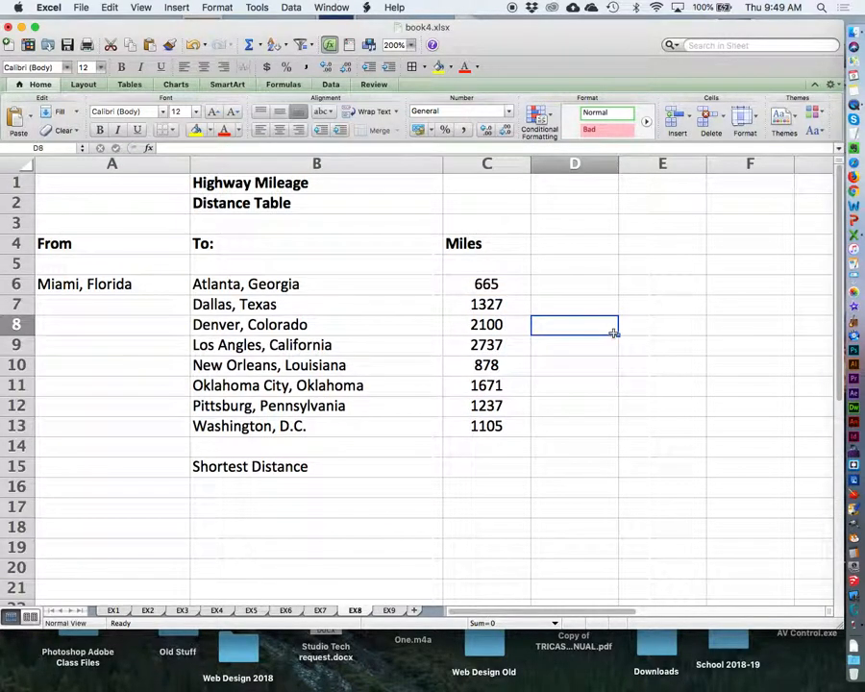
Enter =MIN(C6:C13) in cell C15 for Shortest Distance and center the result.
{"action": "left_click", "coordinate": [502, 469]}
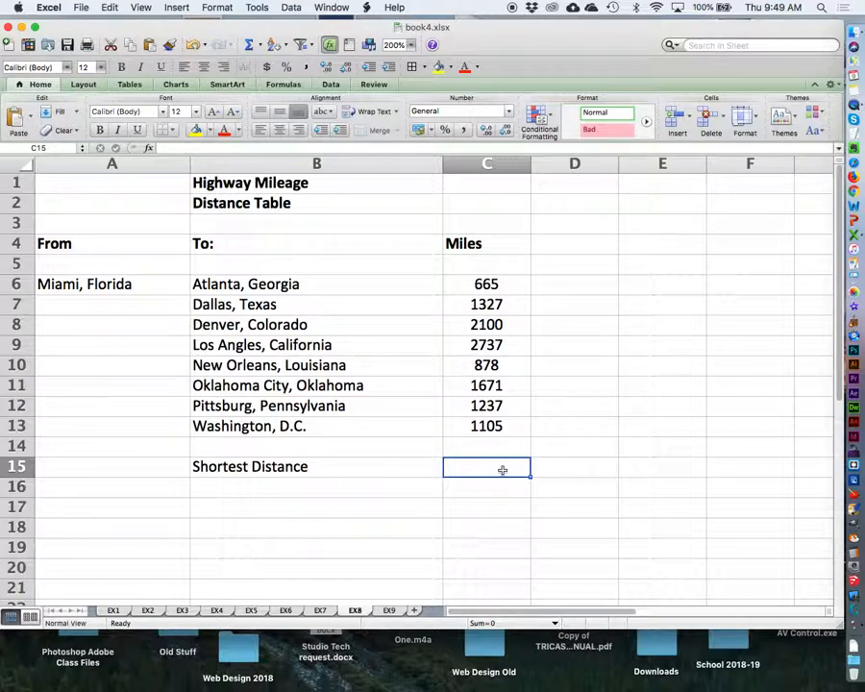
{"action": "type", "text": "="}
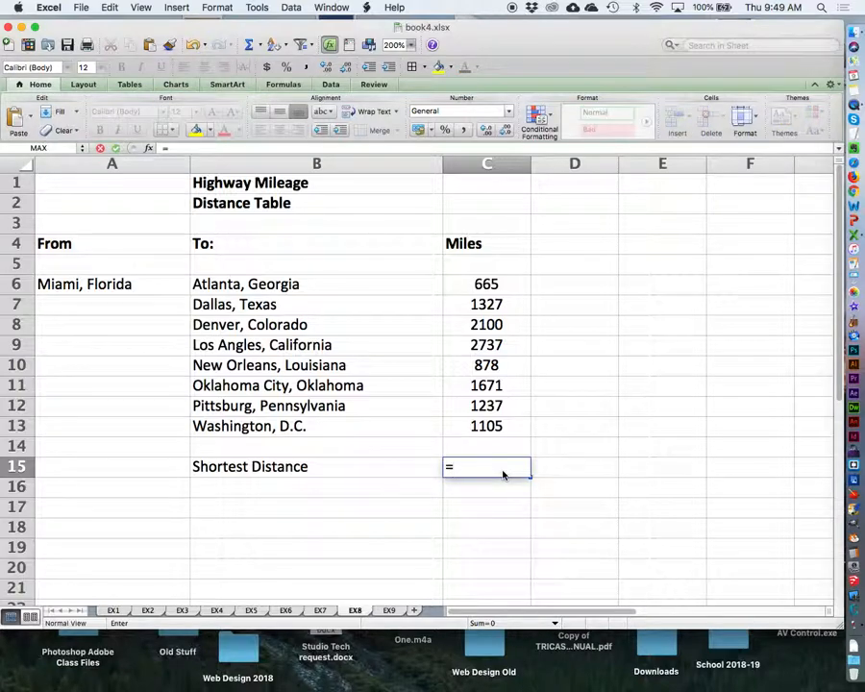
{"action": "type", "text": "MIN"}
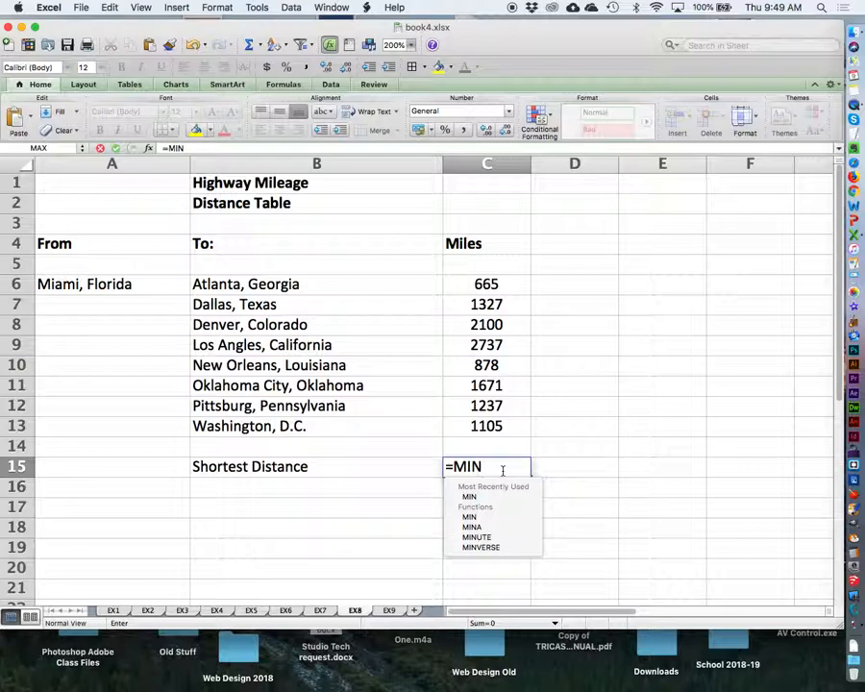
{"action": "type", "text": "("}
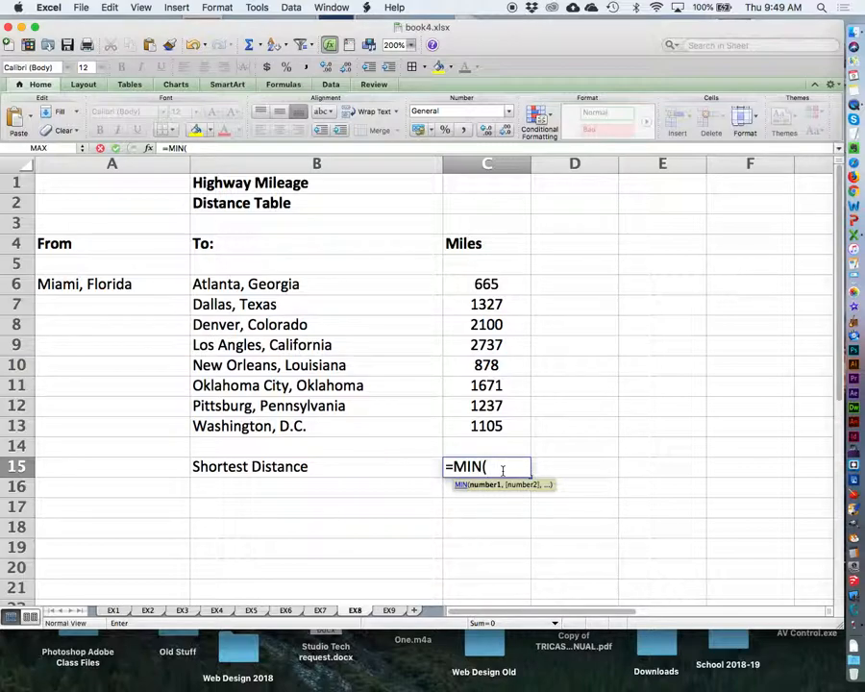
{"action": "left_click", "coordinate": [499, 285]}
{"action": "type", "text": ":"}
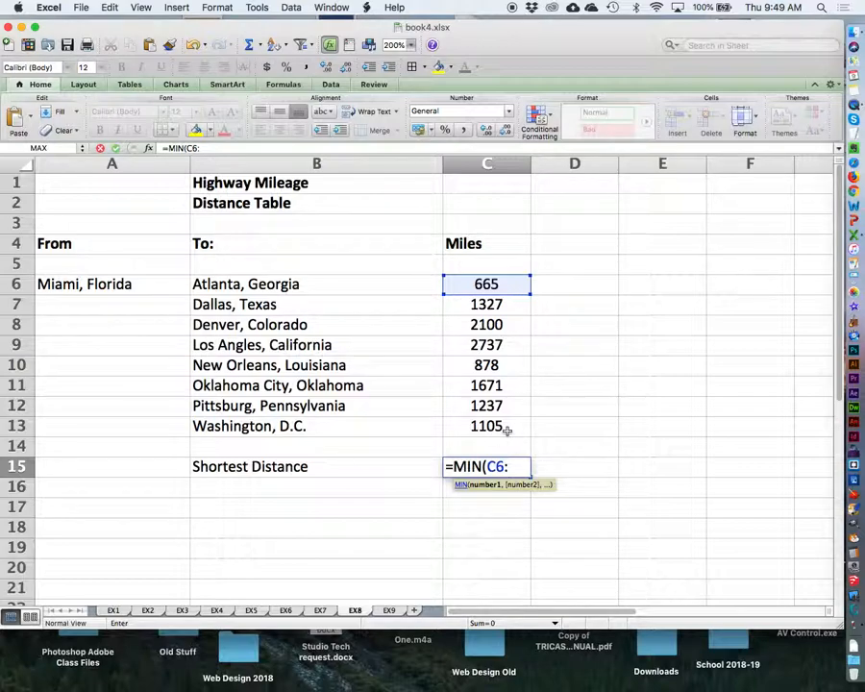
{"action": "type", "text": "C13)"}
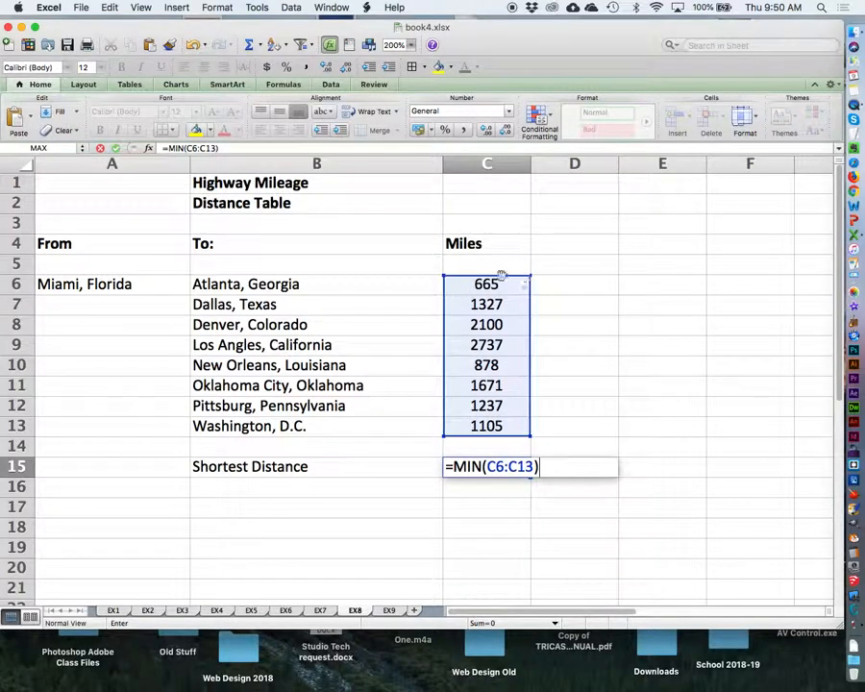
{"action": "key", "text": "Return"}
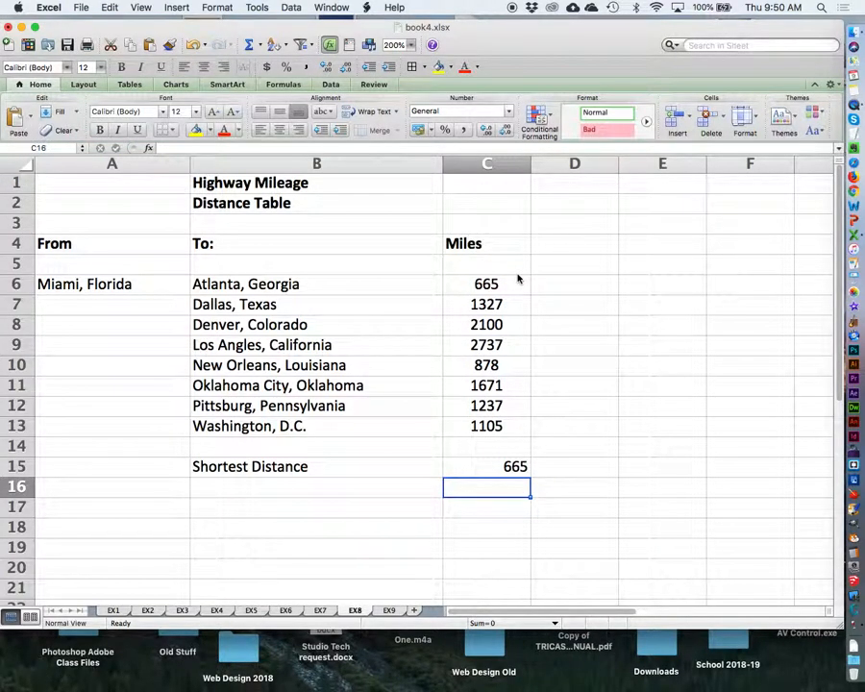
{"action": "left_click", "coordinate": [489, 466]}
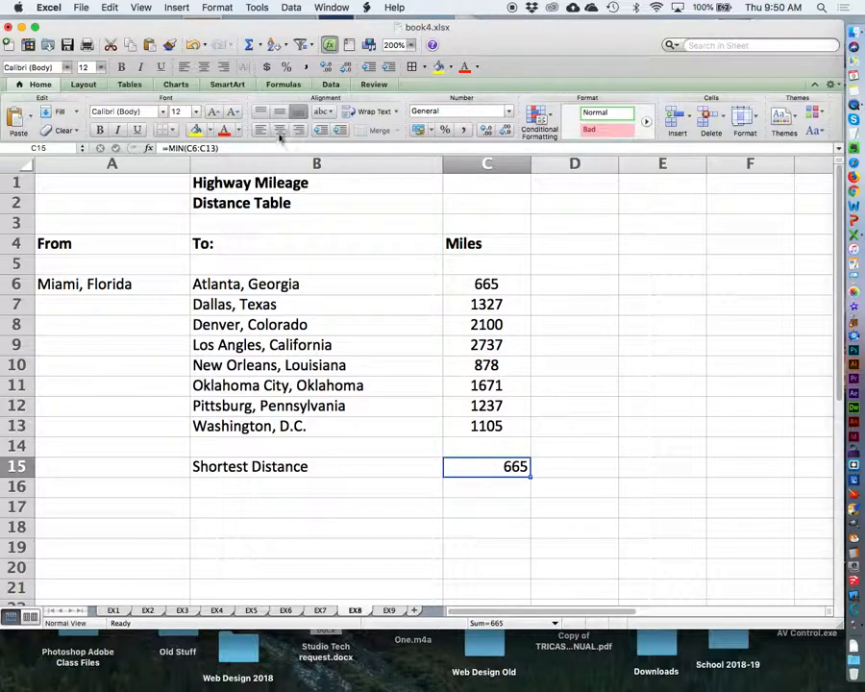
{"action": "left_click", "coordinate": [753, 310]}
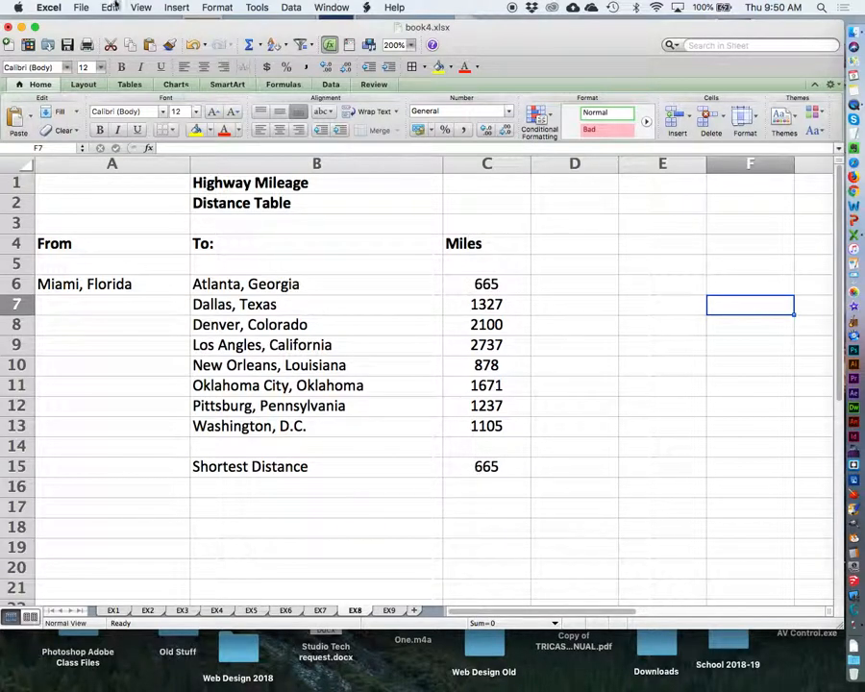
Save the workbook and bring up sheet EX9 with the insurance premium update at 200% zoom.
{"action": "left_click", "coordinate": [80, 7]}
{"action": "left_click", "coordinate": [101, 108]}
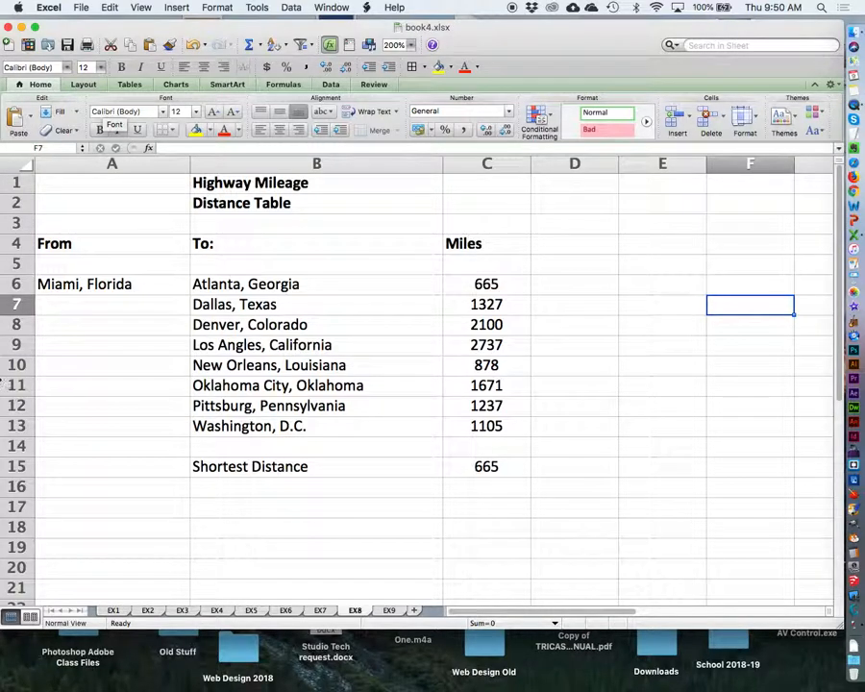
{"action": "left_click", "coordinate": [389, 611]}
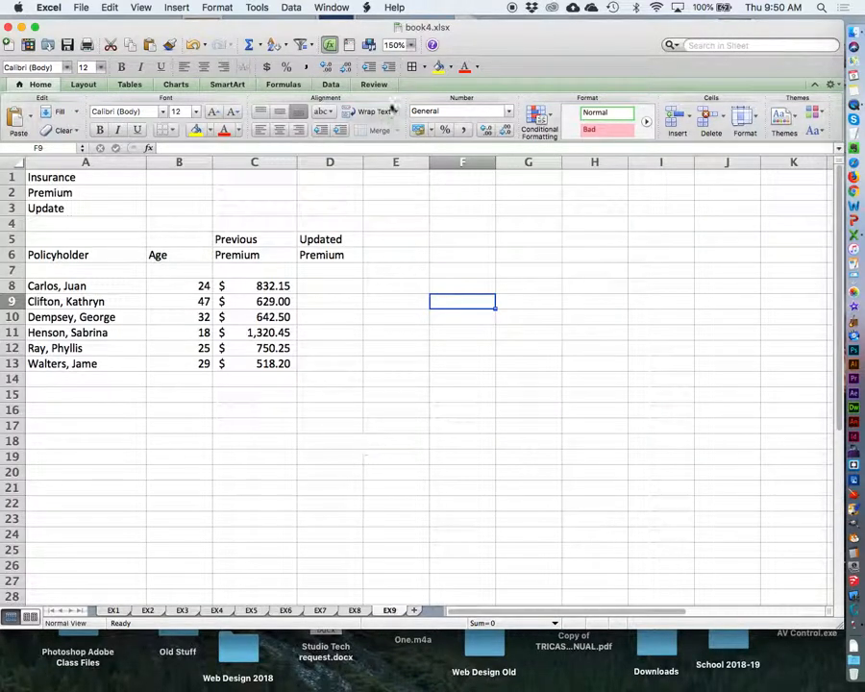
{"action": "left_click", "coordinate": [410, 45]}
{"action": "left_click", "coordinate": [408, 61]}
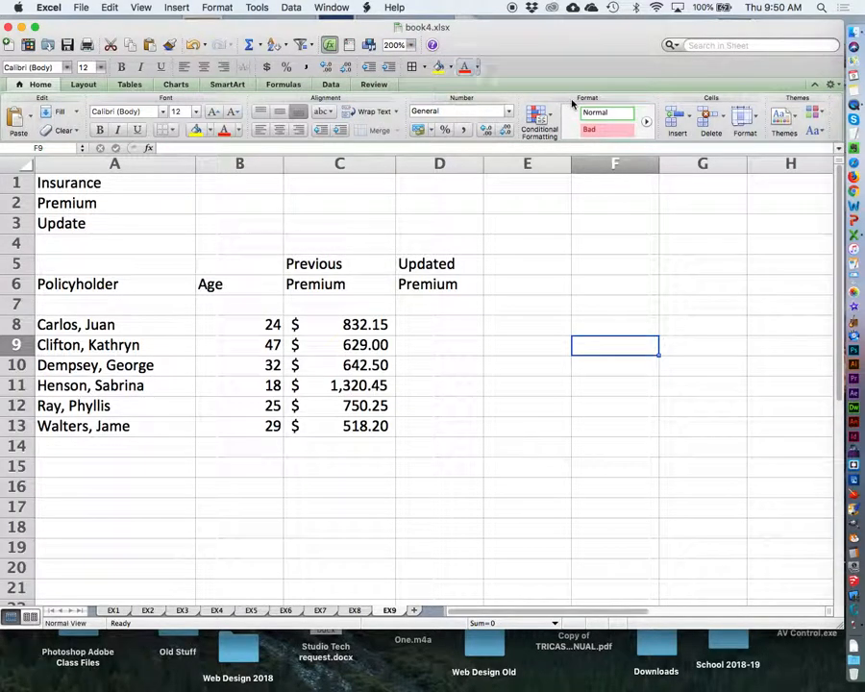
Make the title and column headings in cells A1:D6 of the insurance sheet bold.
{"action": "left_click_drag", "start_coordinate": [100, 183], "coordinate": [450, 284]}
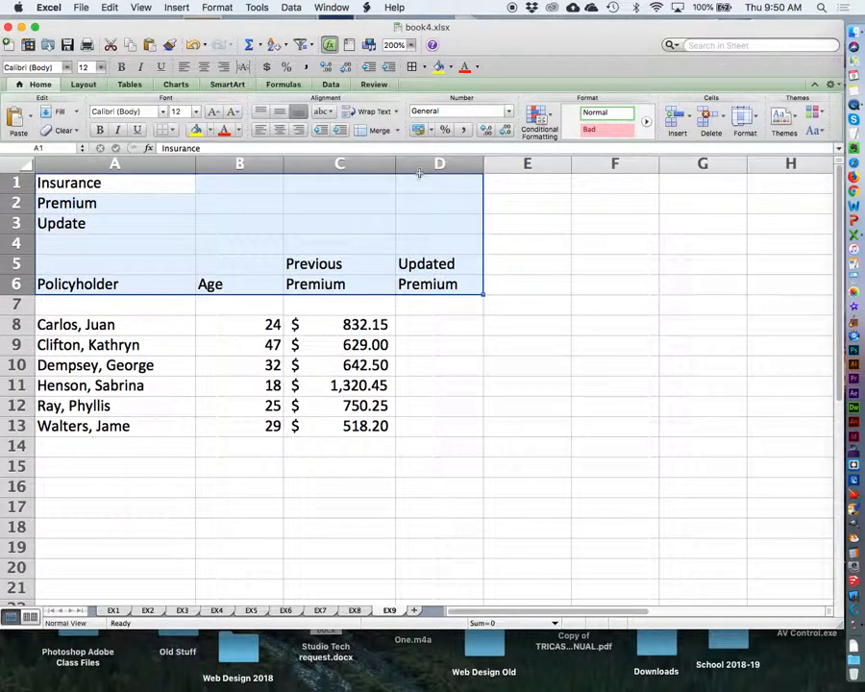
{"action": "left_click", "coordinate": [121, 67]}
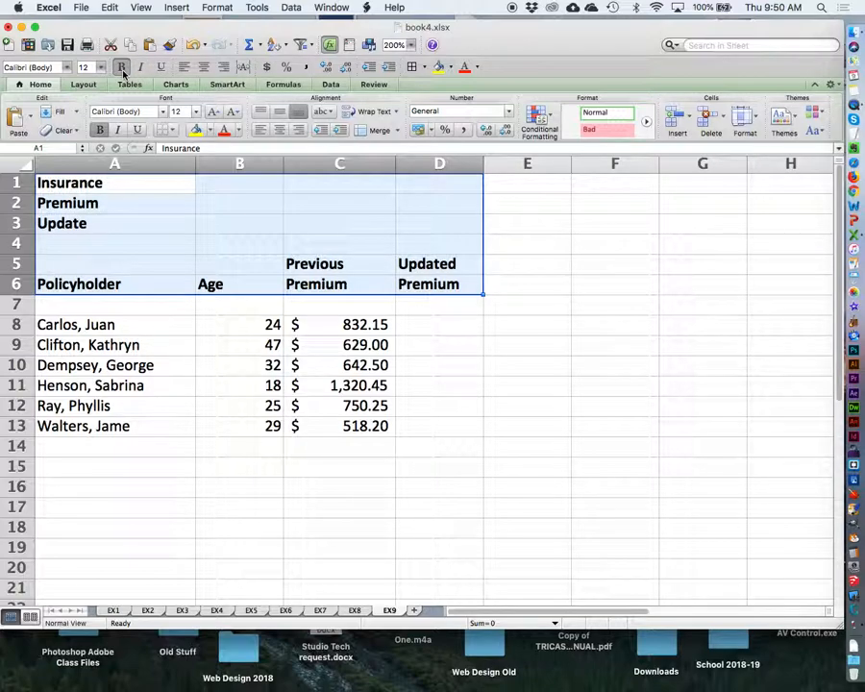
{"action": "left_click", "coordinate": [584, 522]}
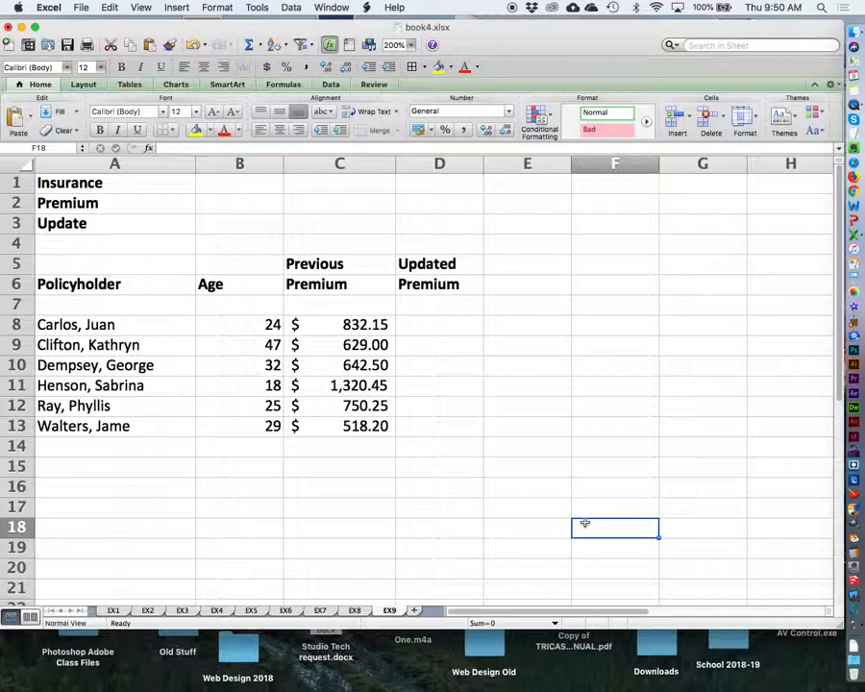
Center the ages in B8:B13 and format the previous premiums in C8:C13 as Currency.
{"action": "left_click_drag", "start_coordinate": [227, 324], "coordinate": [244, 425]}
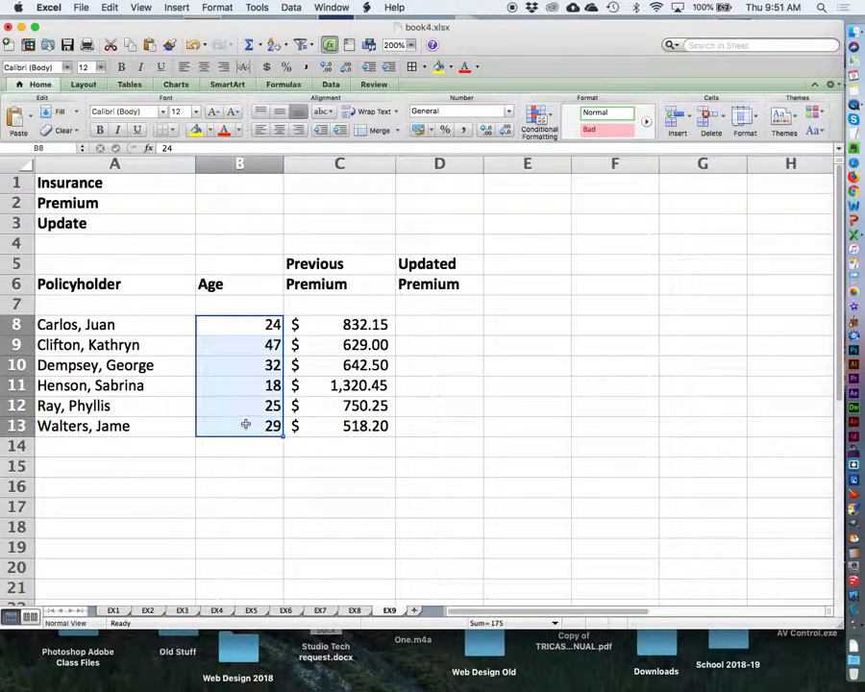
{"action": "left_click", "coordinate": [278, 130]}
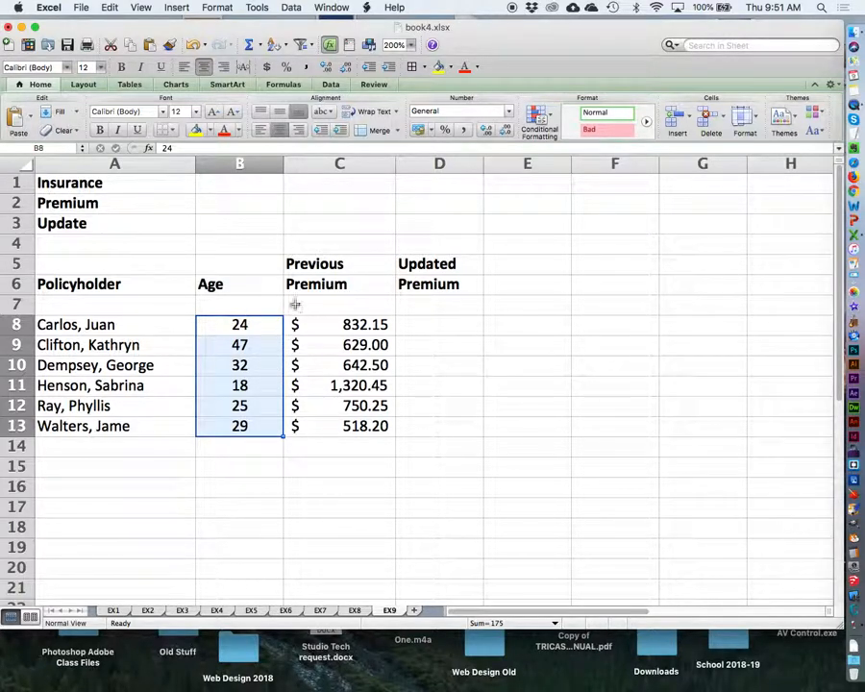
{"action": "left_click_drag", "start_coordinate": [308, 324], "coordinate": [343, 426]}
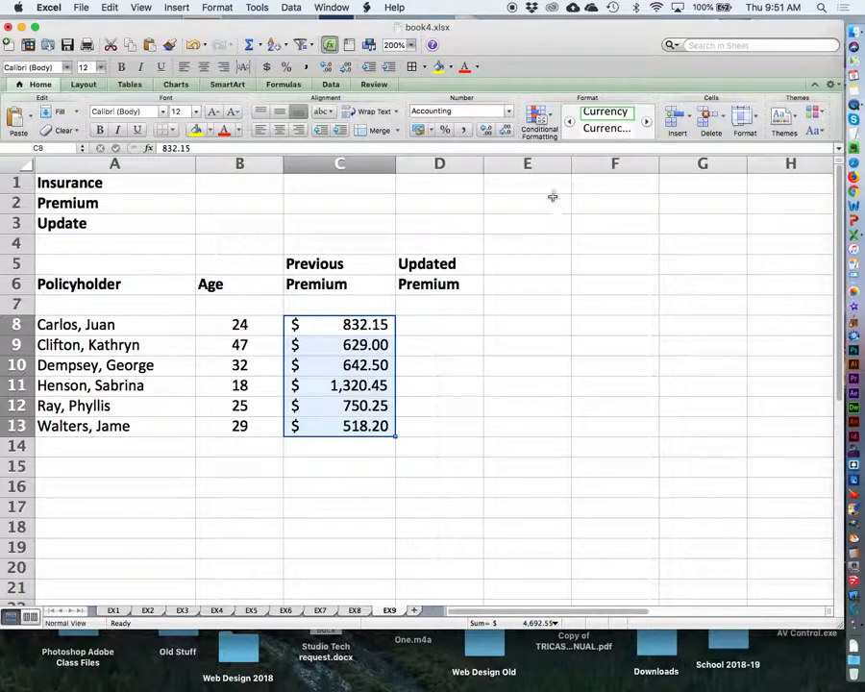
{"action": "left_click", "coordinate": [509, 110]}
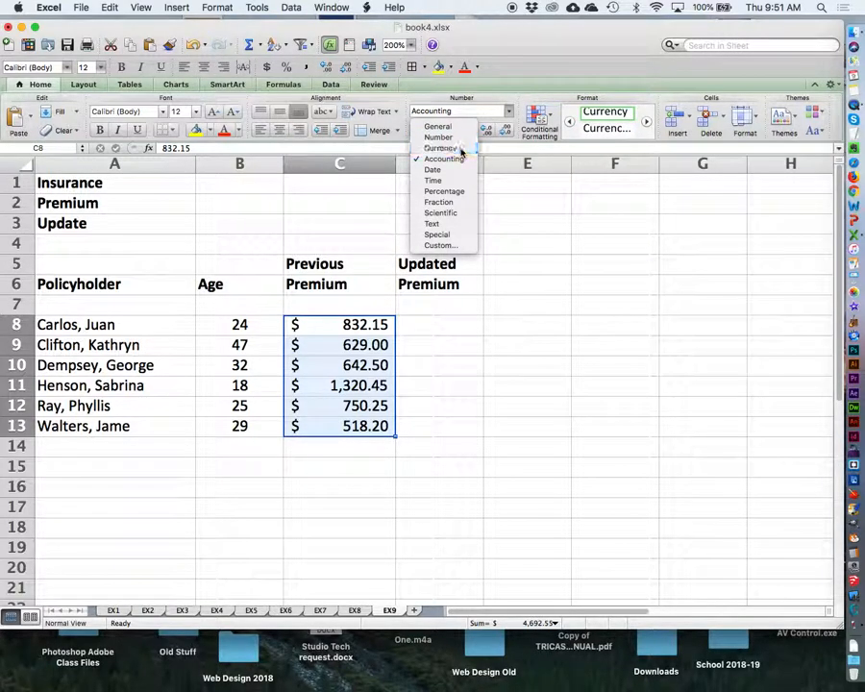
{"action": "left_click", "coordinate": [440, 148]}
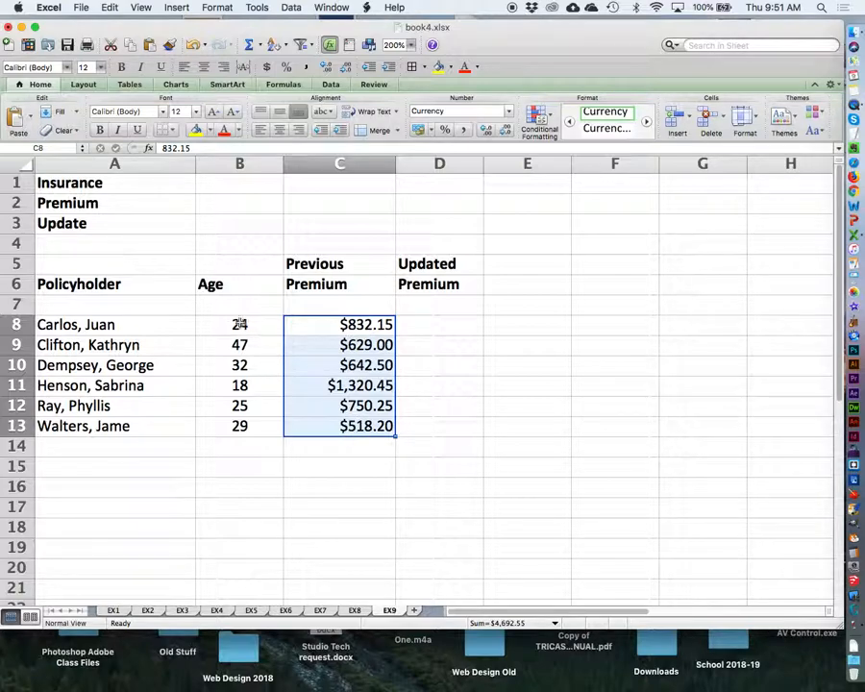
Widen column D and enter =IF(B8<25, C8+35, C8-25) in cell D8 for the updated premium.
{"action": "left_click_drag", "start_coordinate": [483, 165], "coordinate": [516, 167]}
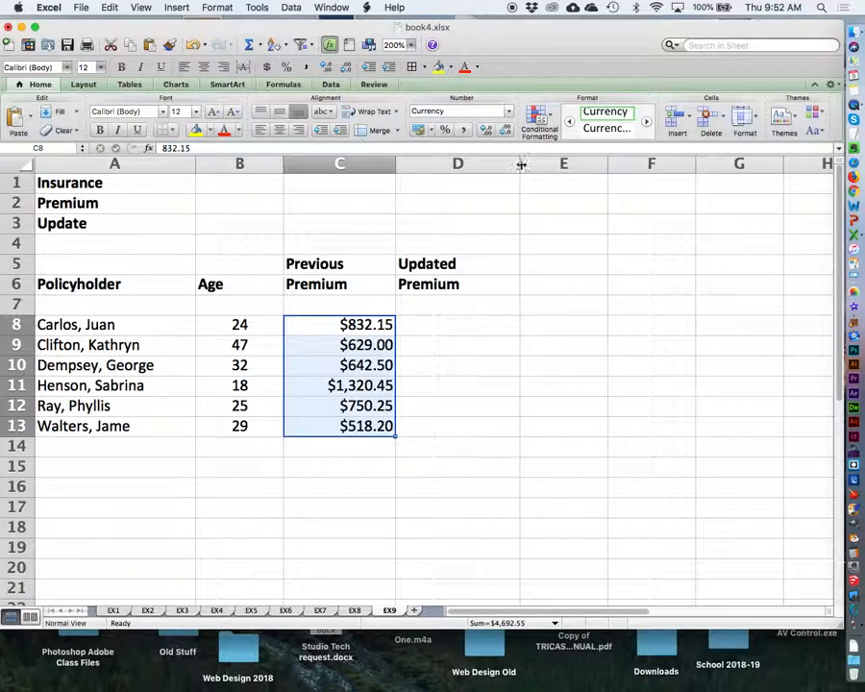
{"action": "left_click_drag", "start_coordinate": [519, 166], "coordinate": [554, 163]}
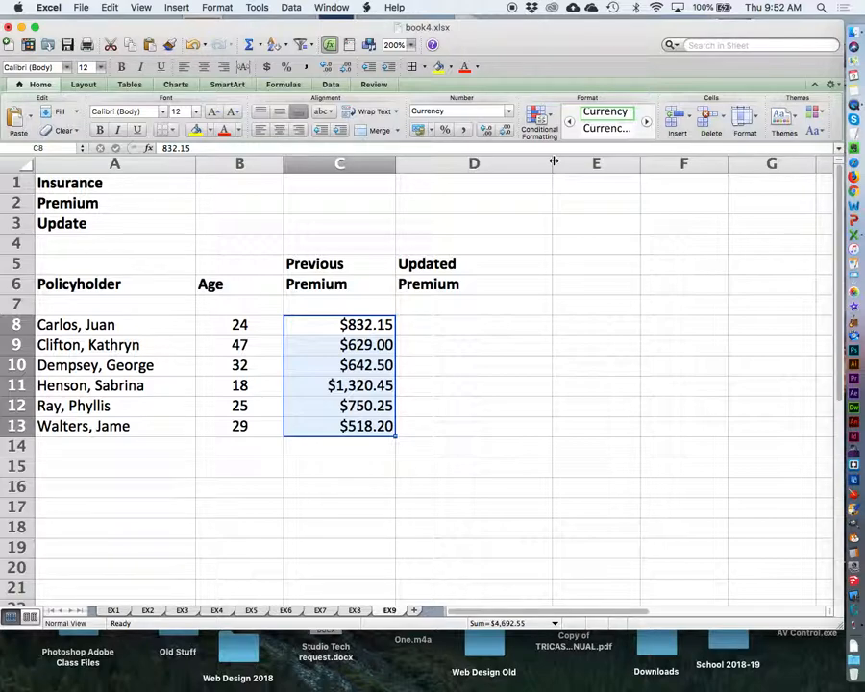
{"action": "left_click", "coordinate": [429, 326]}
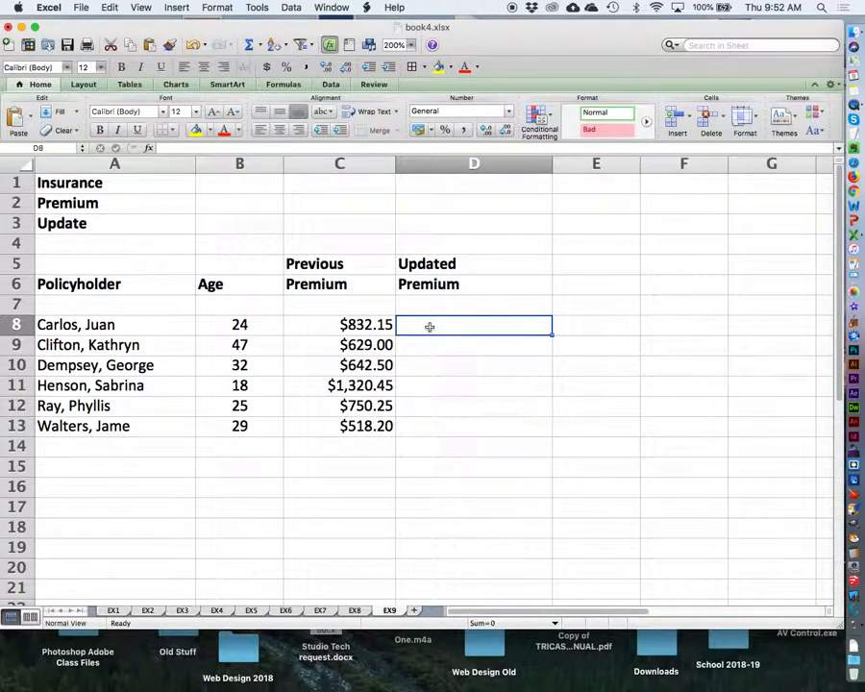
{"action": "type", "text": "="}
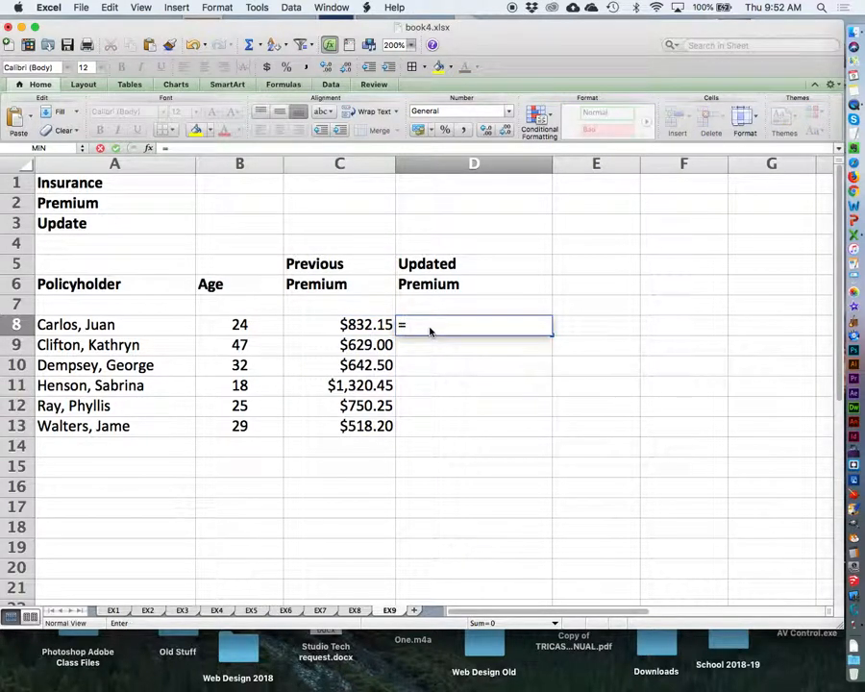
{"action": "type", "text": "IF"}
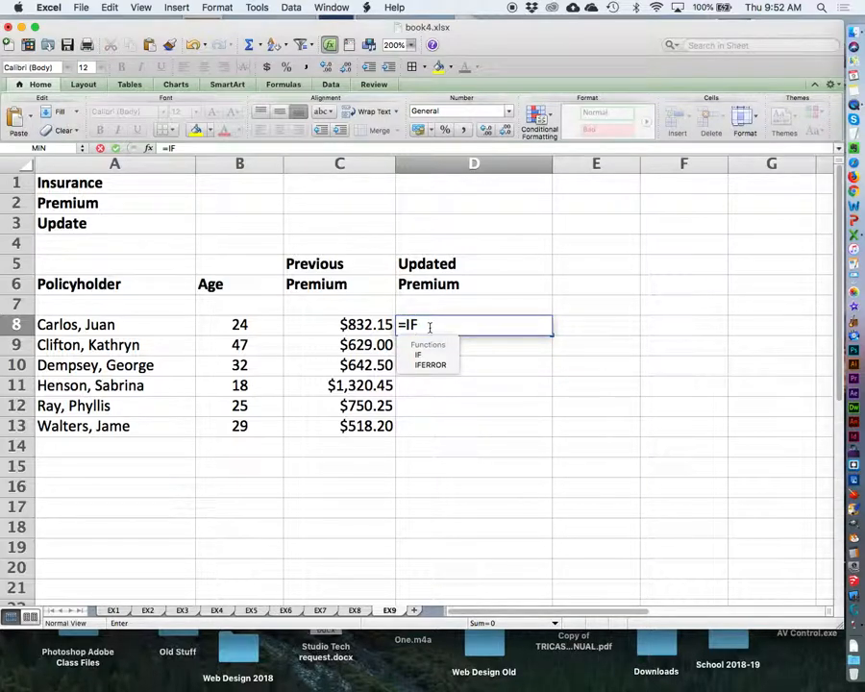
{"action": "type", "text": "("}
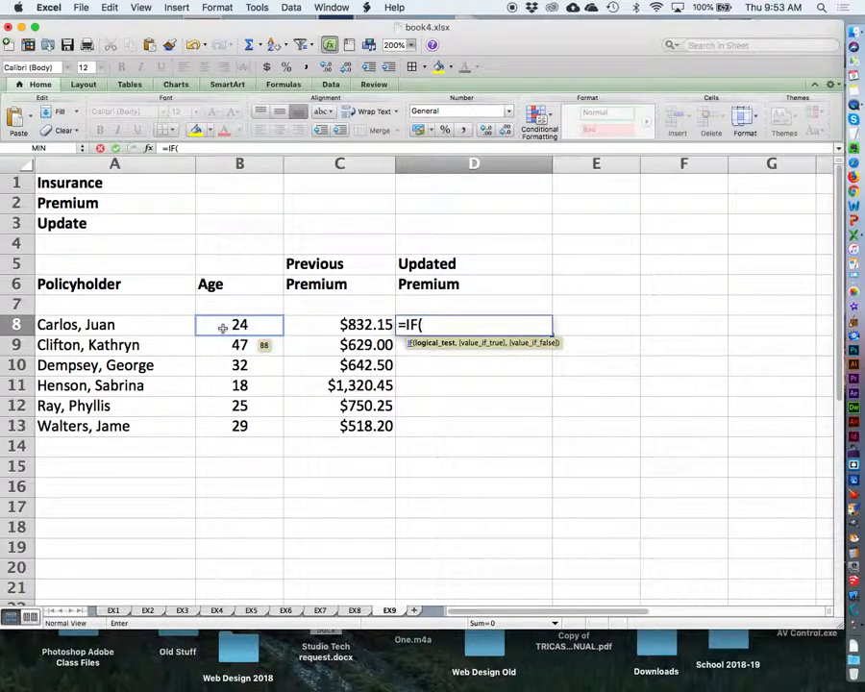
{"action": "type", "text": "B8"}
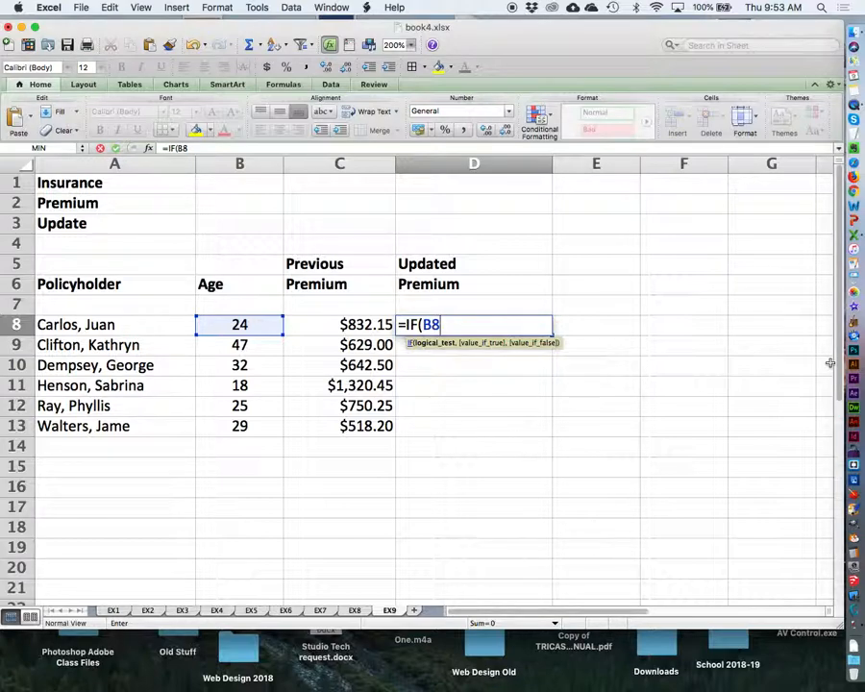
{"action": "type", "text": "<25,"}
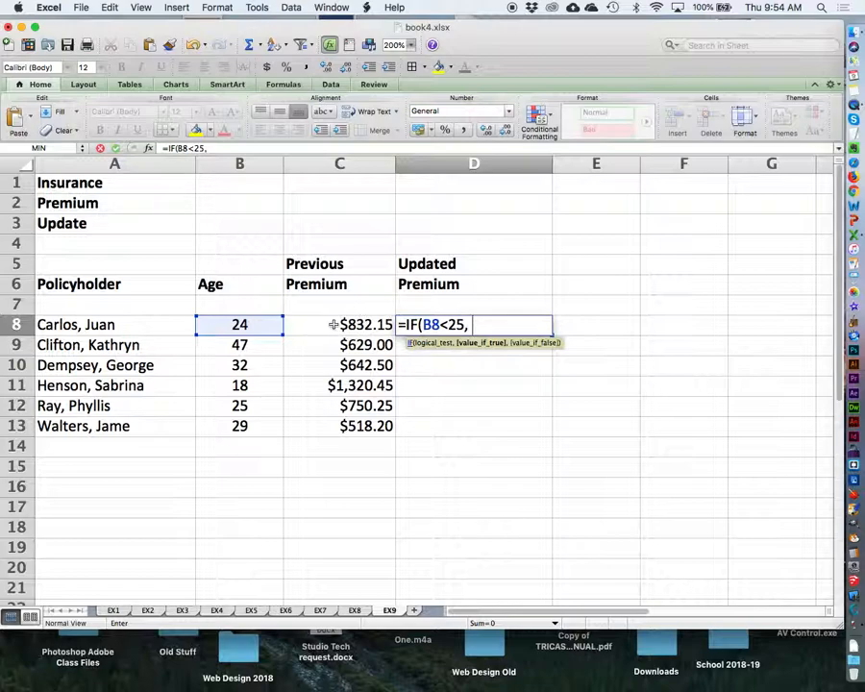
{"action": "type", "text": "C8"}
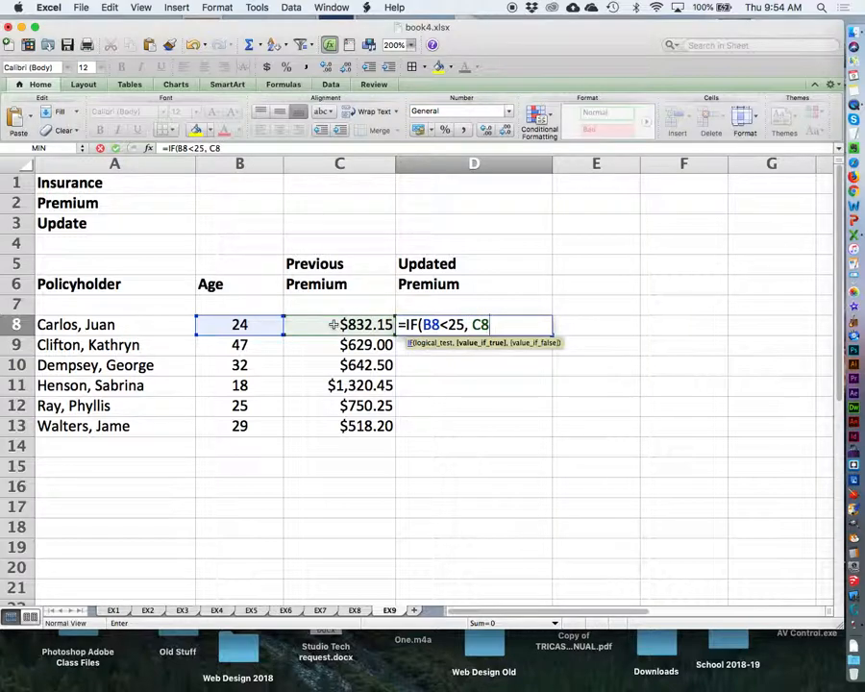
{"action": "type", "text": "+35,"}
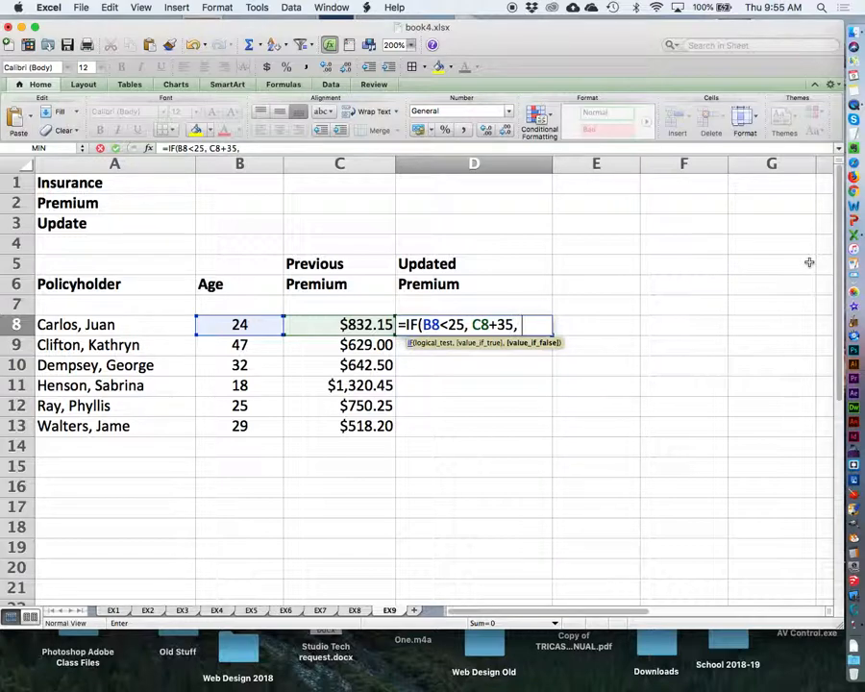
{"action": "type", "text": "C8"}
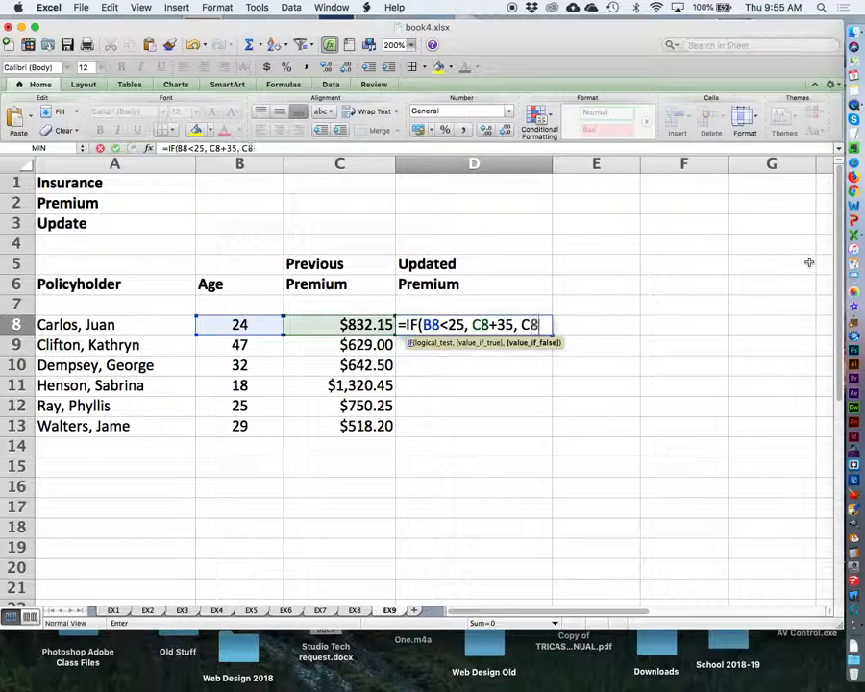
{"action": "type", "text": "-25"}
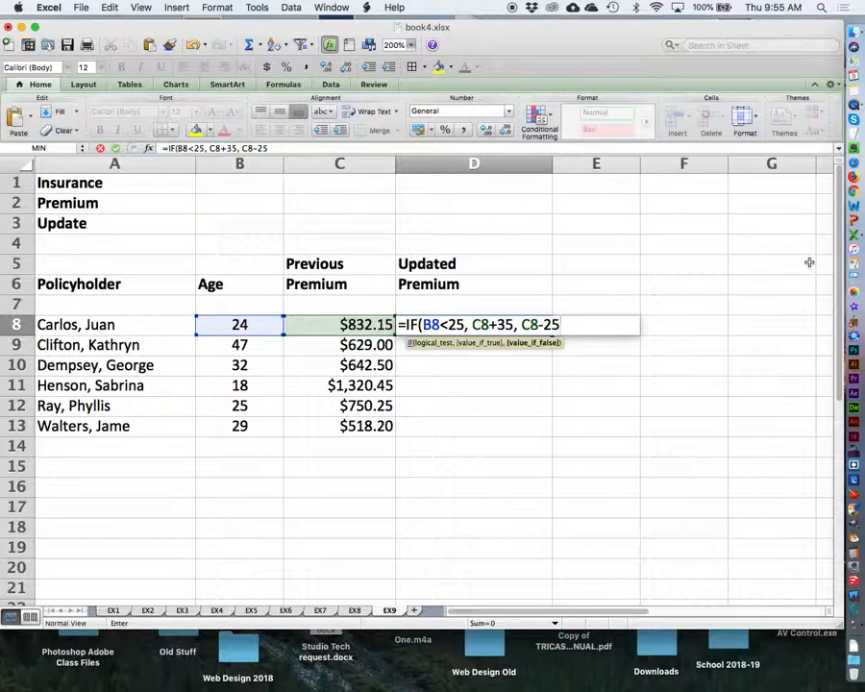
{"action": "type", "text": ")"}
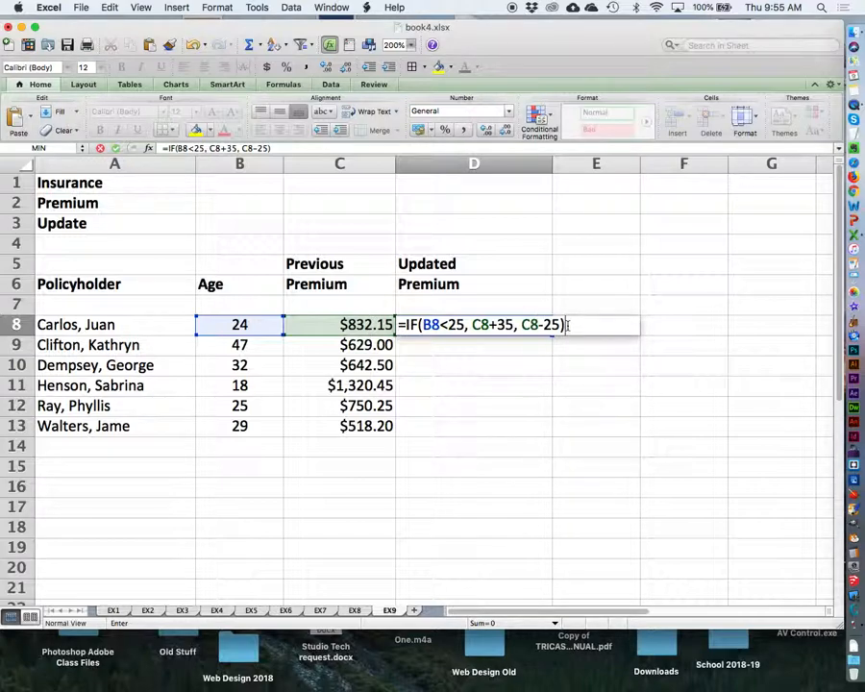
{"action": "key", "text": "Return"}
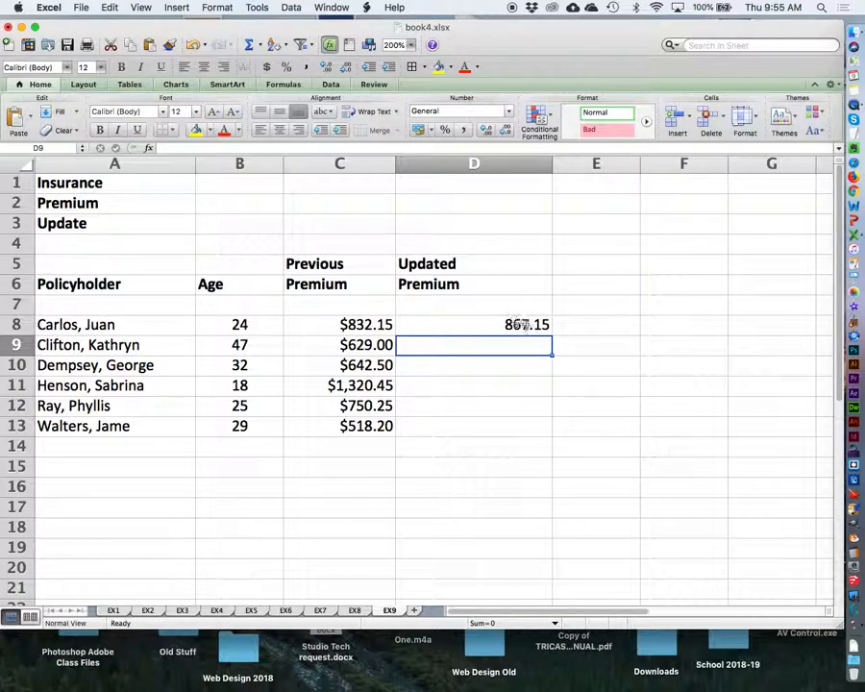
Fill the D8 formula down through D13 and format the updated premiums as Currency.
{"action": "left_click", "coordinate": [499, 325]}
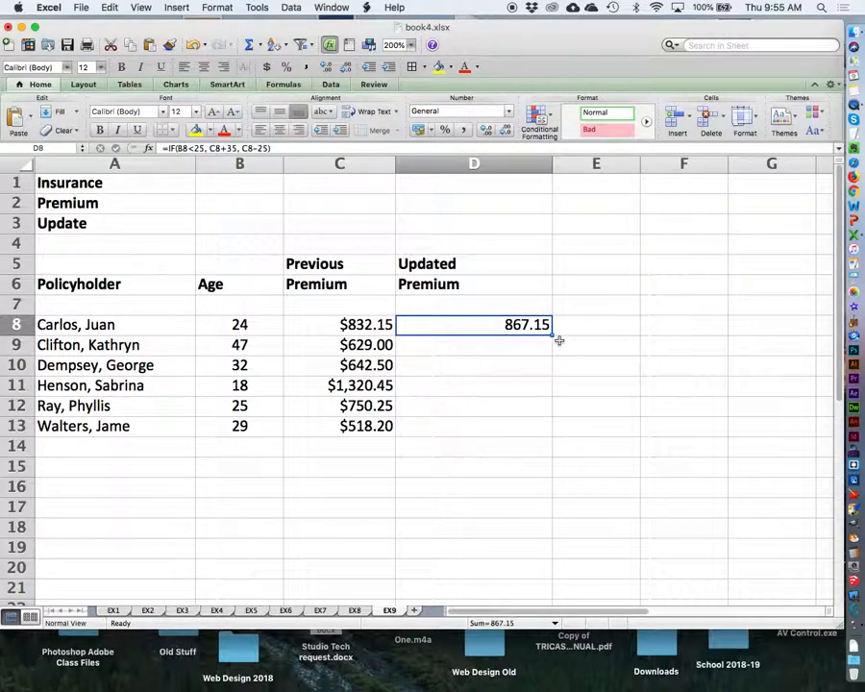
{"action": "left_click_drag", "start_coordinate": [552, 333], "coordinate": [551, 435]}
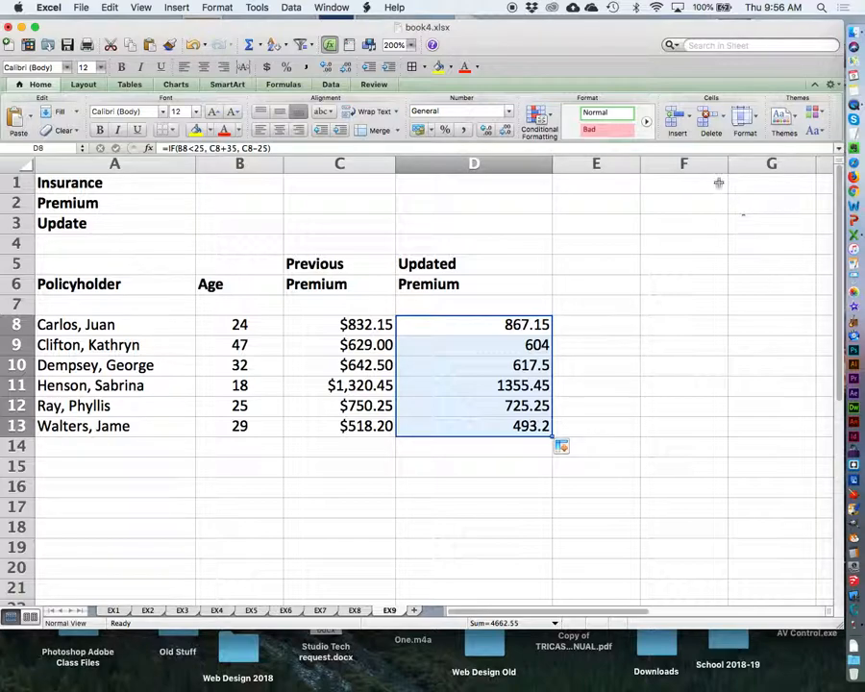
{"action": "left_click", "coordinate": [507, 111]}
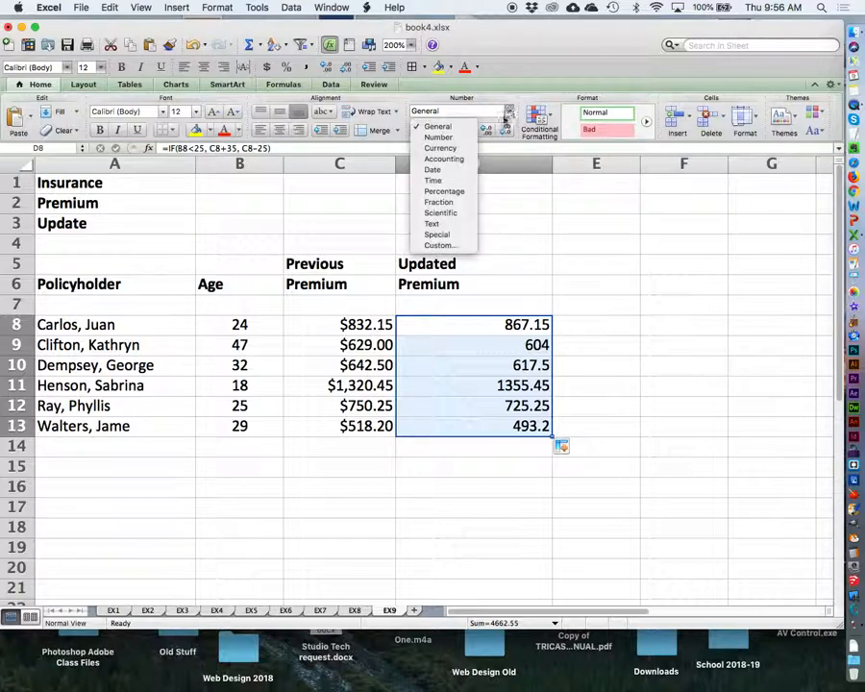
{"action": "left_click", "coordinate": [466, 94]}
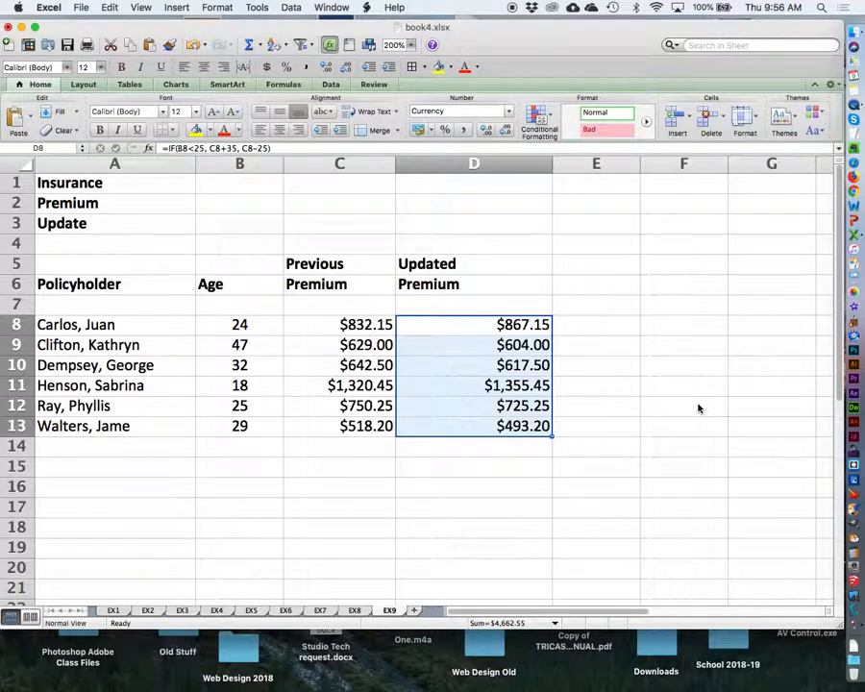
Examine the updated premium formulas in D8 and D12 against the age in B12.
{"action": "left_click", "coordinate": [453, 325]}
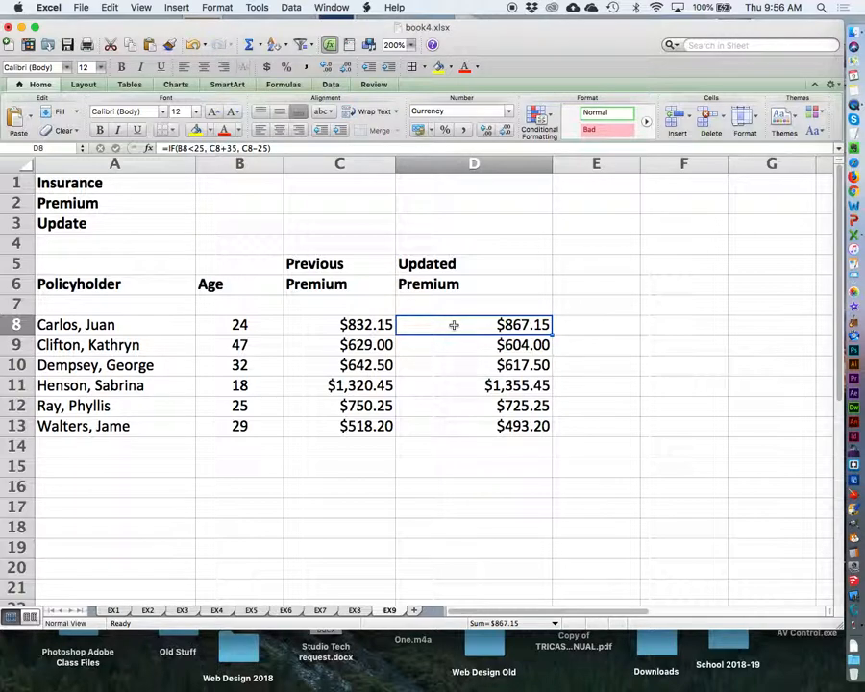
{"action": "left_click", "coordinate": [453, 409]}
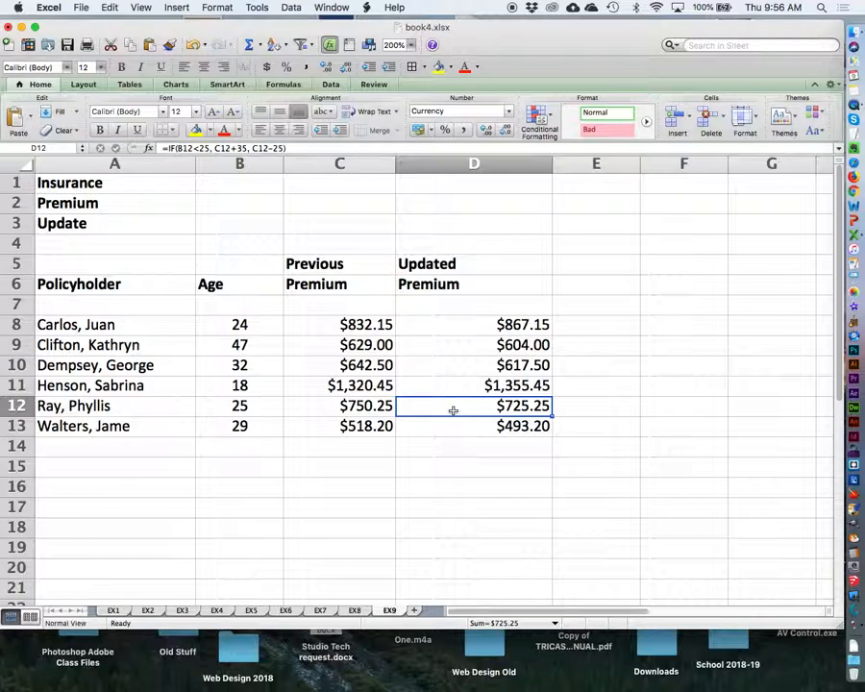
{"action": "left_click", "coordinate": [239, 406]}
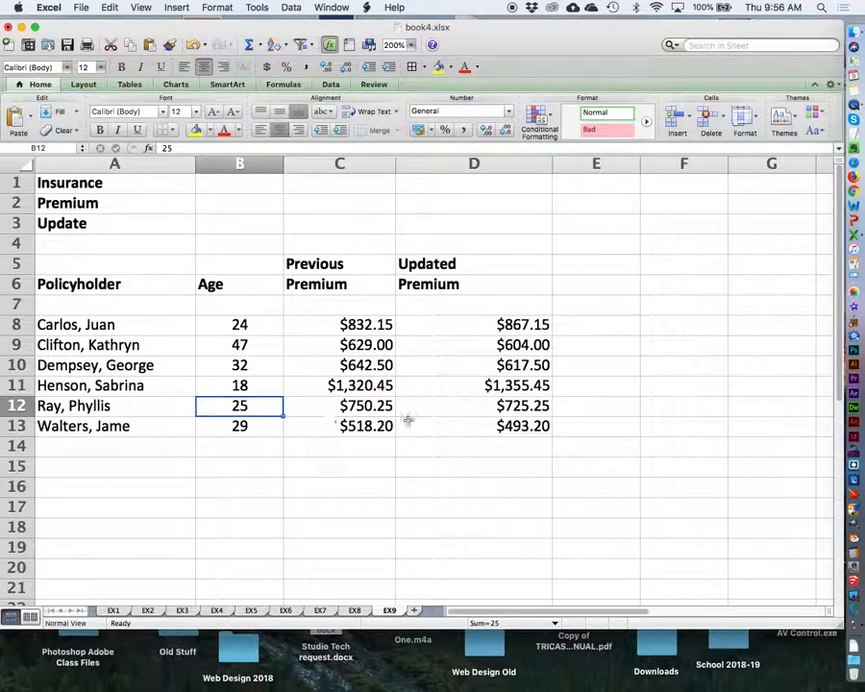
{"action": "left_click", "coordinate": [455, 406]}
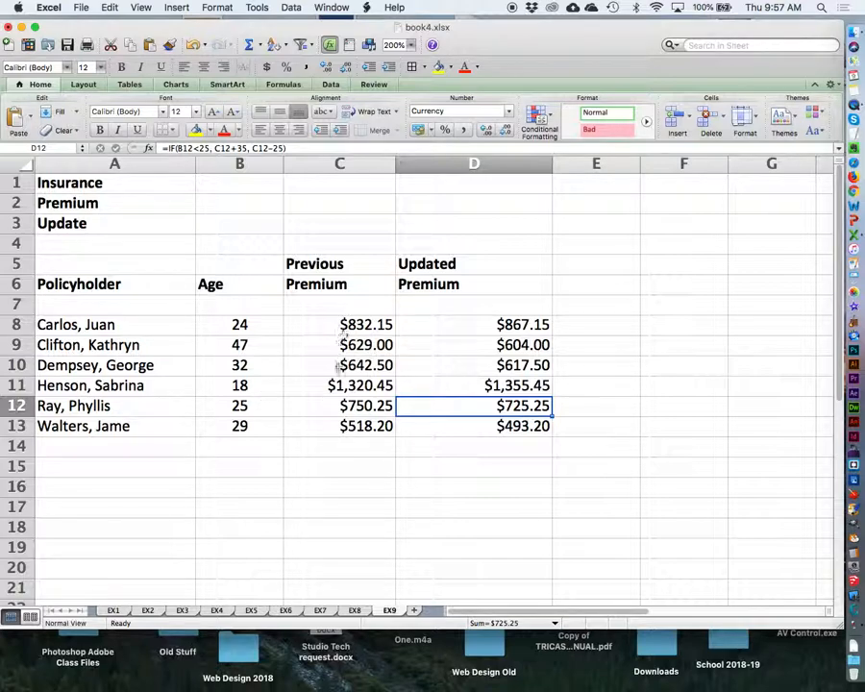
{"action": "left_click", "coordinate": [455, 324]}
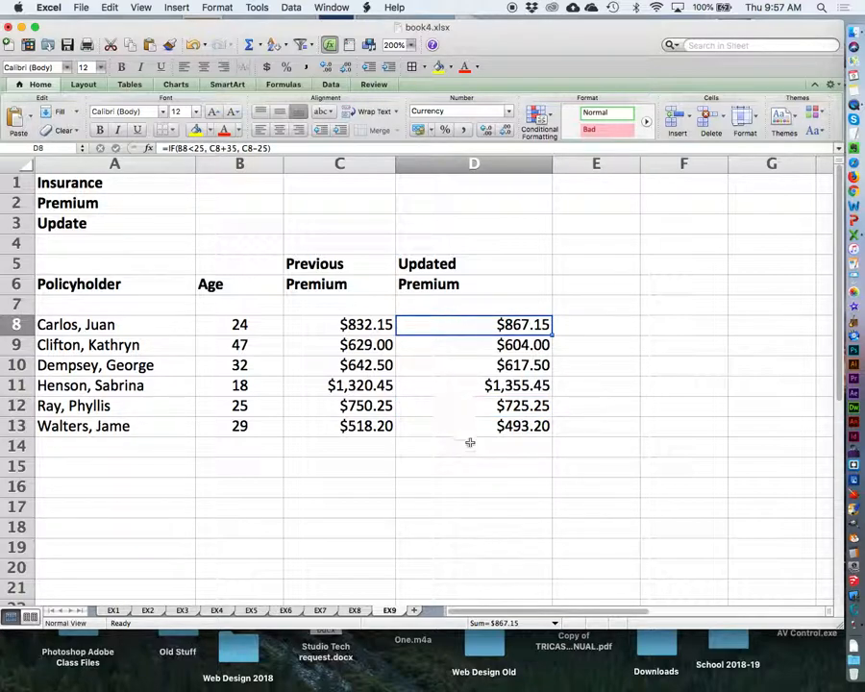